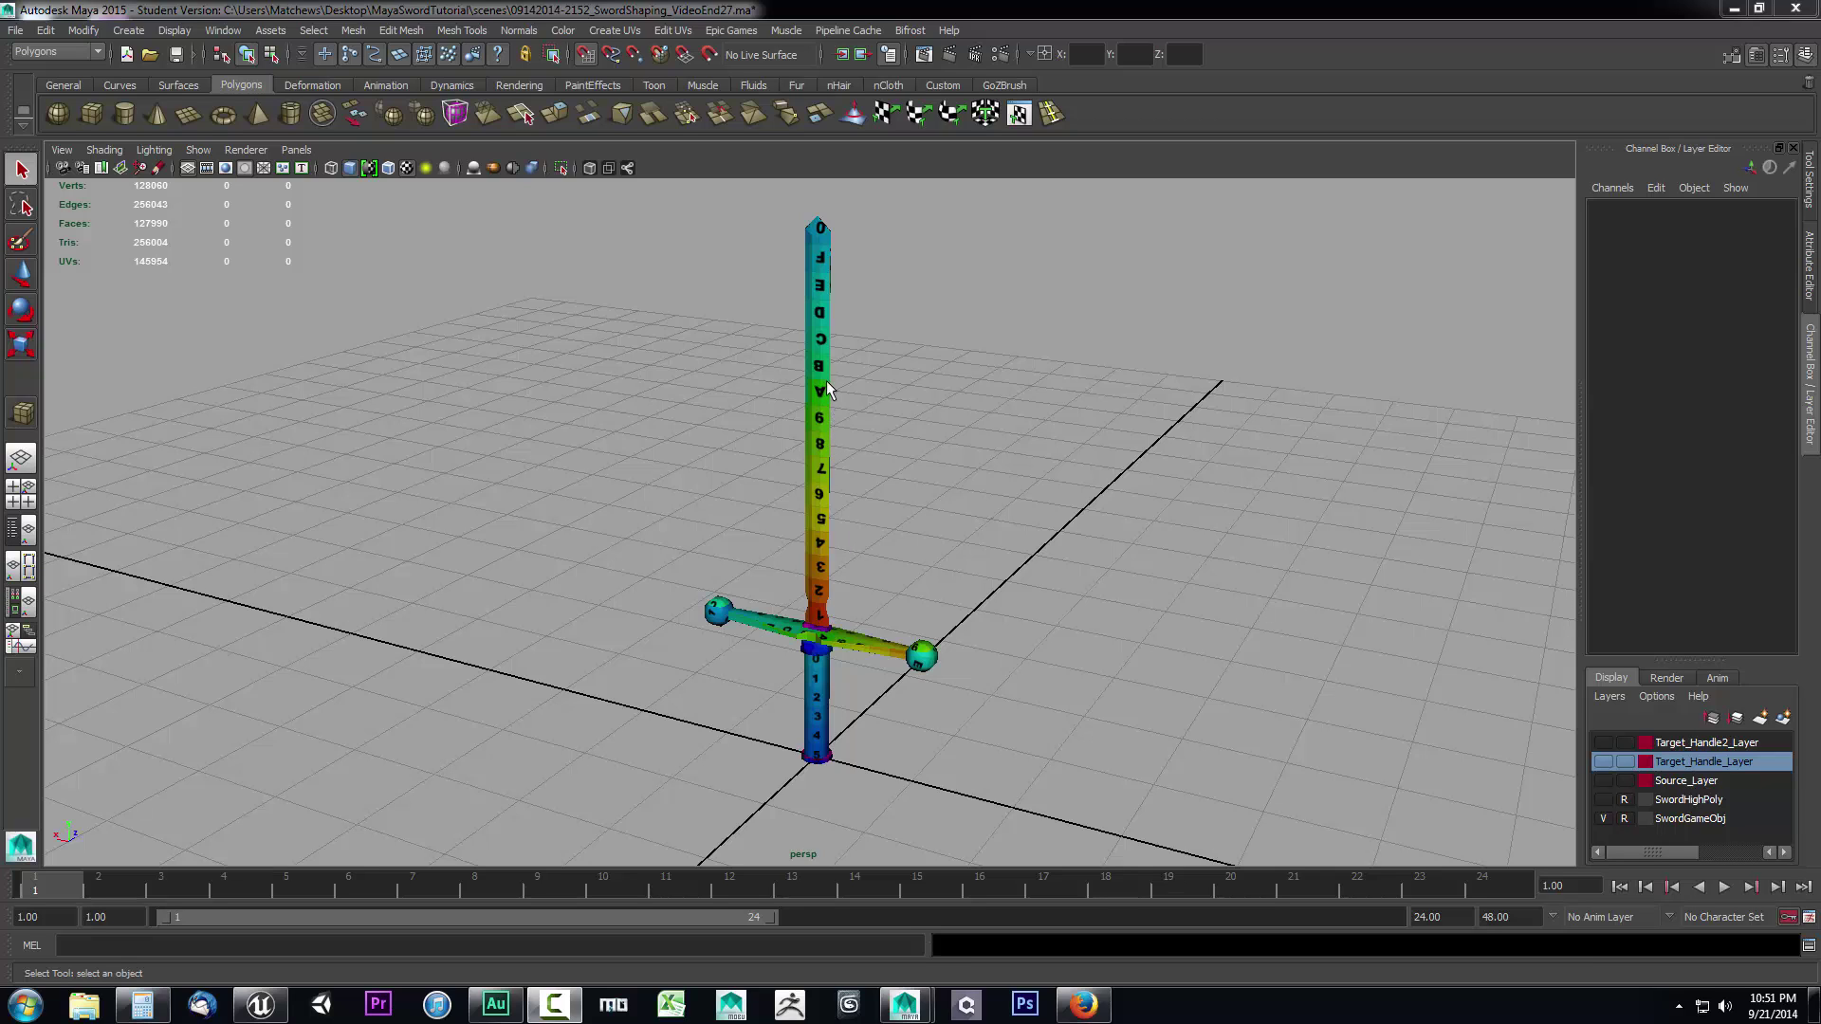
- Orbit the perspective view to see the UV-check-textured sword from another side
left_click_drag(1039, 598, 1072, 593, "alt")
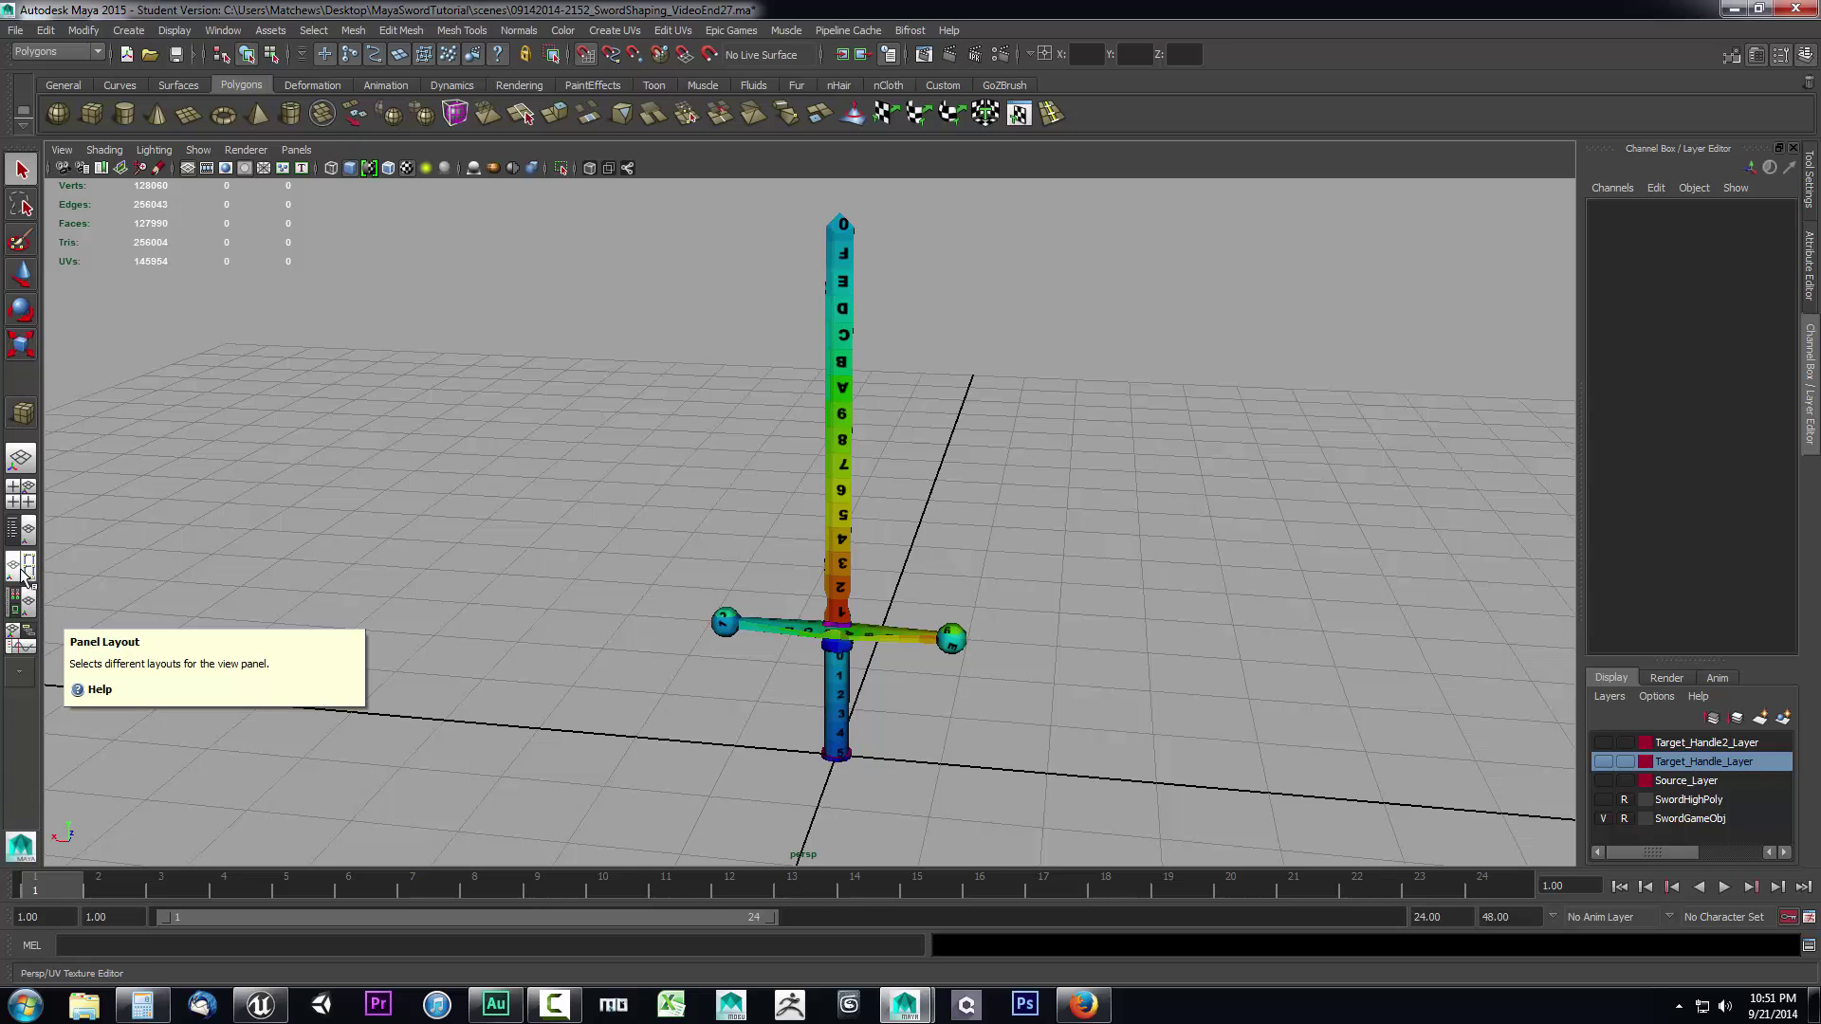
- With the Hypershade beside the perspective view, duplicate the blade material and rename the copy blade_GAM
left_click(23, 607)
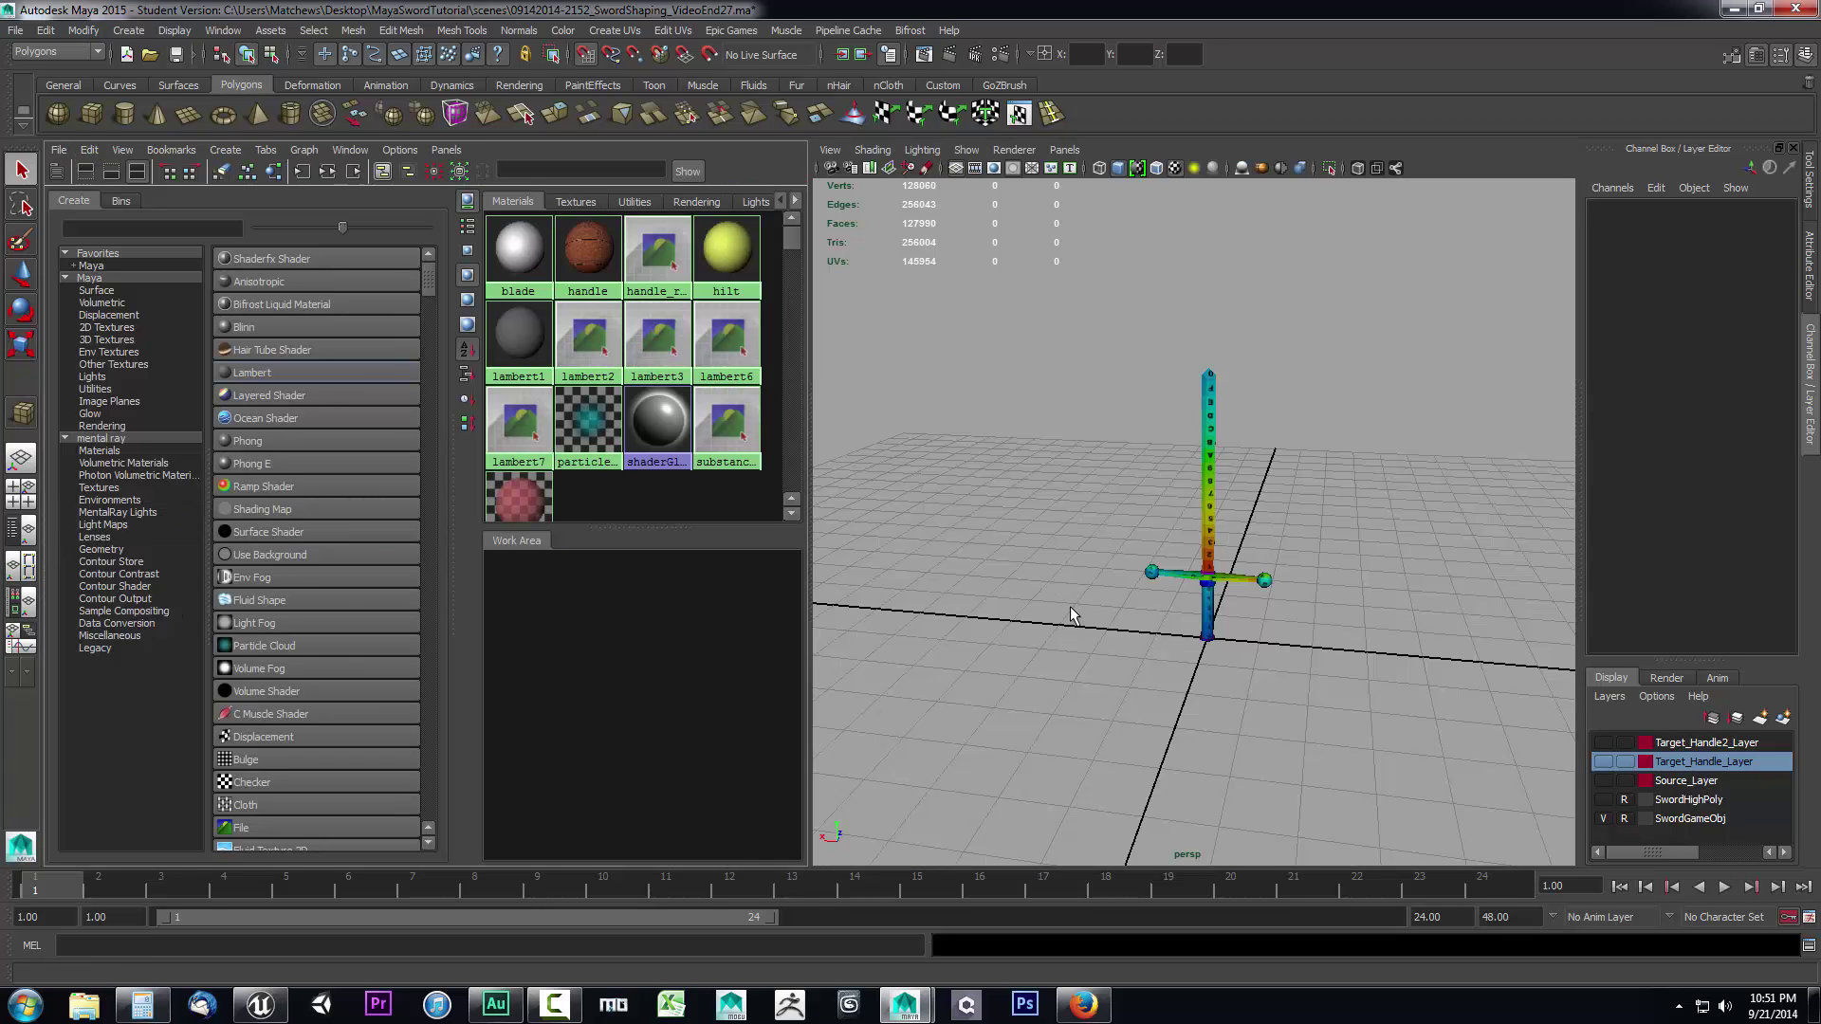
scroll(1089, 615, "up", 3)
middle_click_drag(1089, 595, 1011, 614, "alt")
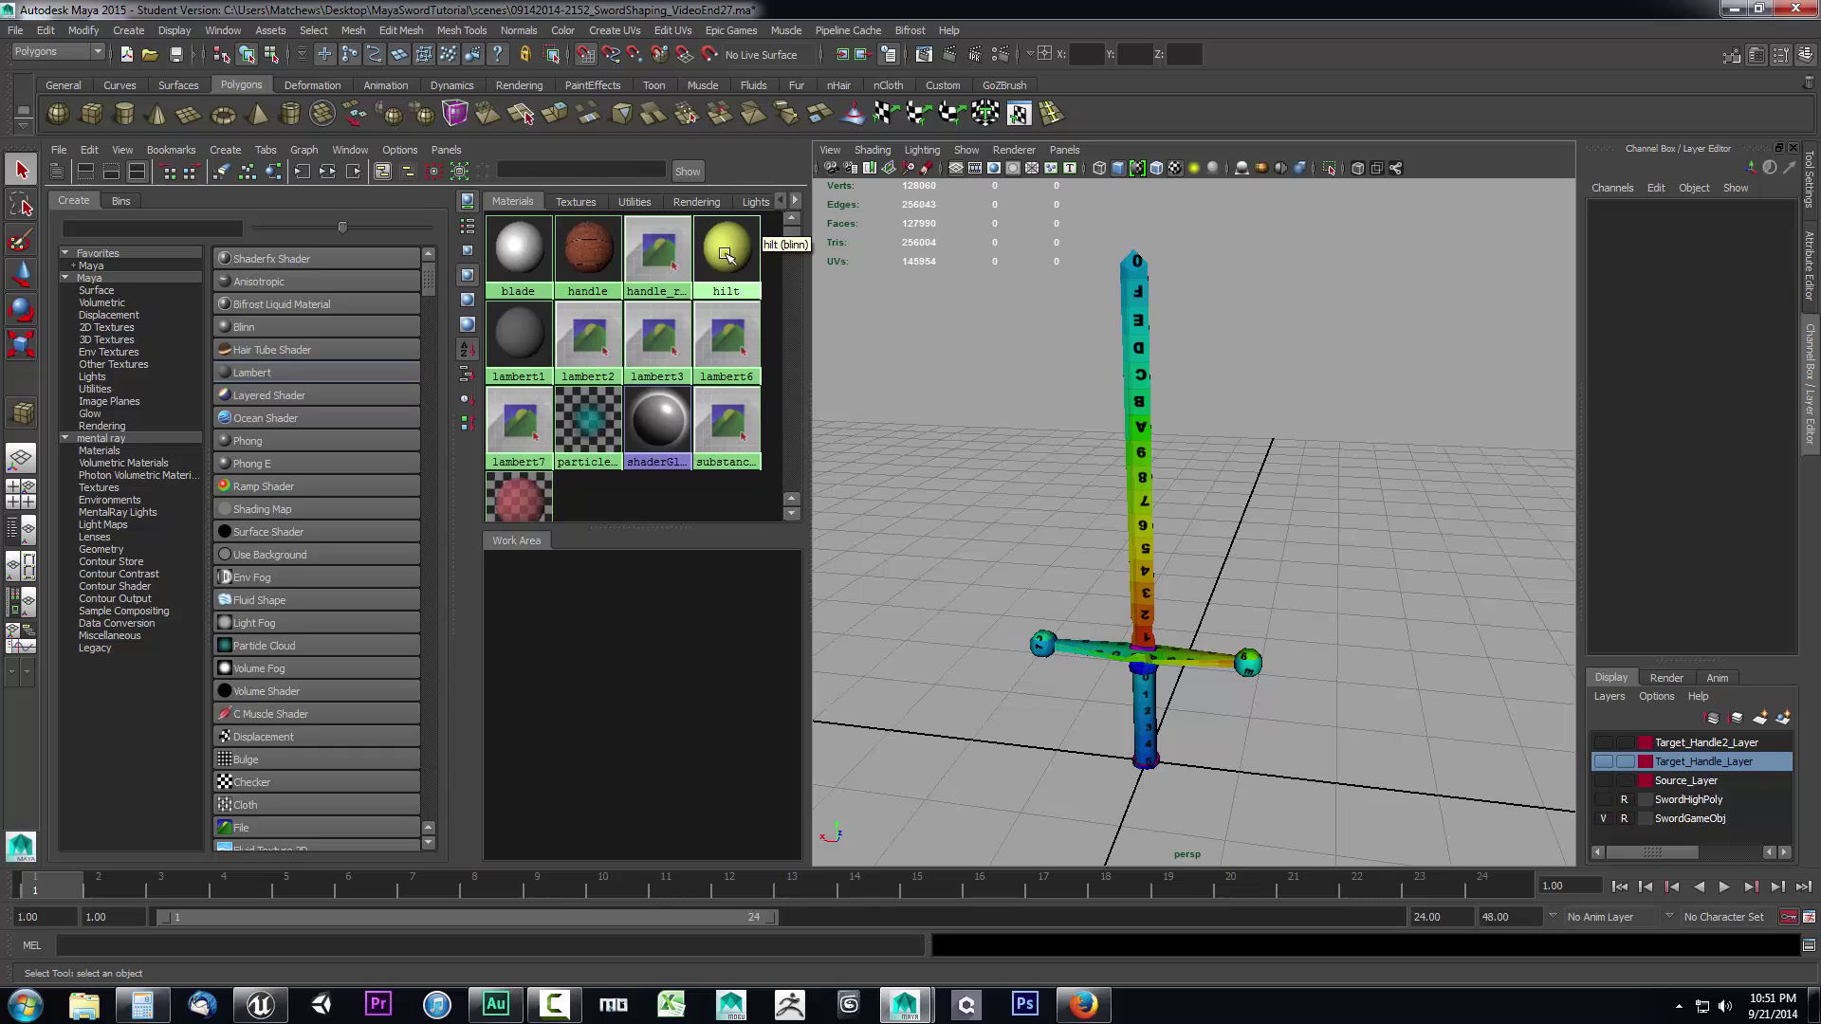
left_click(519, 254)
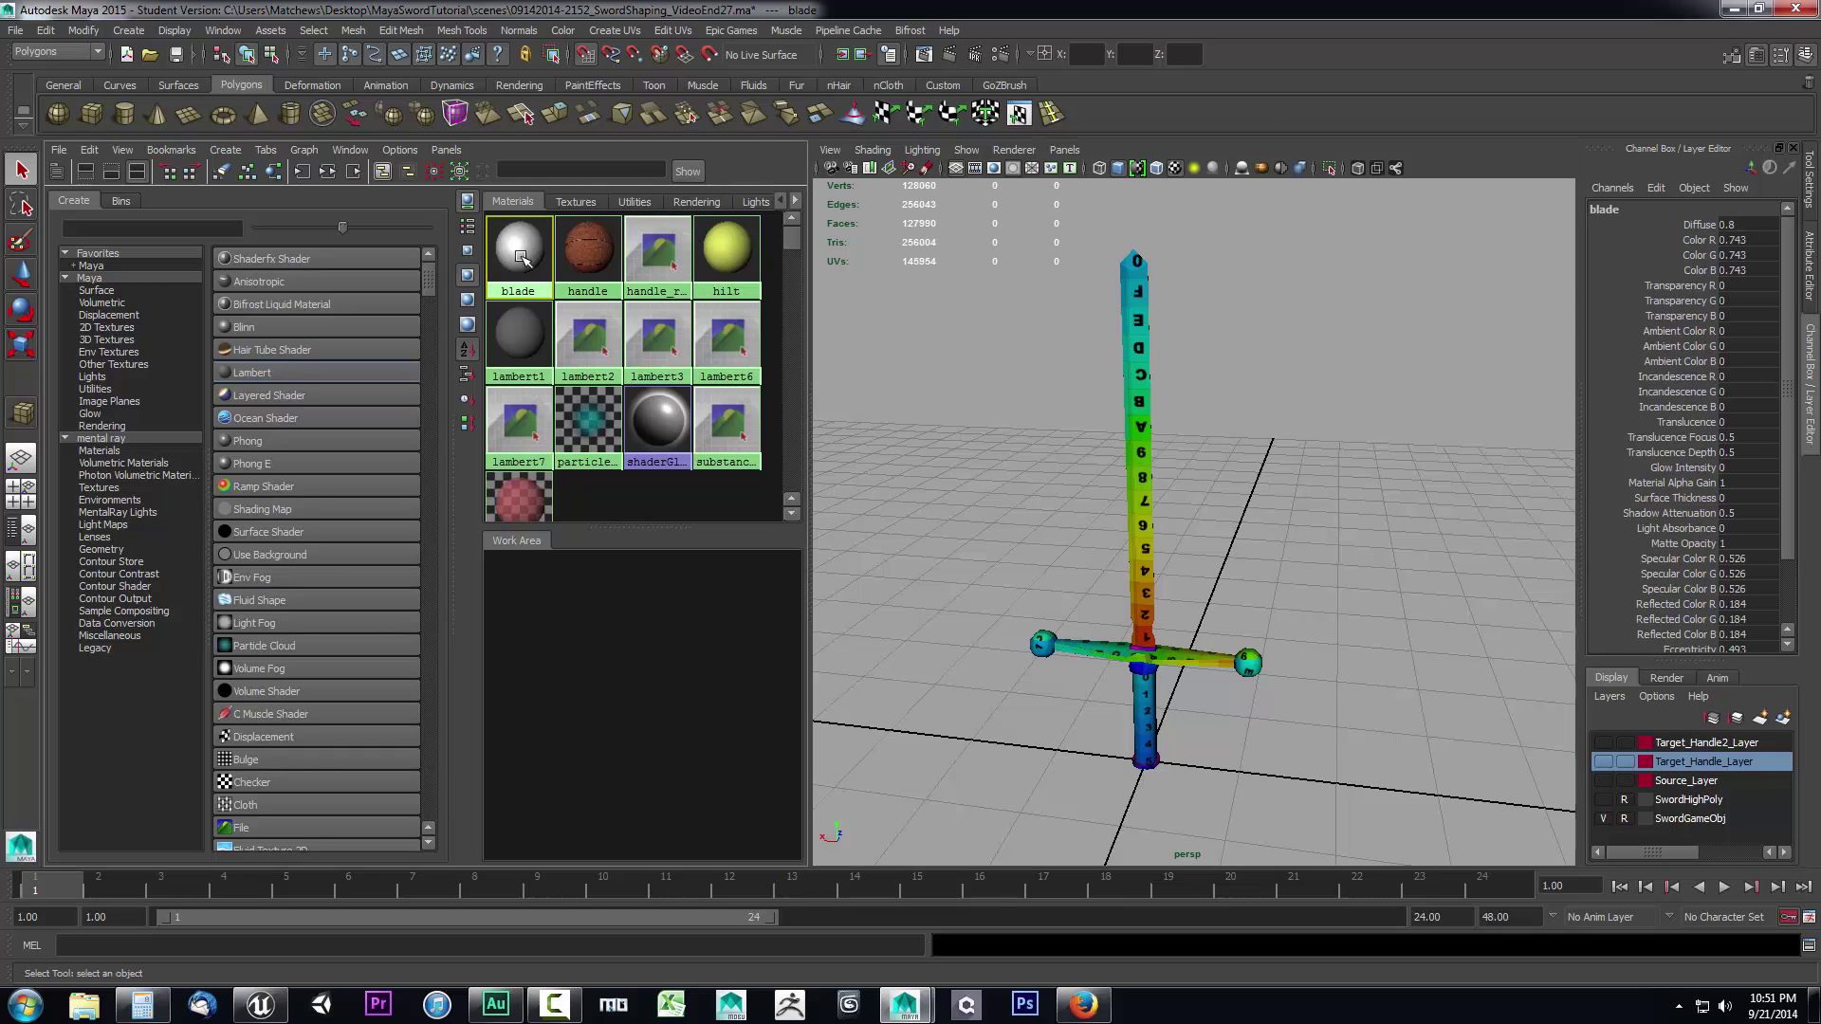
key("ctrl+d")
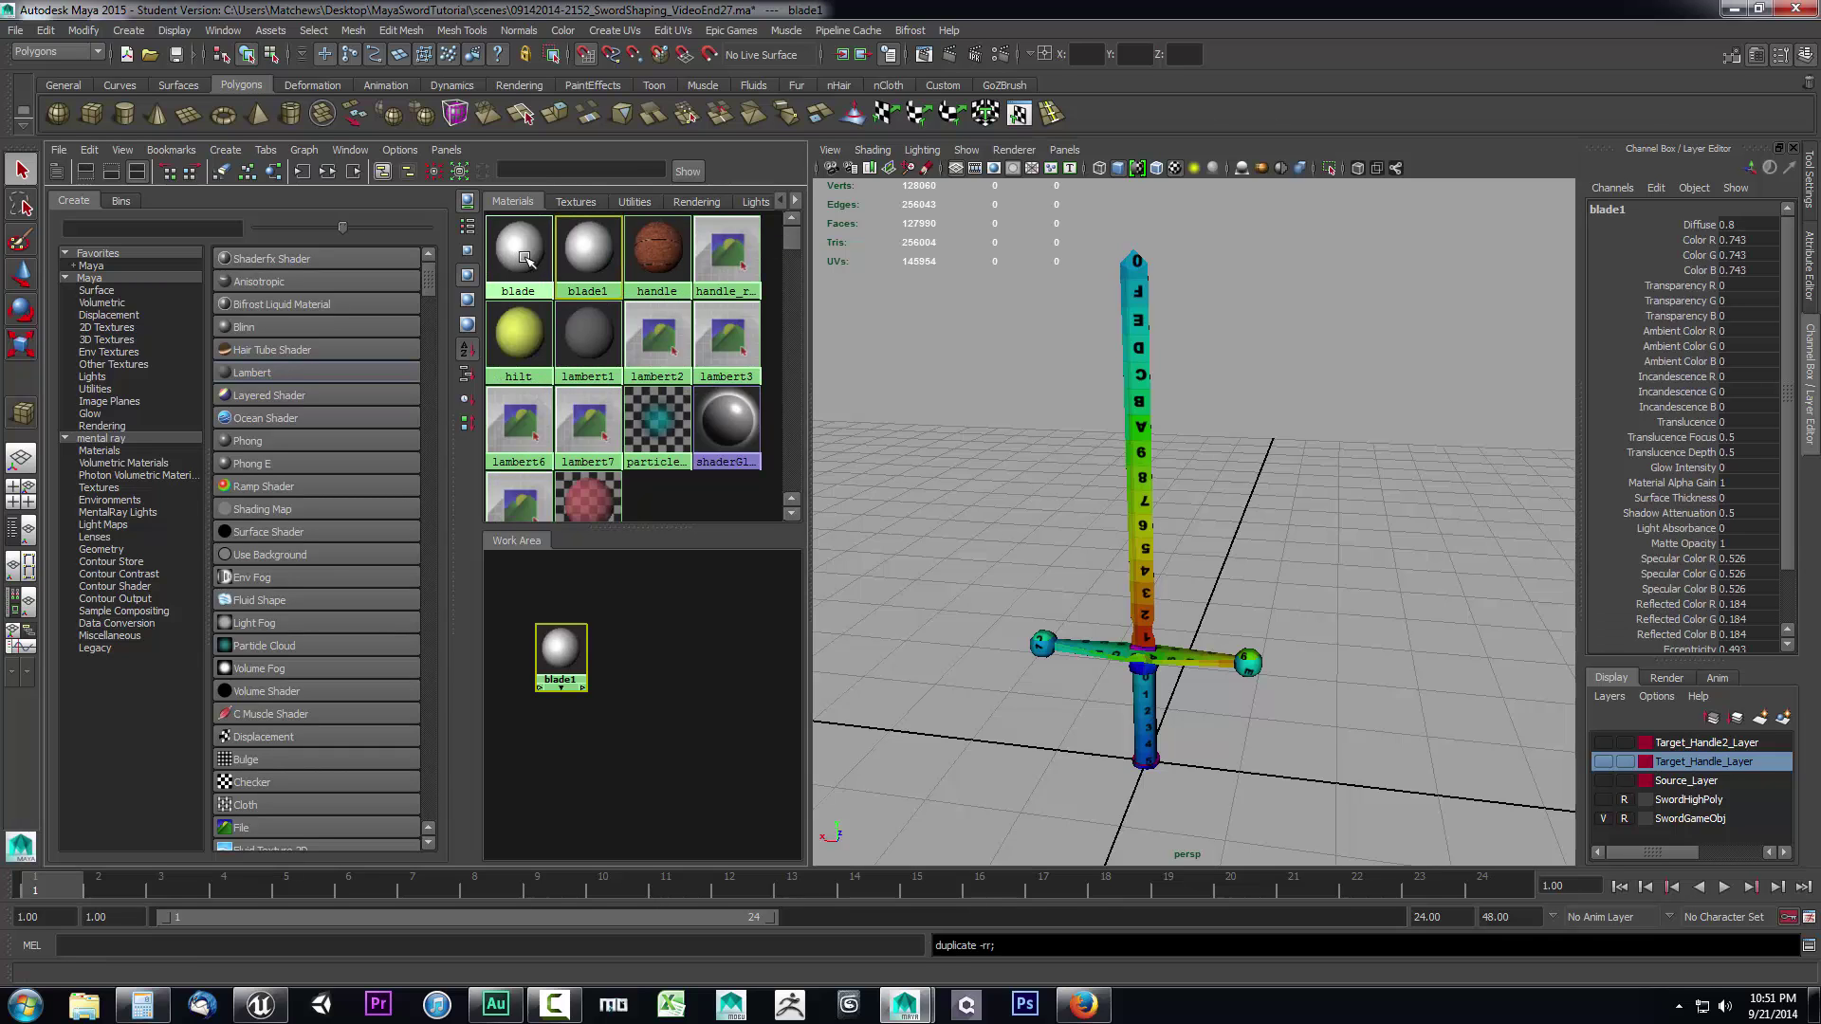
double_click(598, 270)
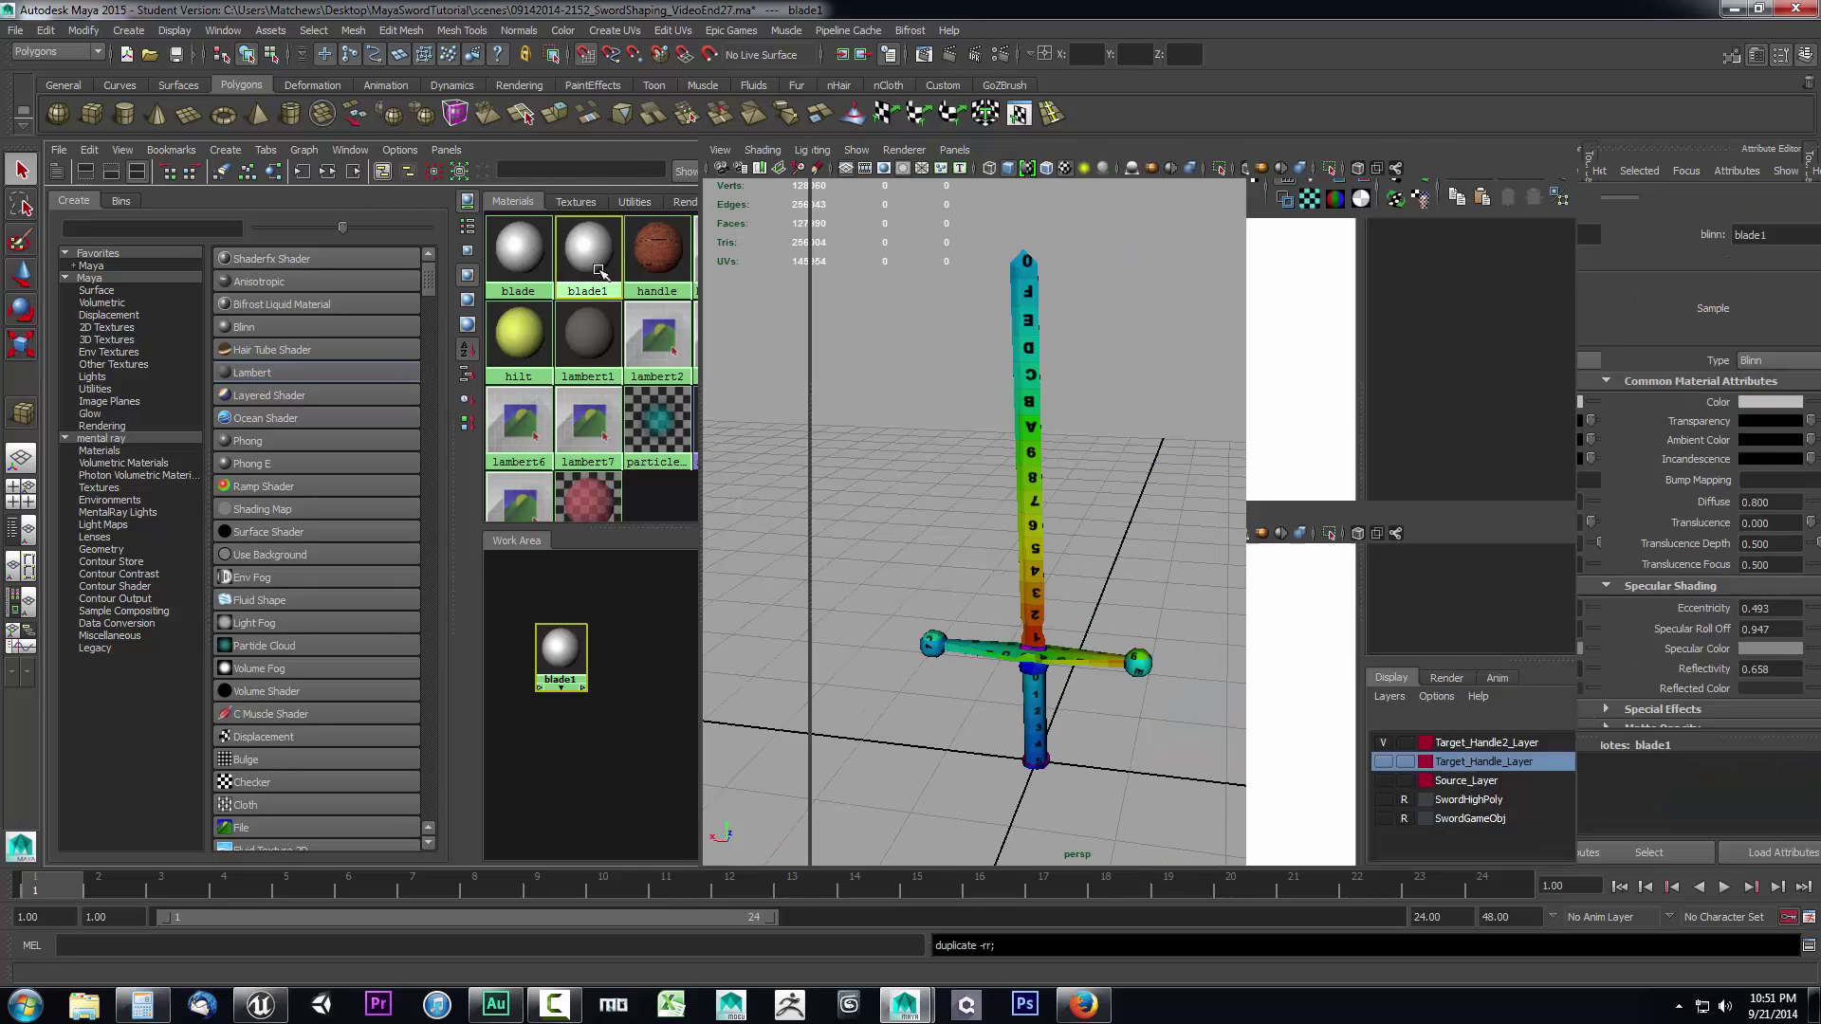
left_click(1554, 255)
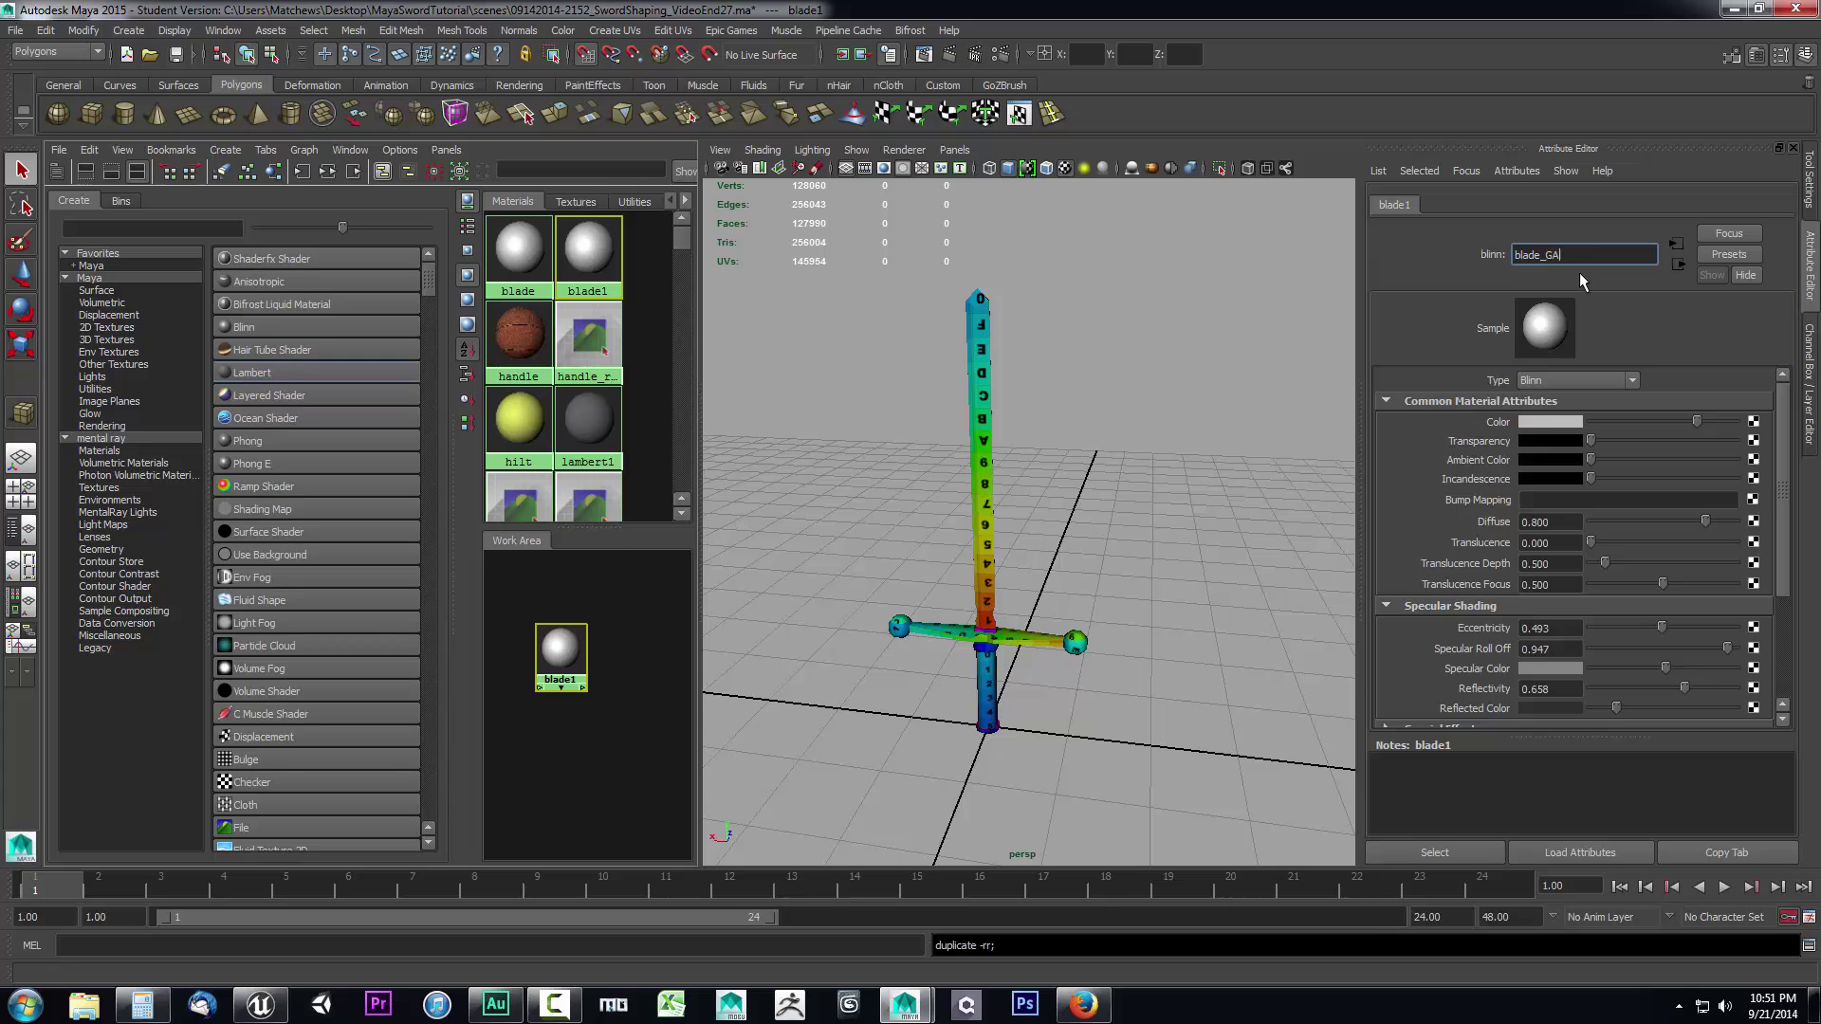
key("Return")
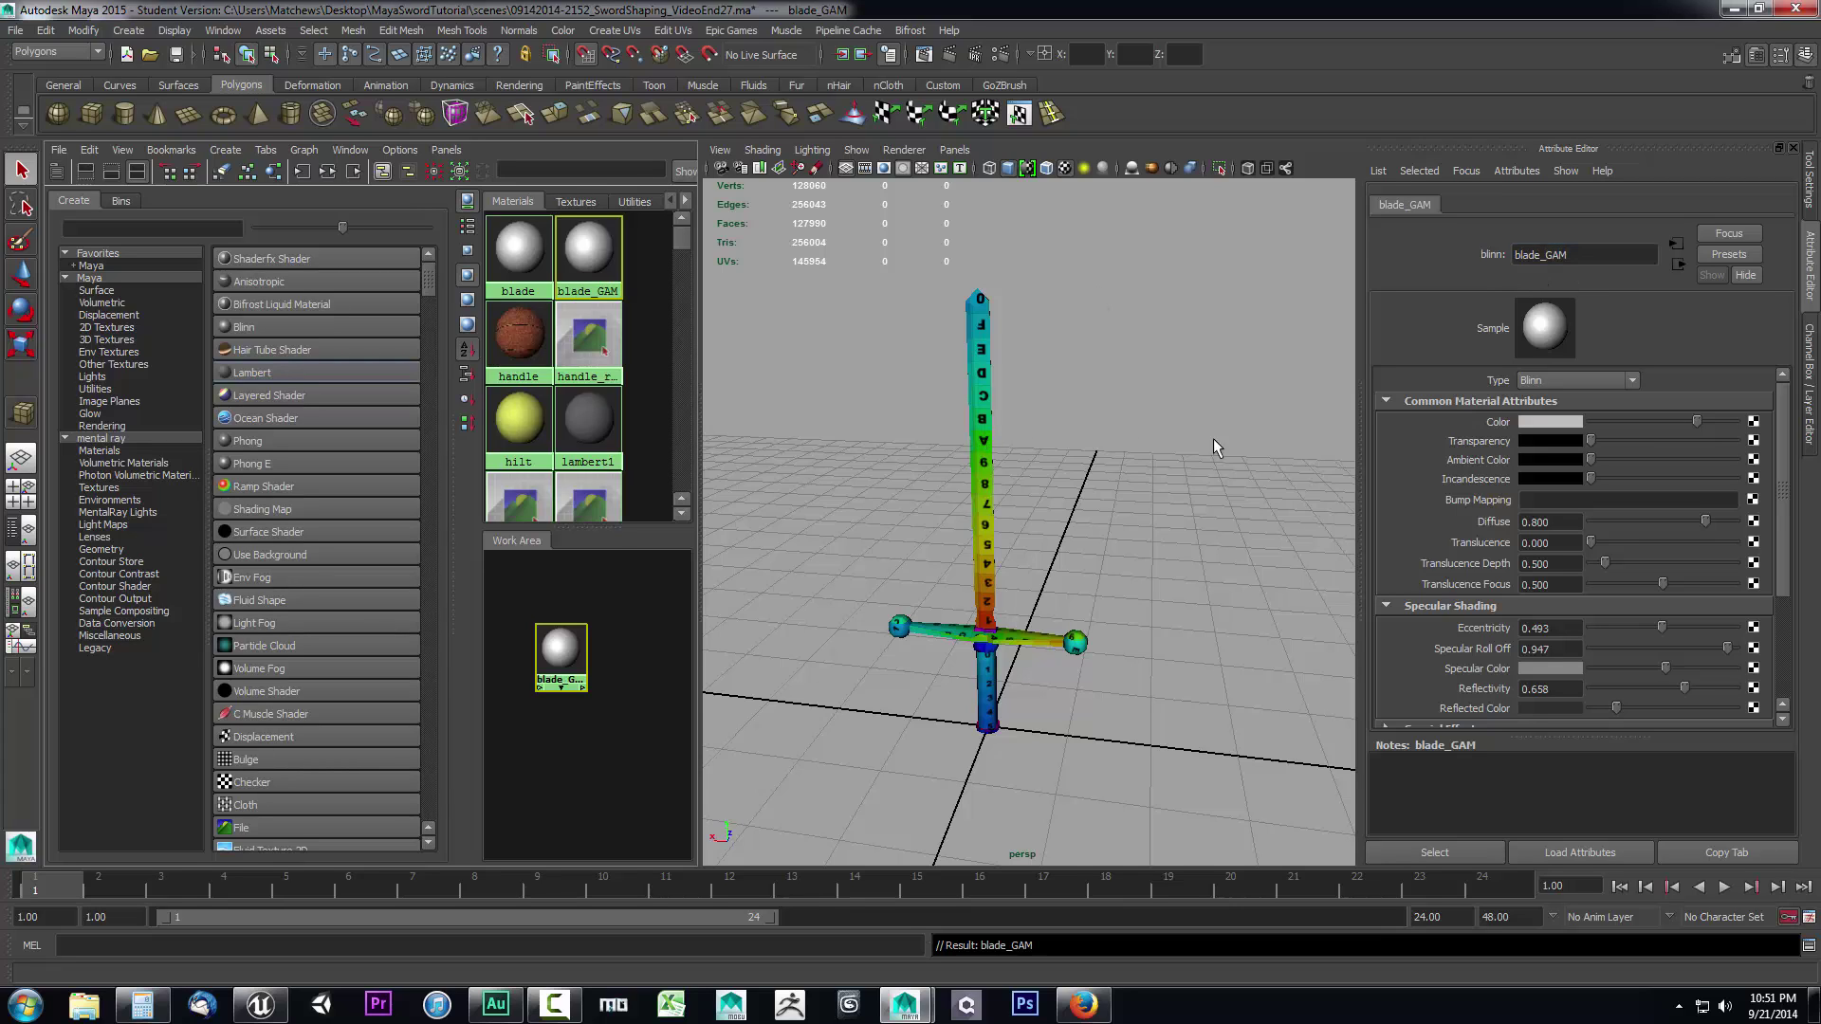
- Map blade_GAM's Color to a File texture loading images/Sword_d.png
left_click(1754, 423)
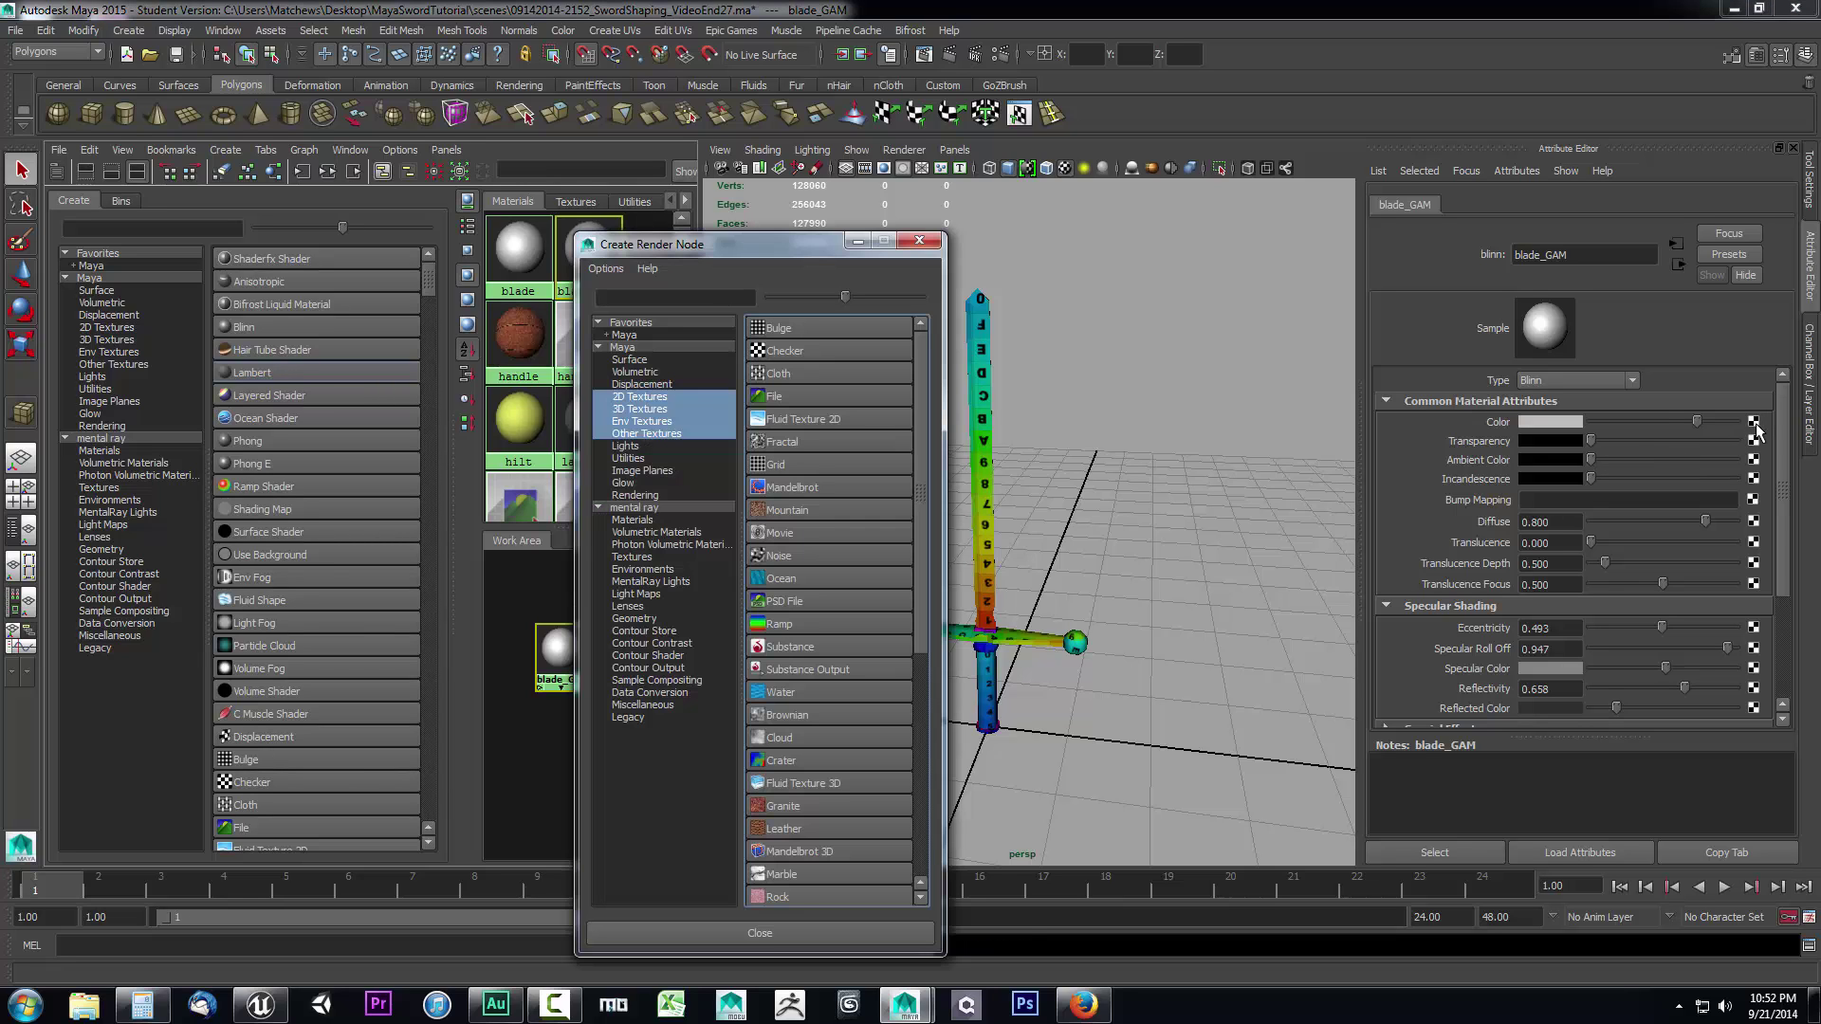
left_click(789, 395)
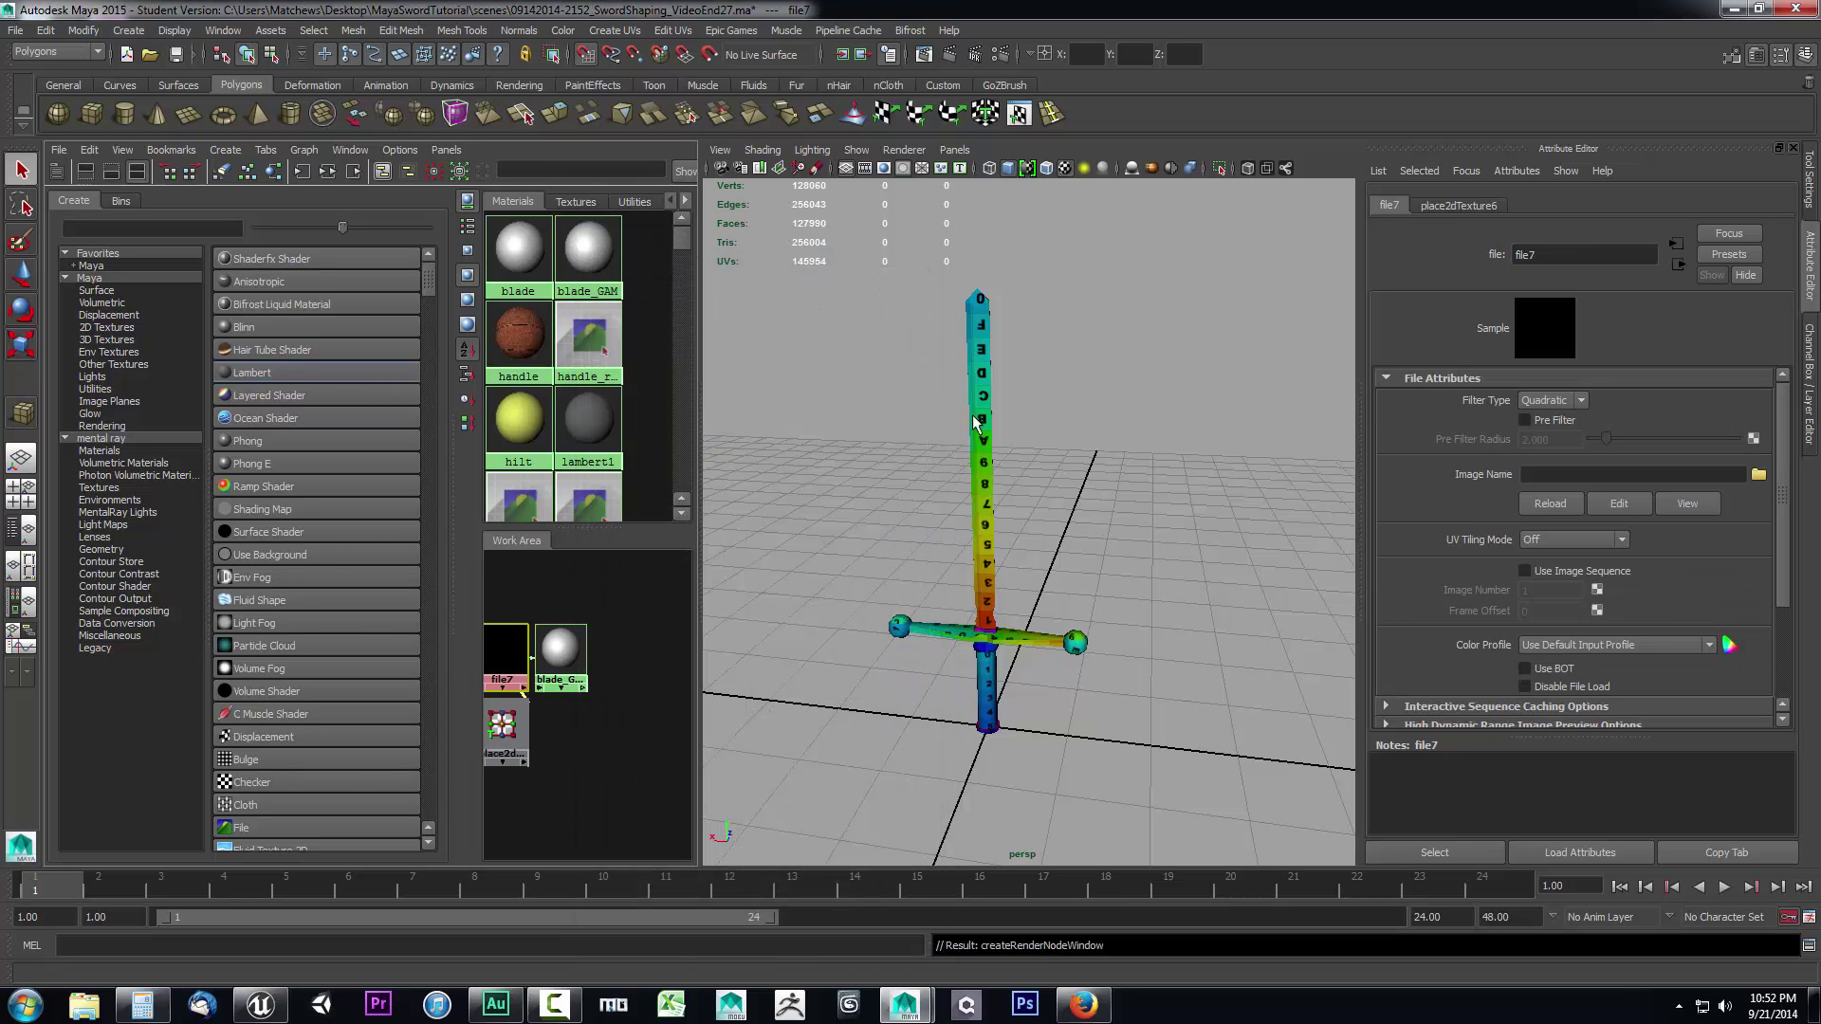
left_click(1759, 475)
left_click(682, 328)
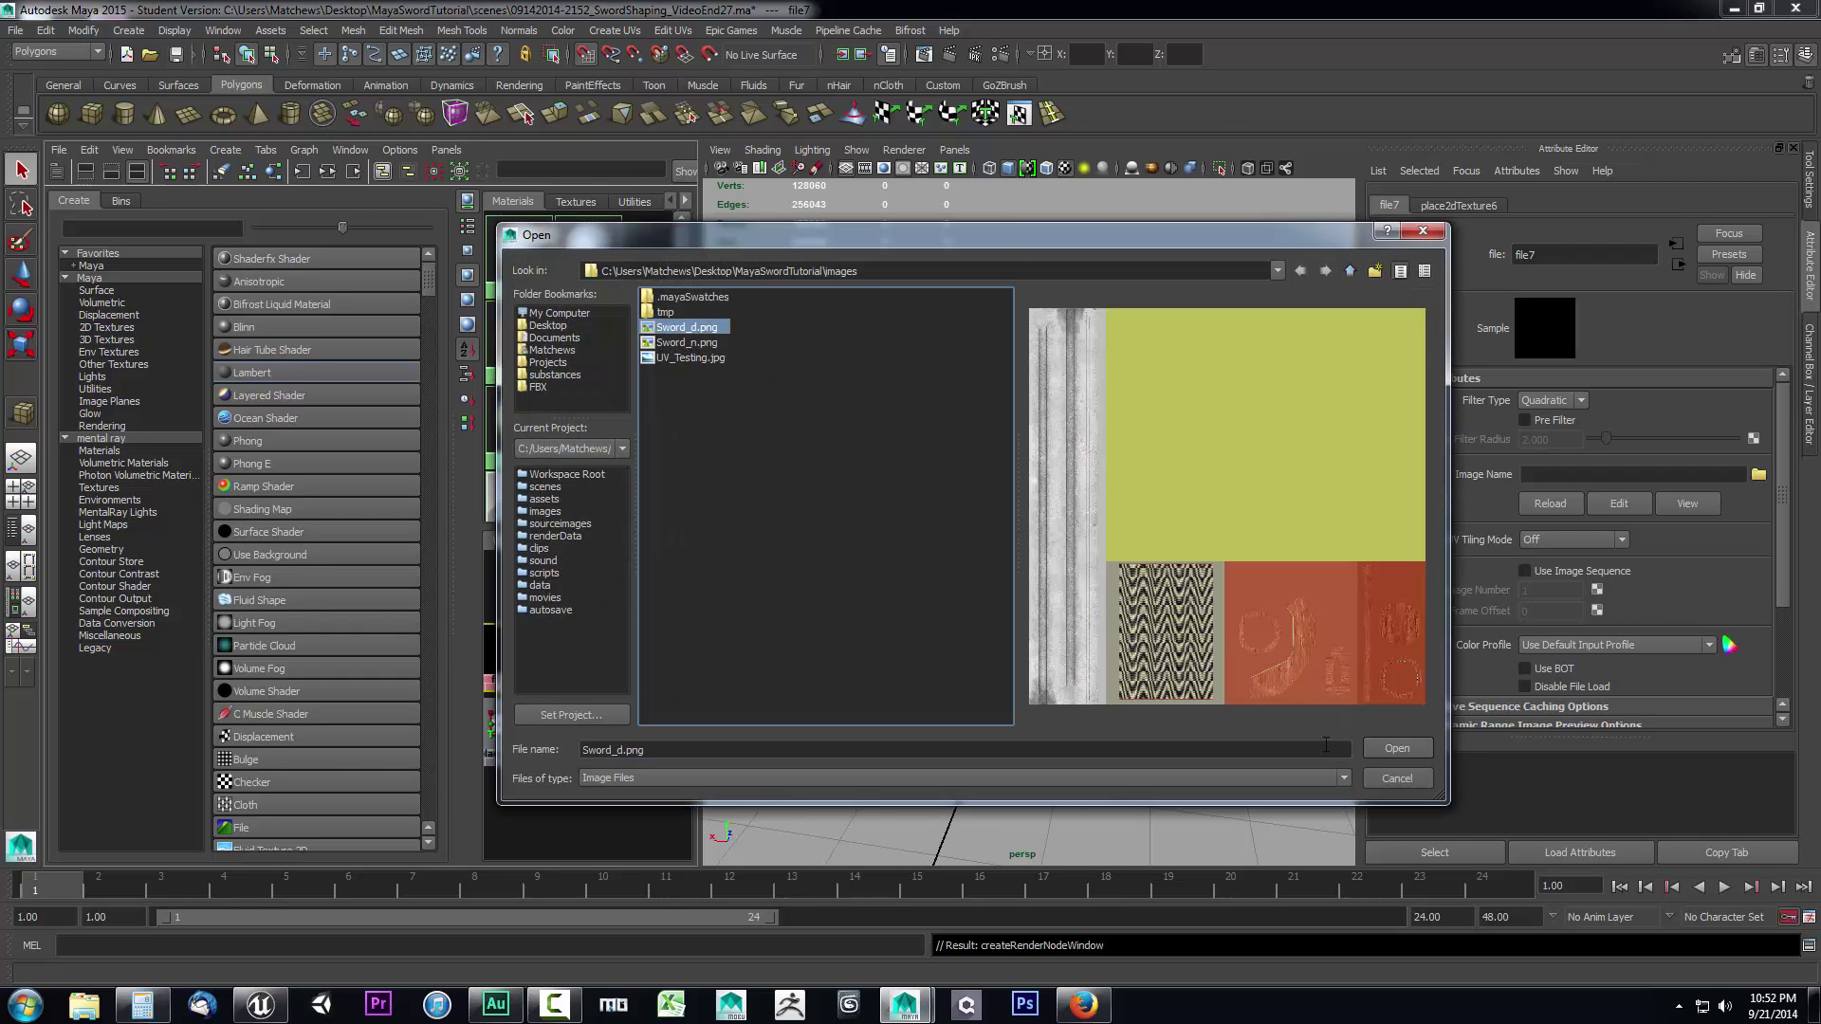
left_click(1403, 751)
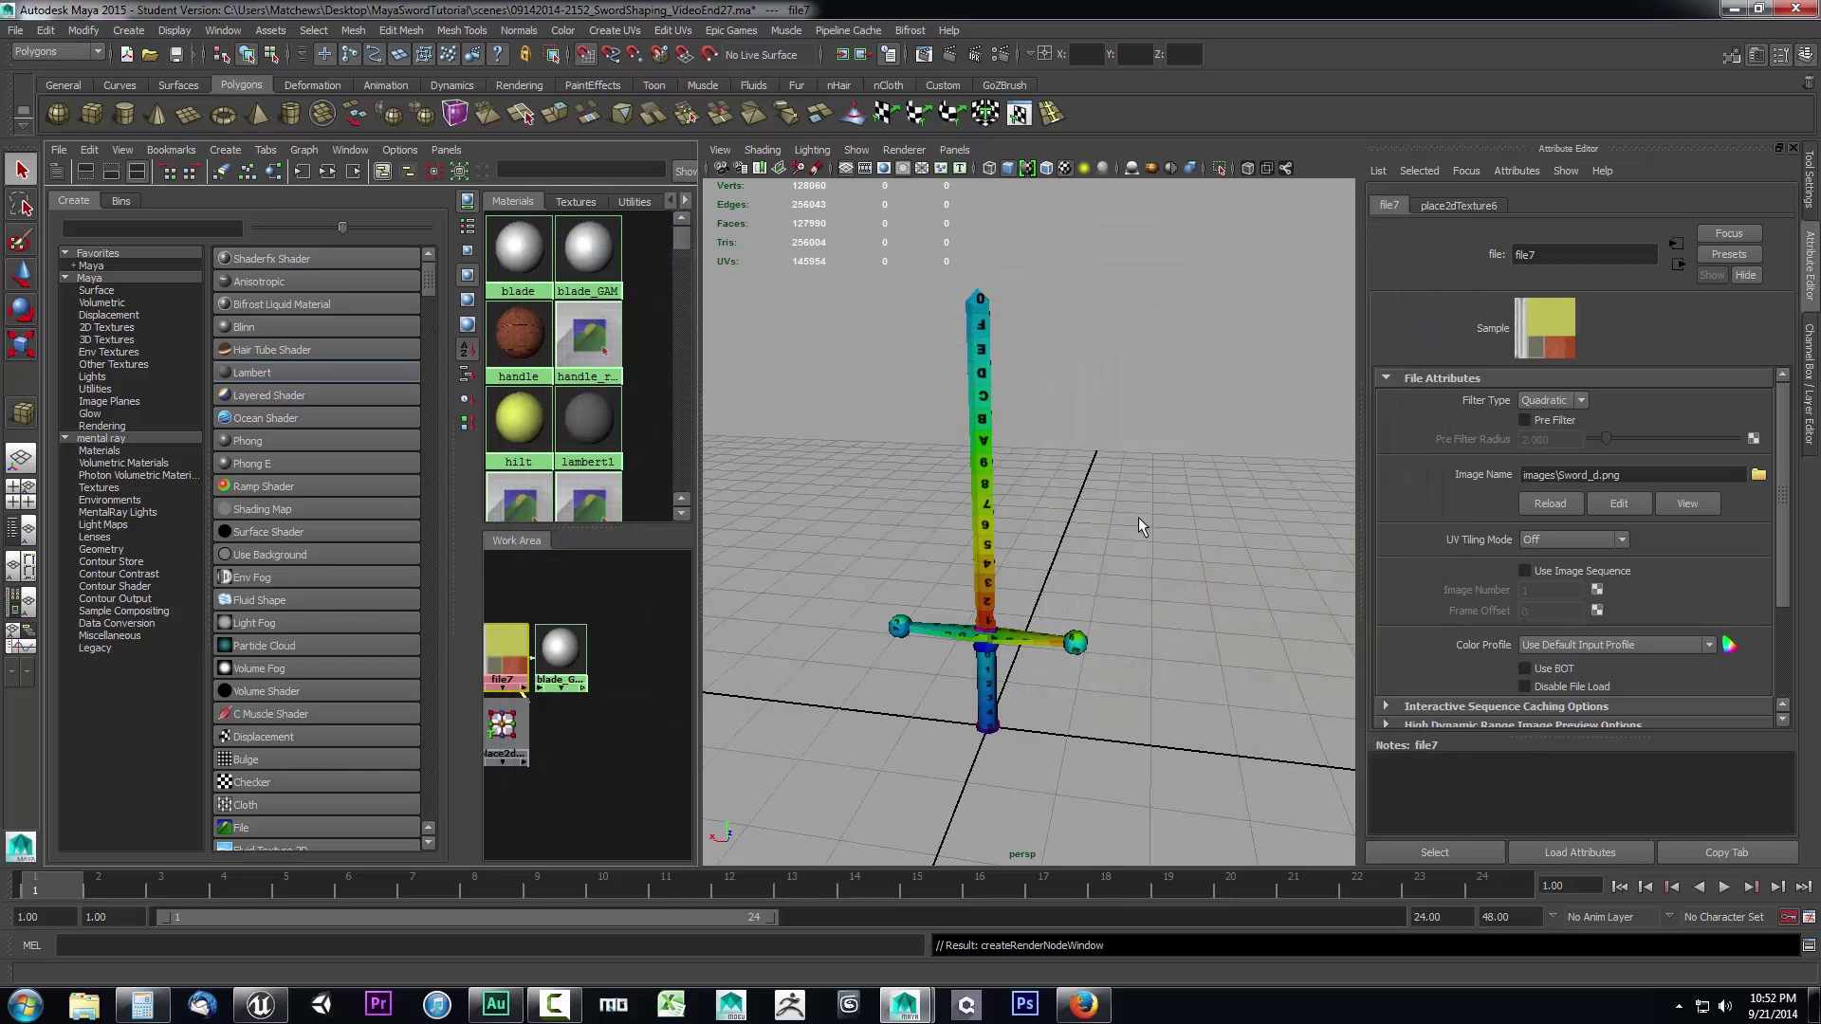
left_click(588, 252)
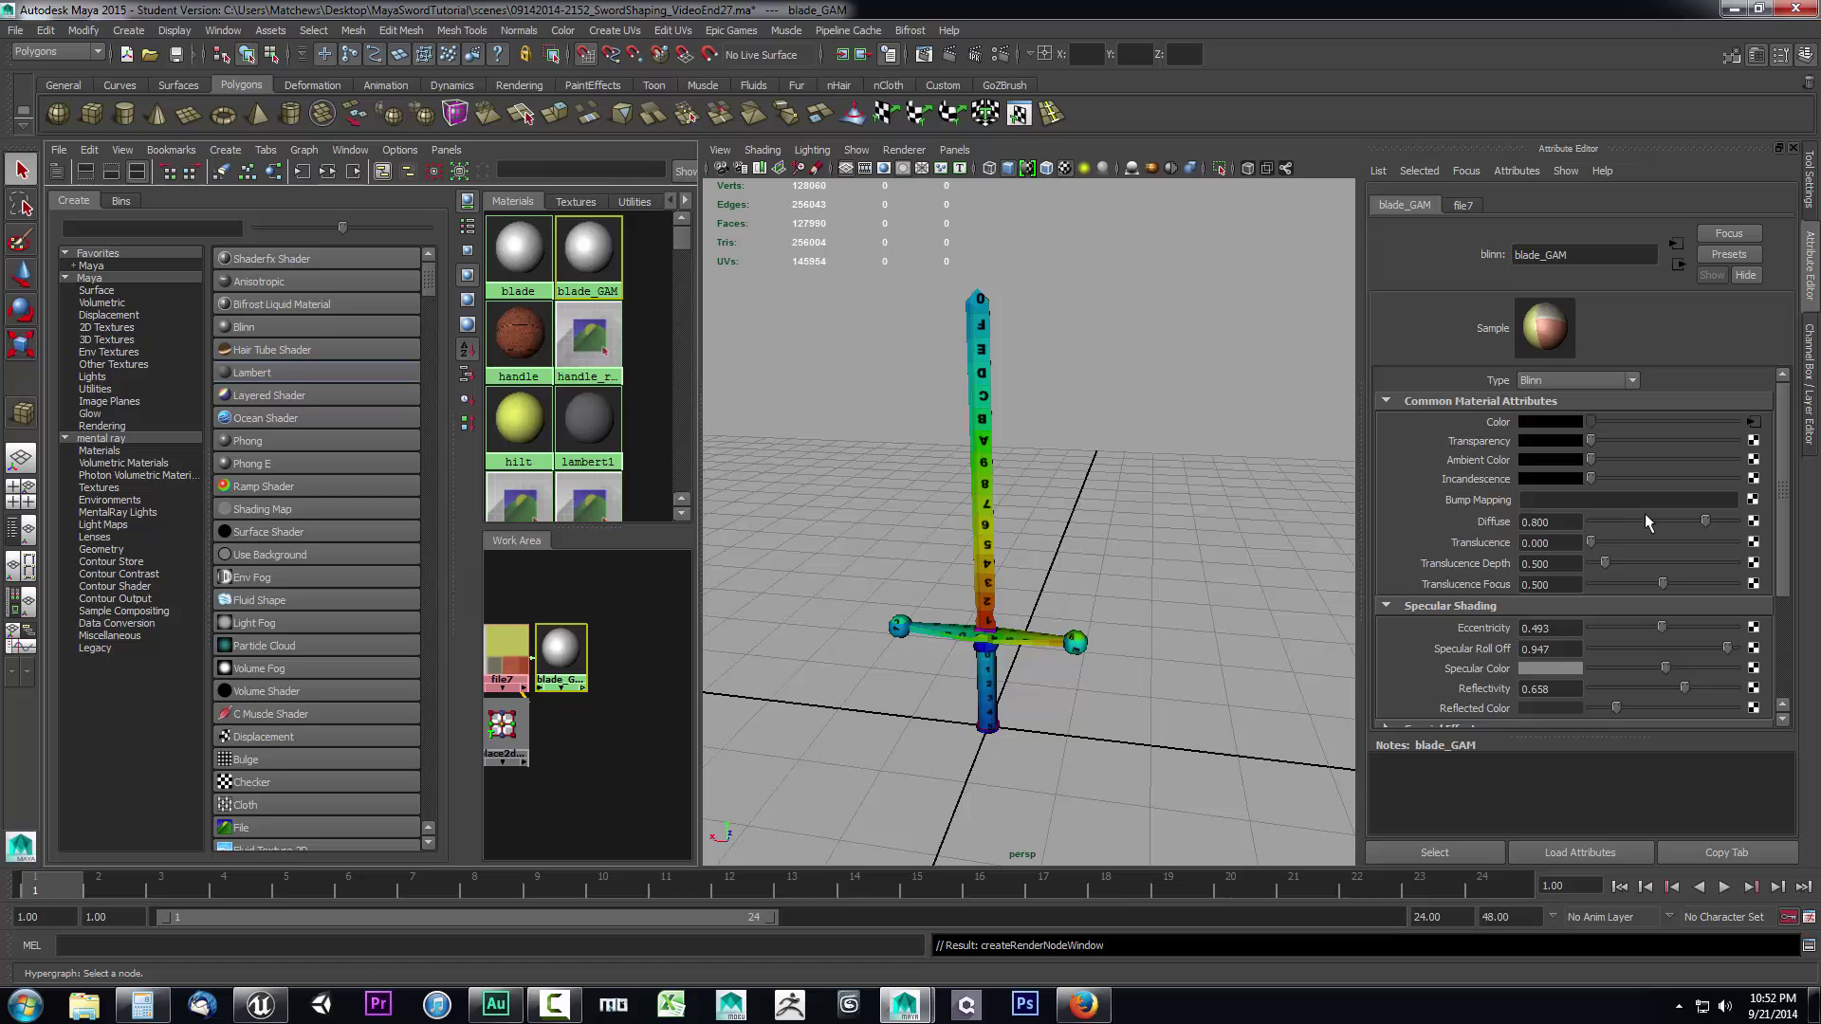
- Connect a File texture loading Sword_n.png to blade_GAM's Bump Mapping as Tangent Space Normals
left_click(1752, 500)
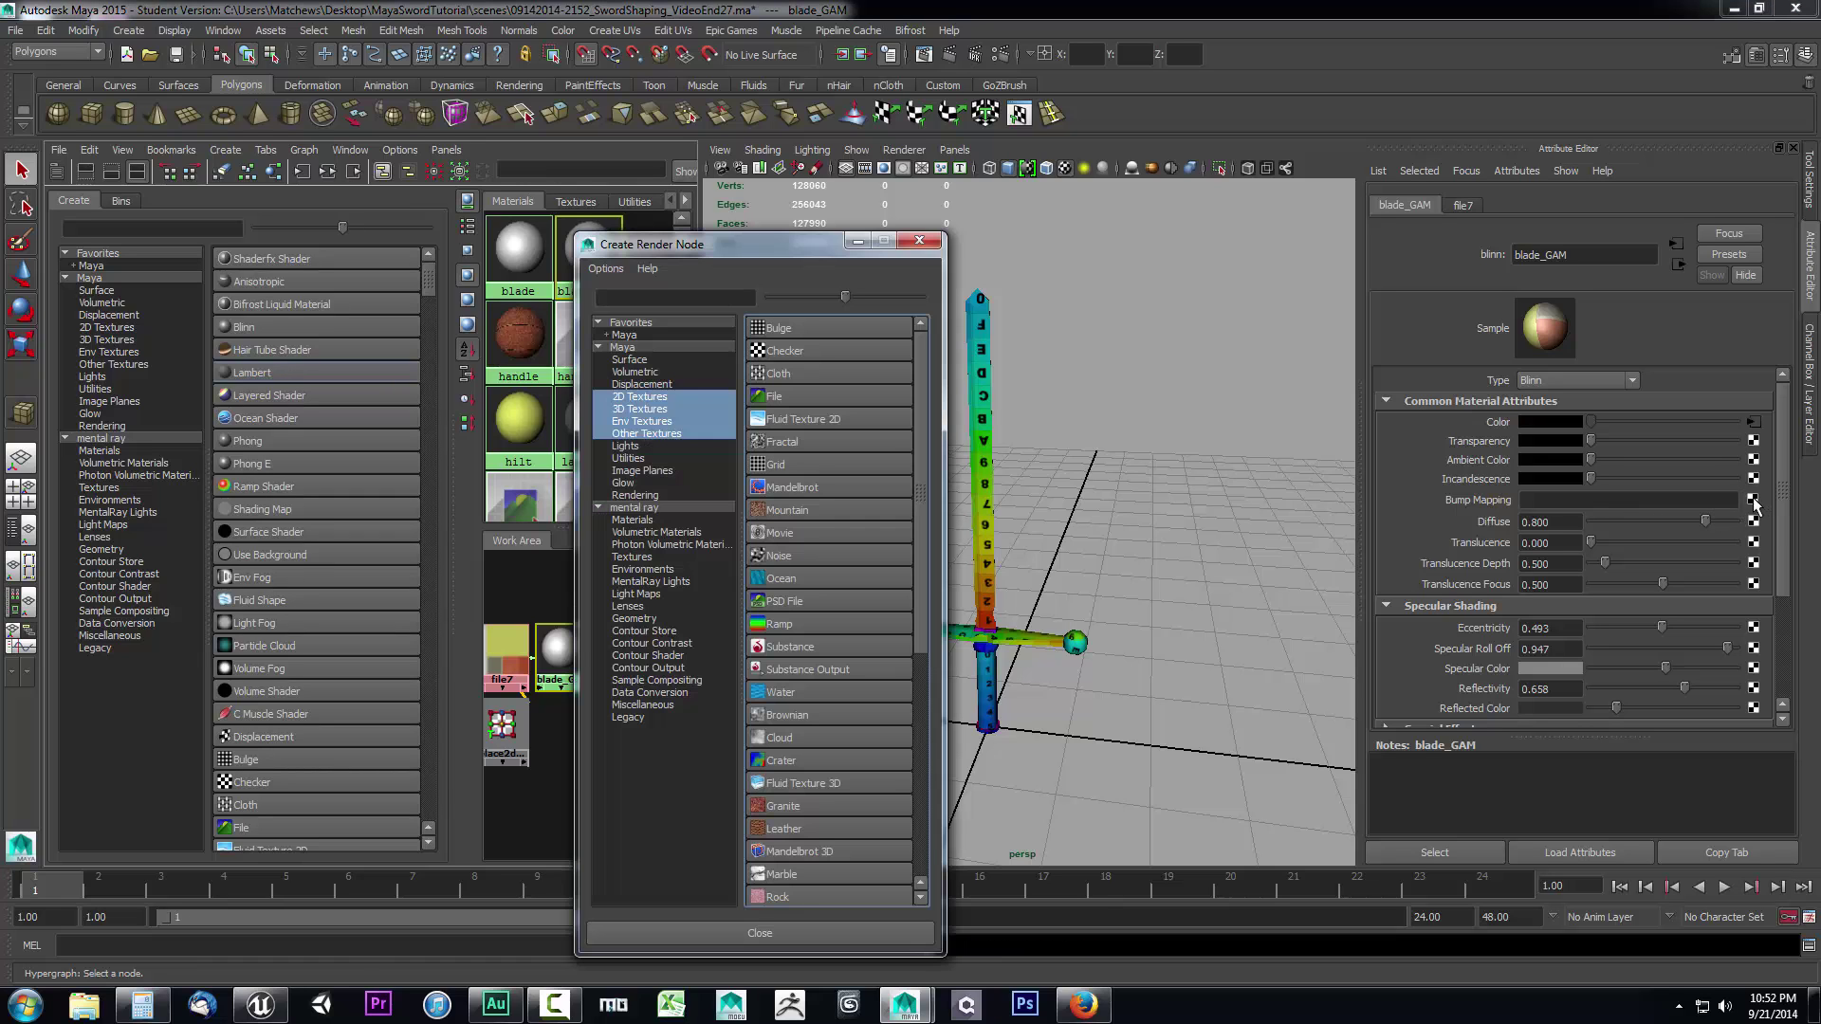
left_click(774, 396)
left_click(1596, 435)
left_click(1582, 476)
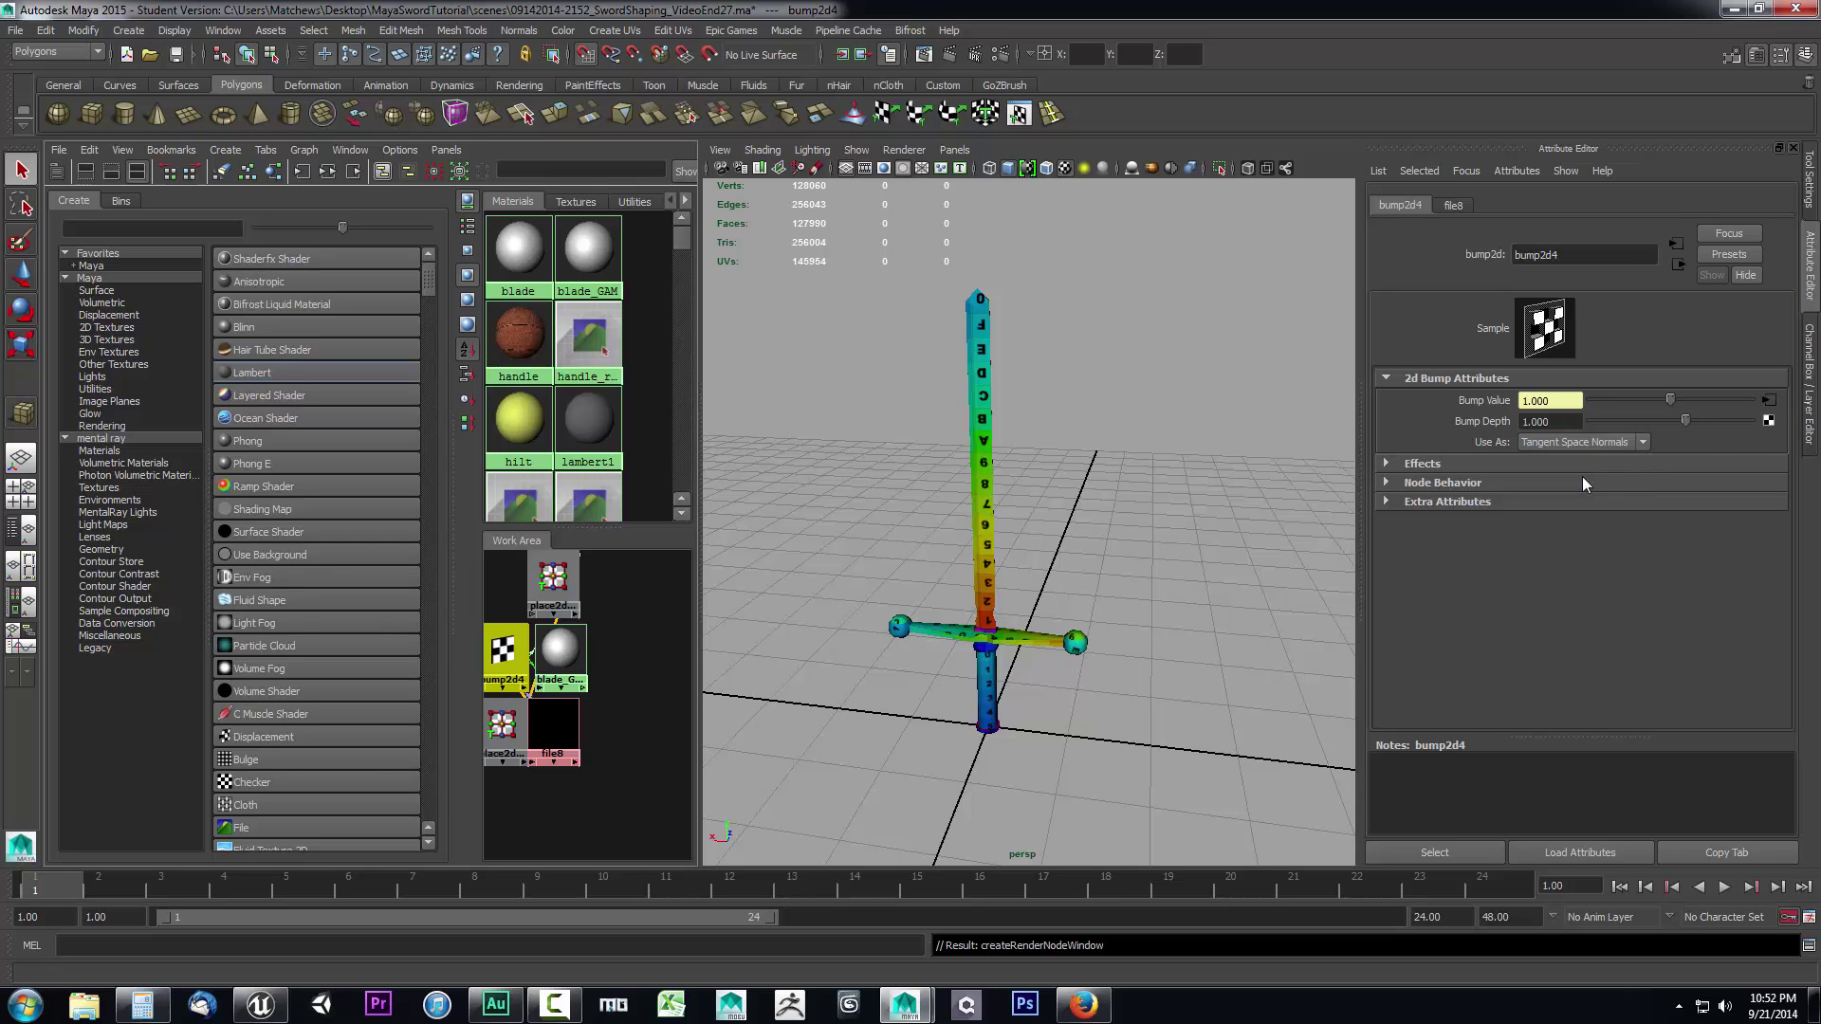
left_click(1766, 401)
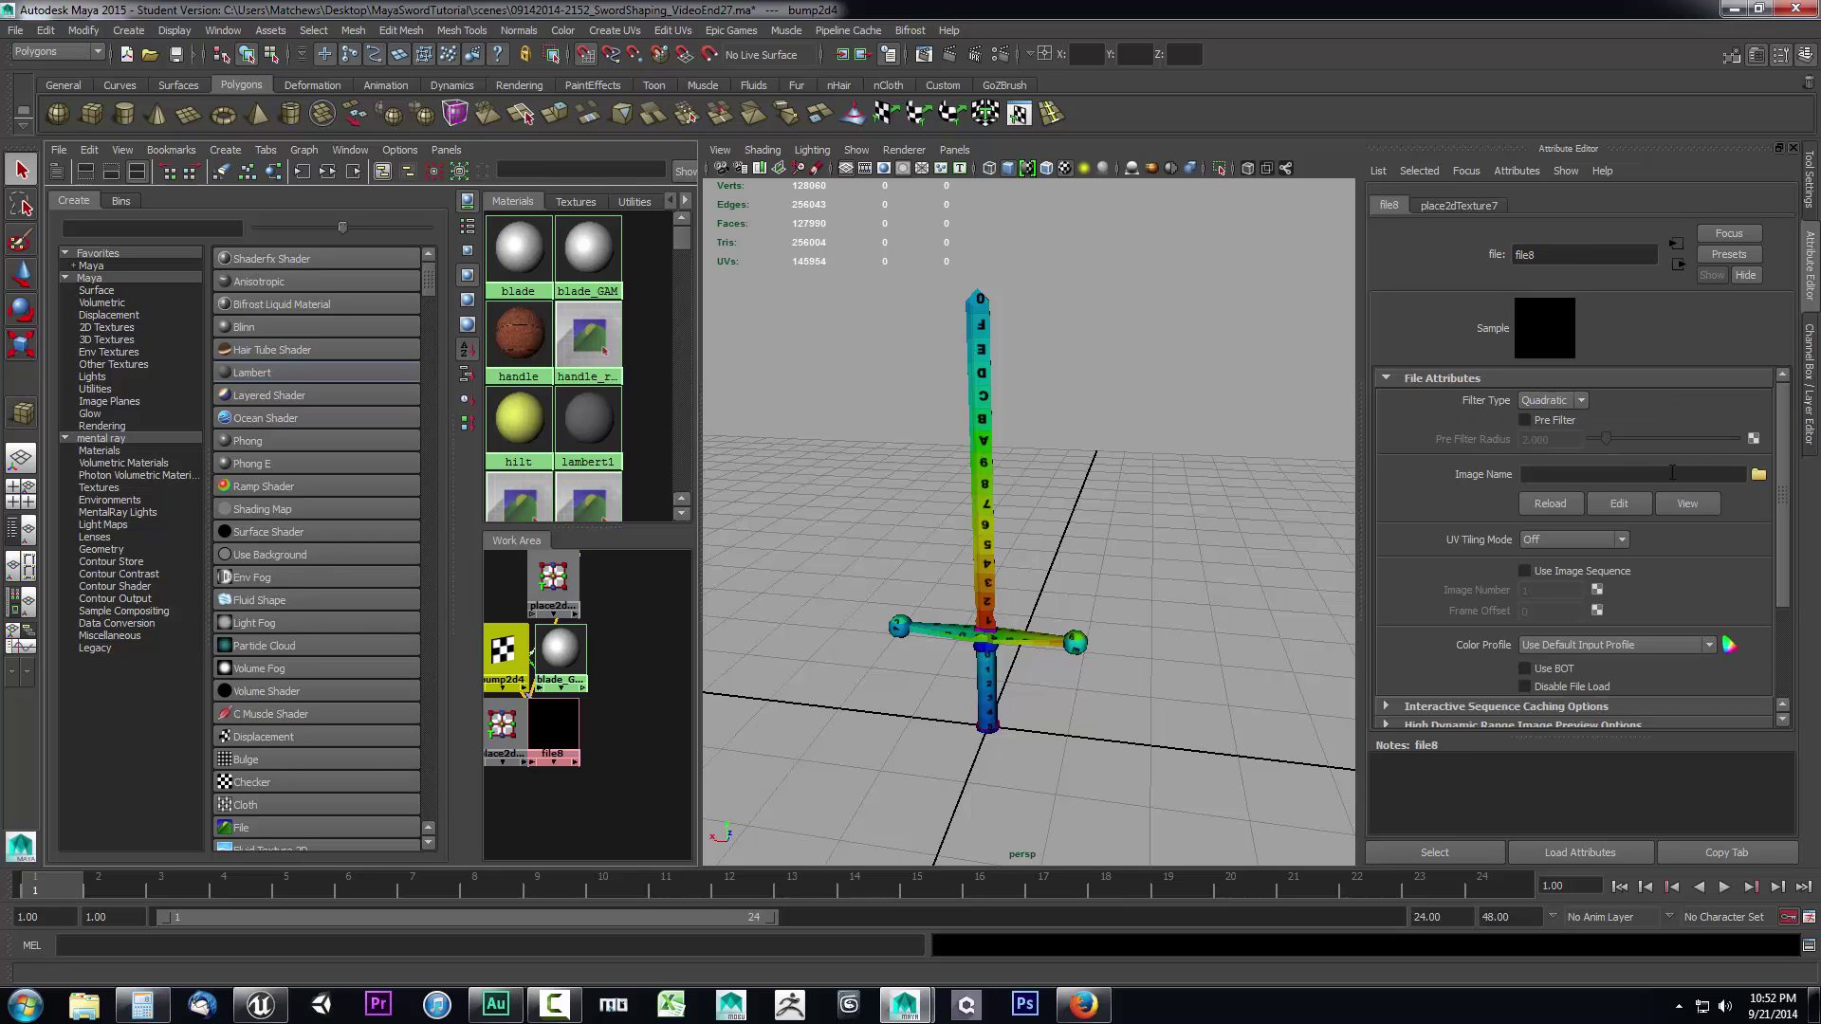
left_click(1758, 474)
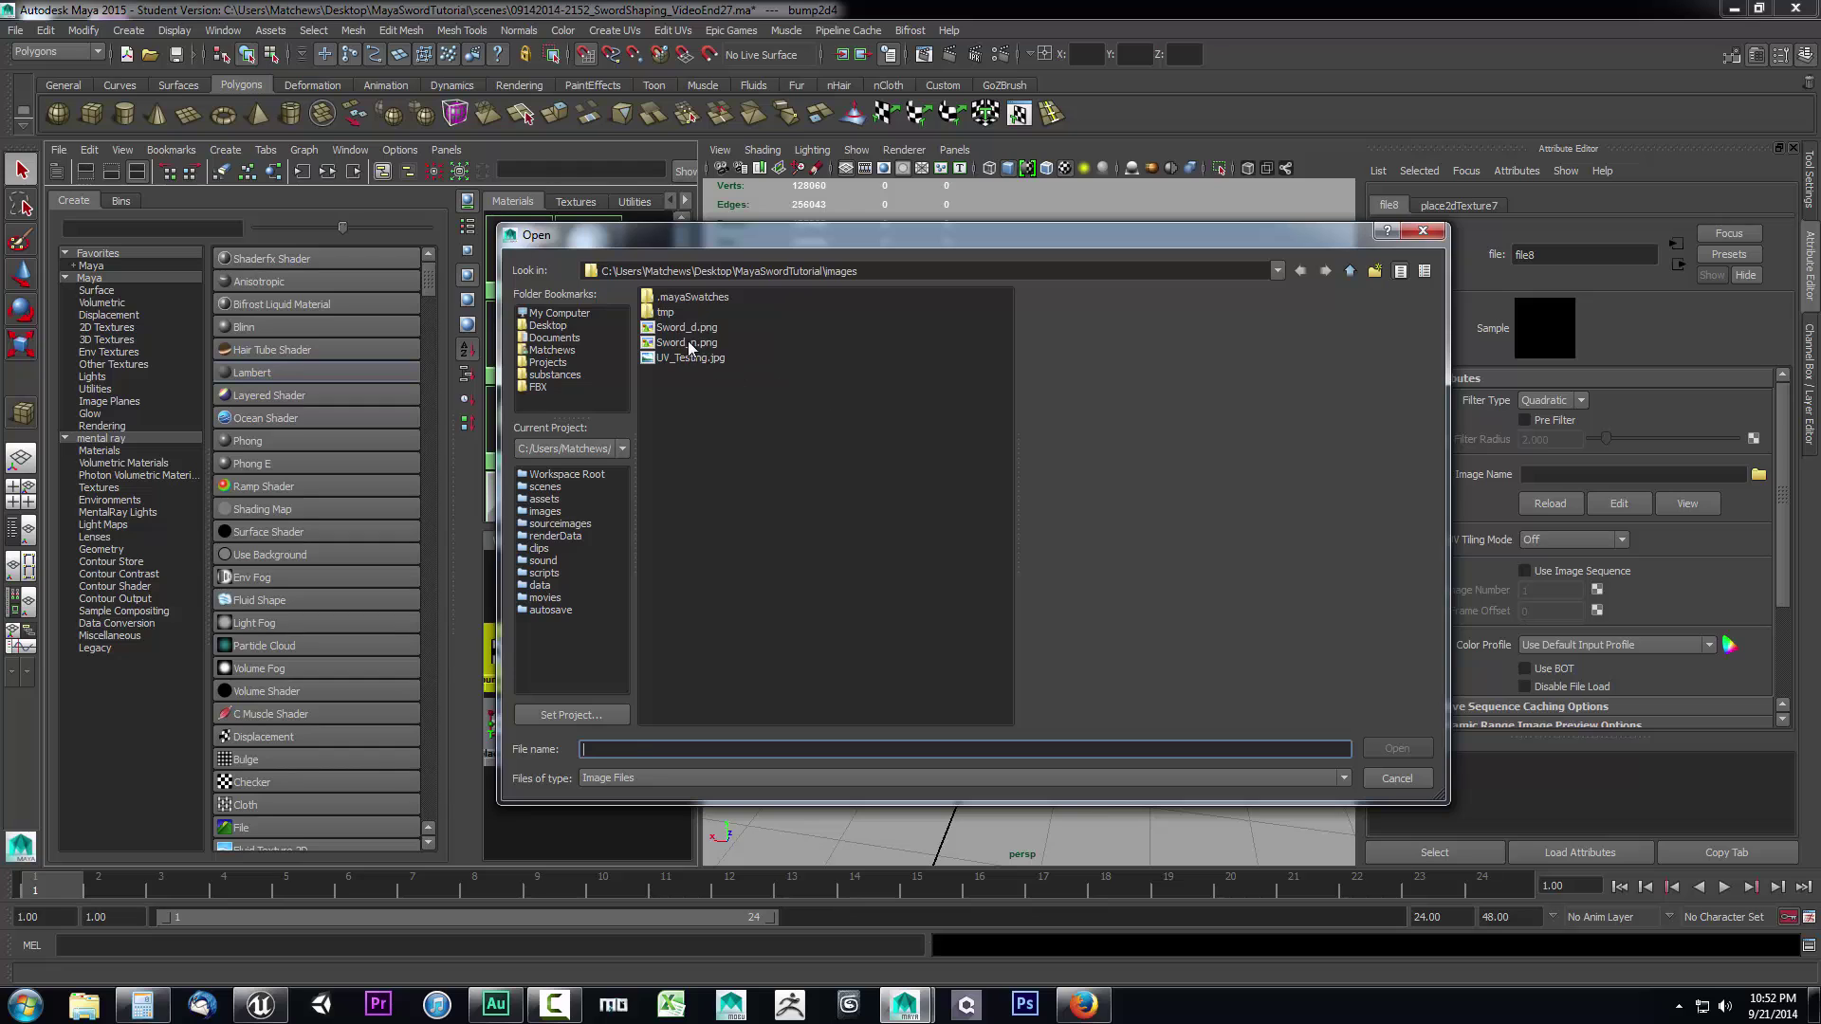
left_click(689, 348)
left_click(1415, 746)
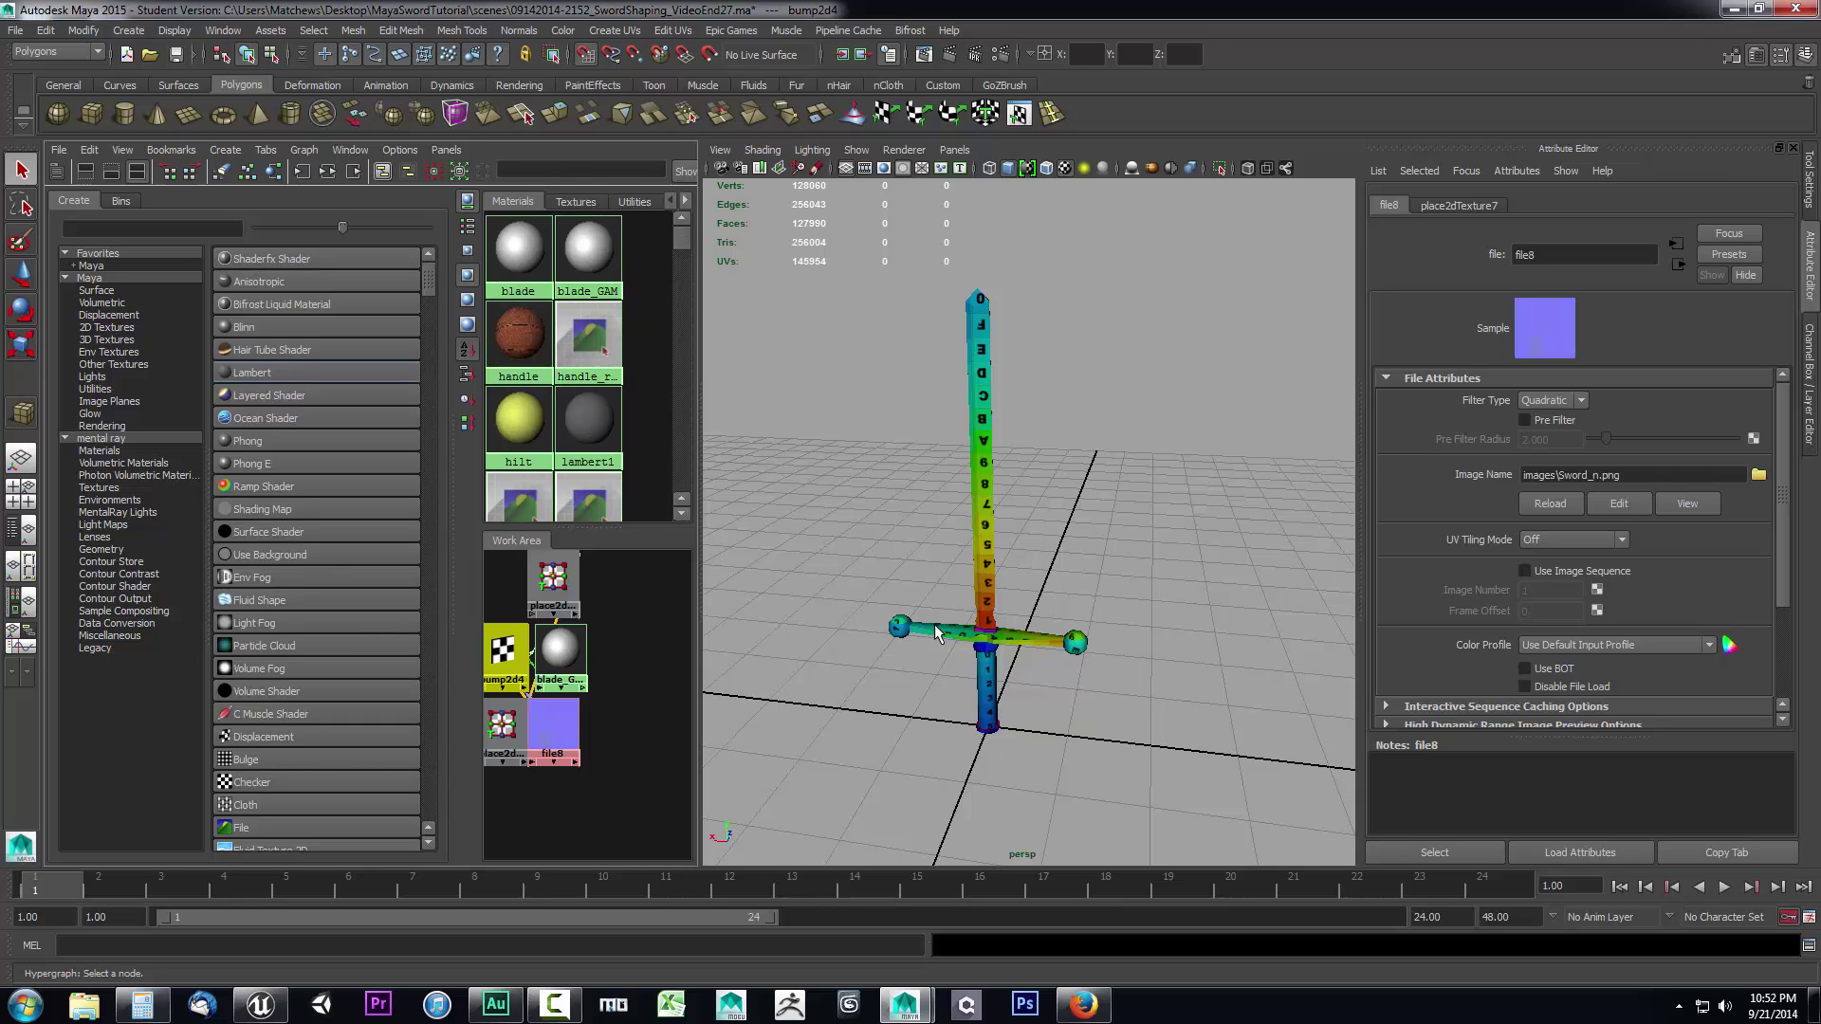
left_click(519, 429)
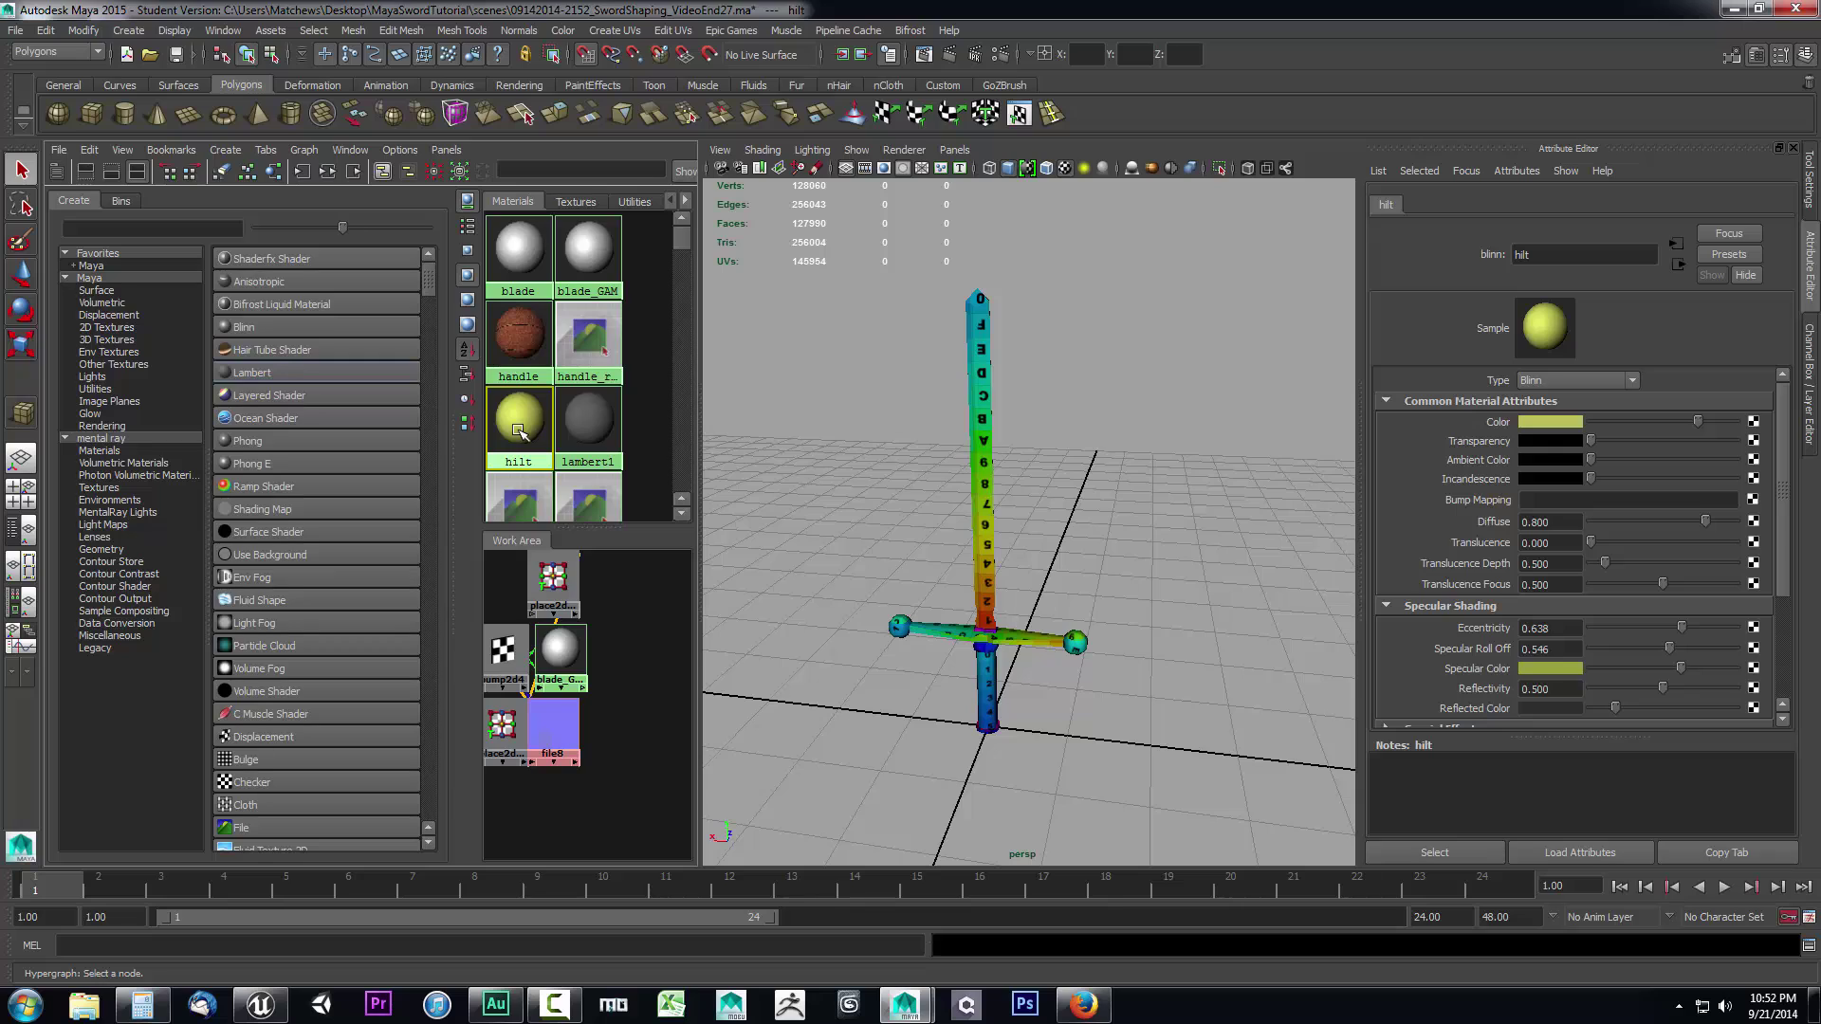
- Duplicate the hilt material and rename the copy hilt_GAM
key("ctrl+d")
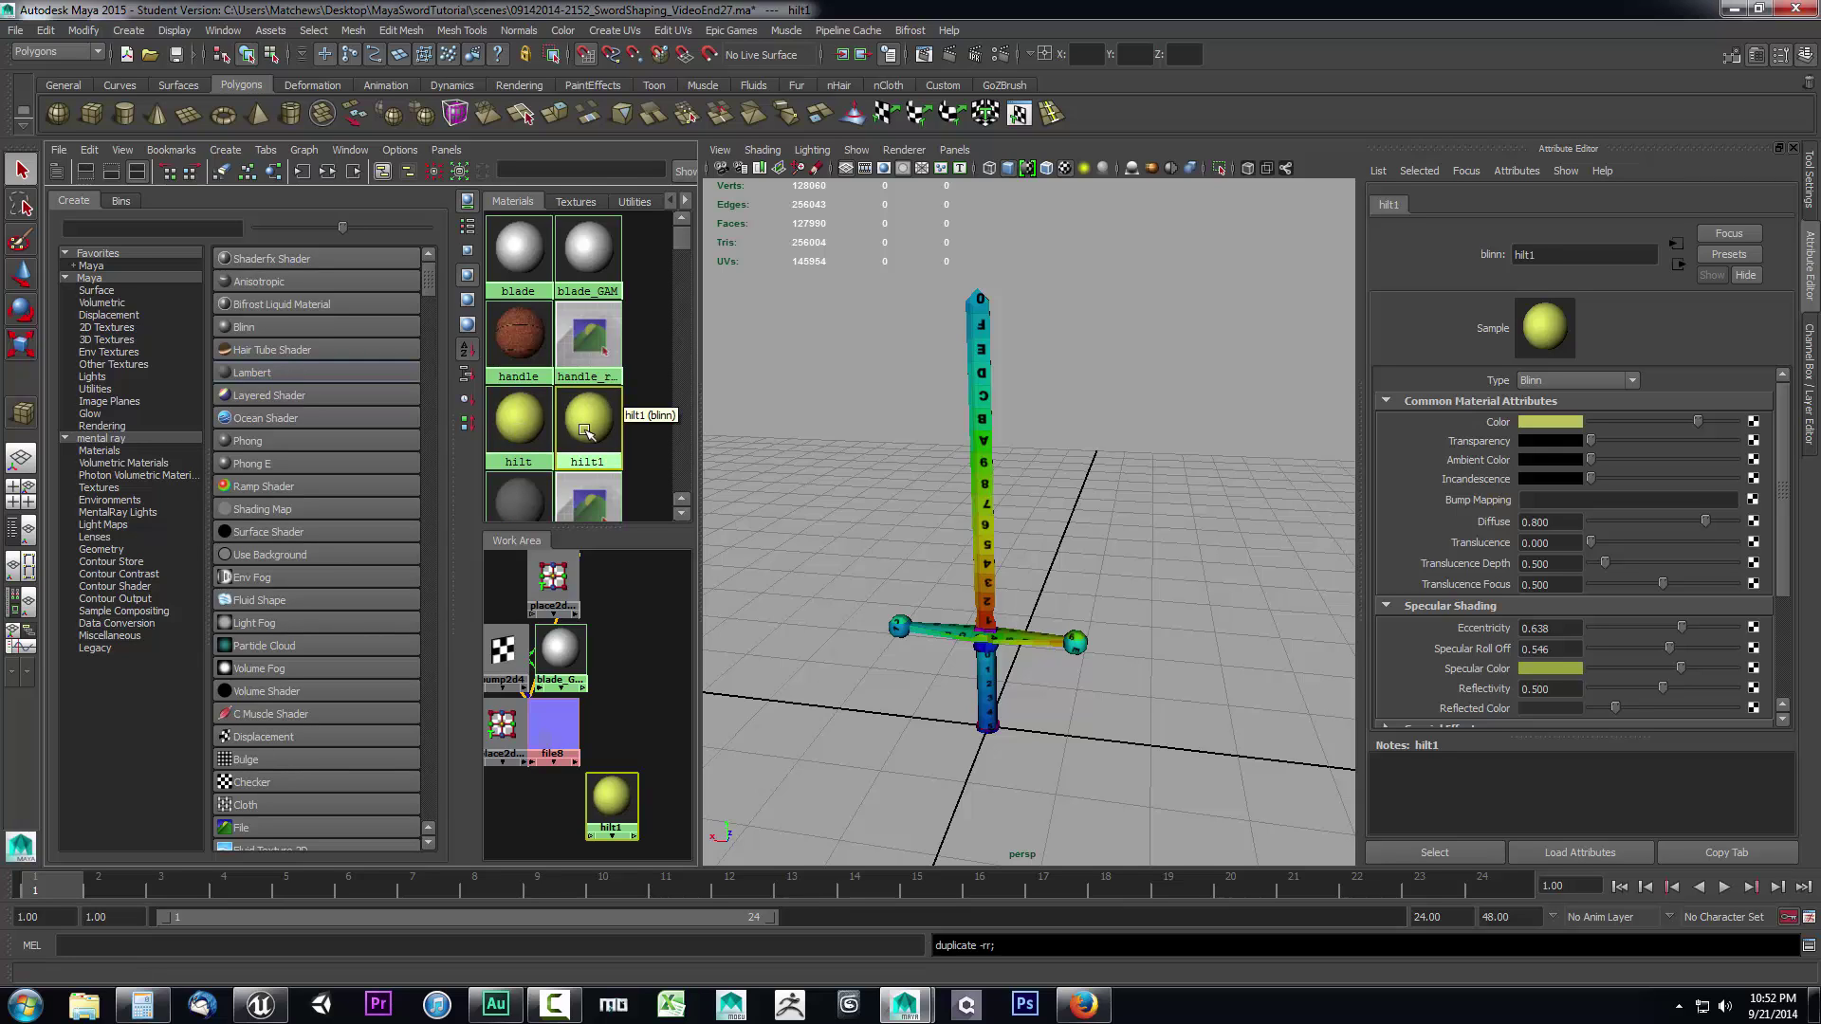
left_click(1589, 259)
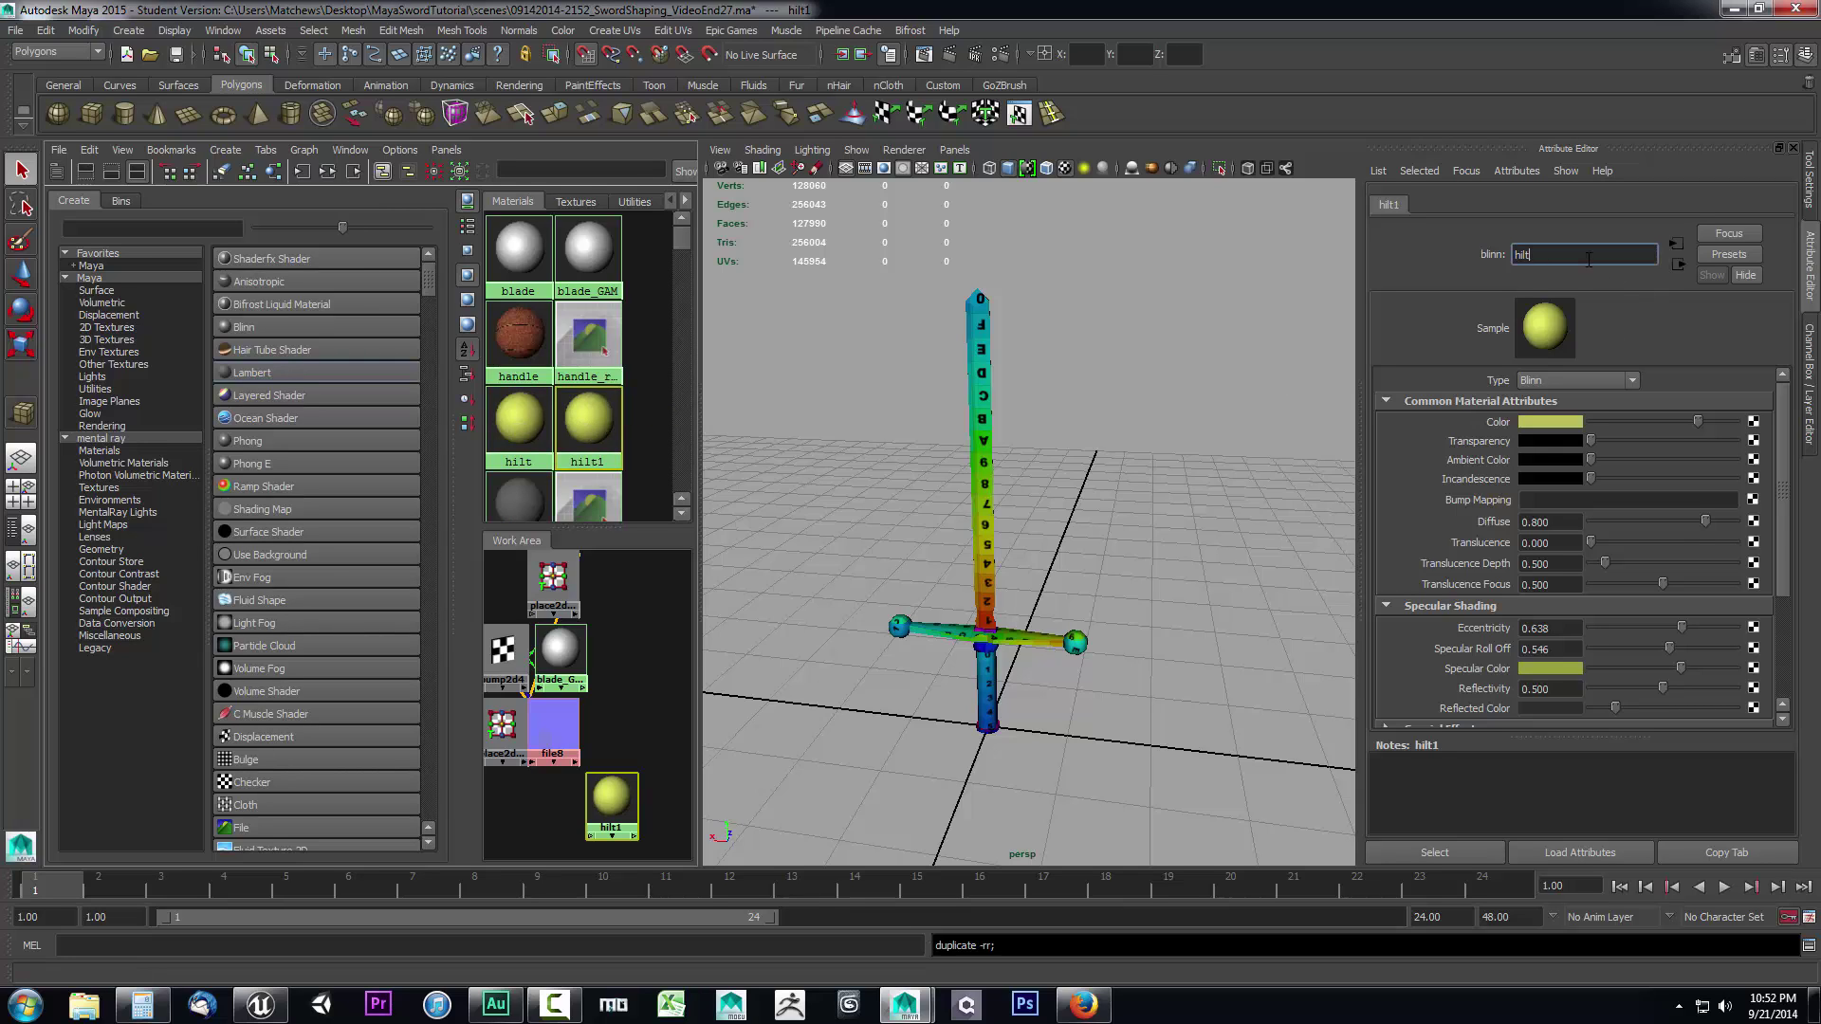
type("_GAM")
key("Return")
left_click(590, 422)
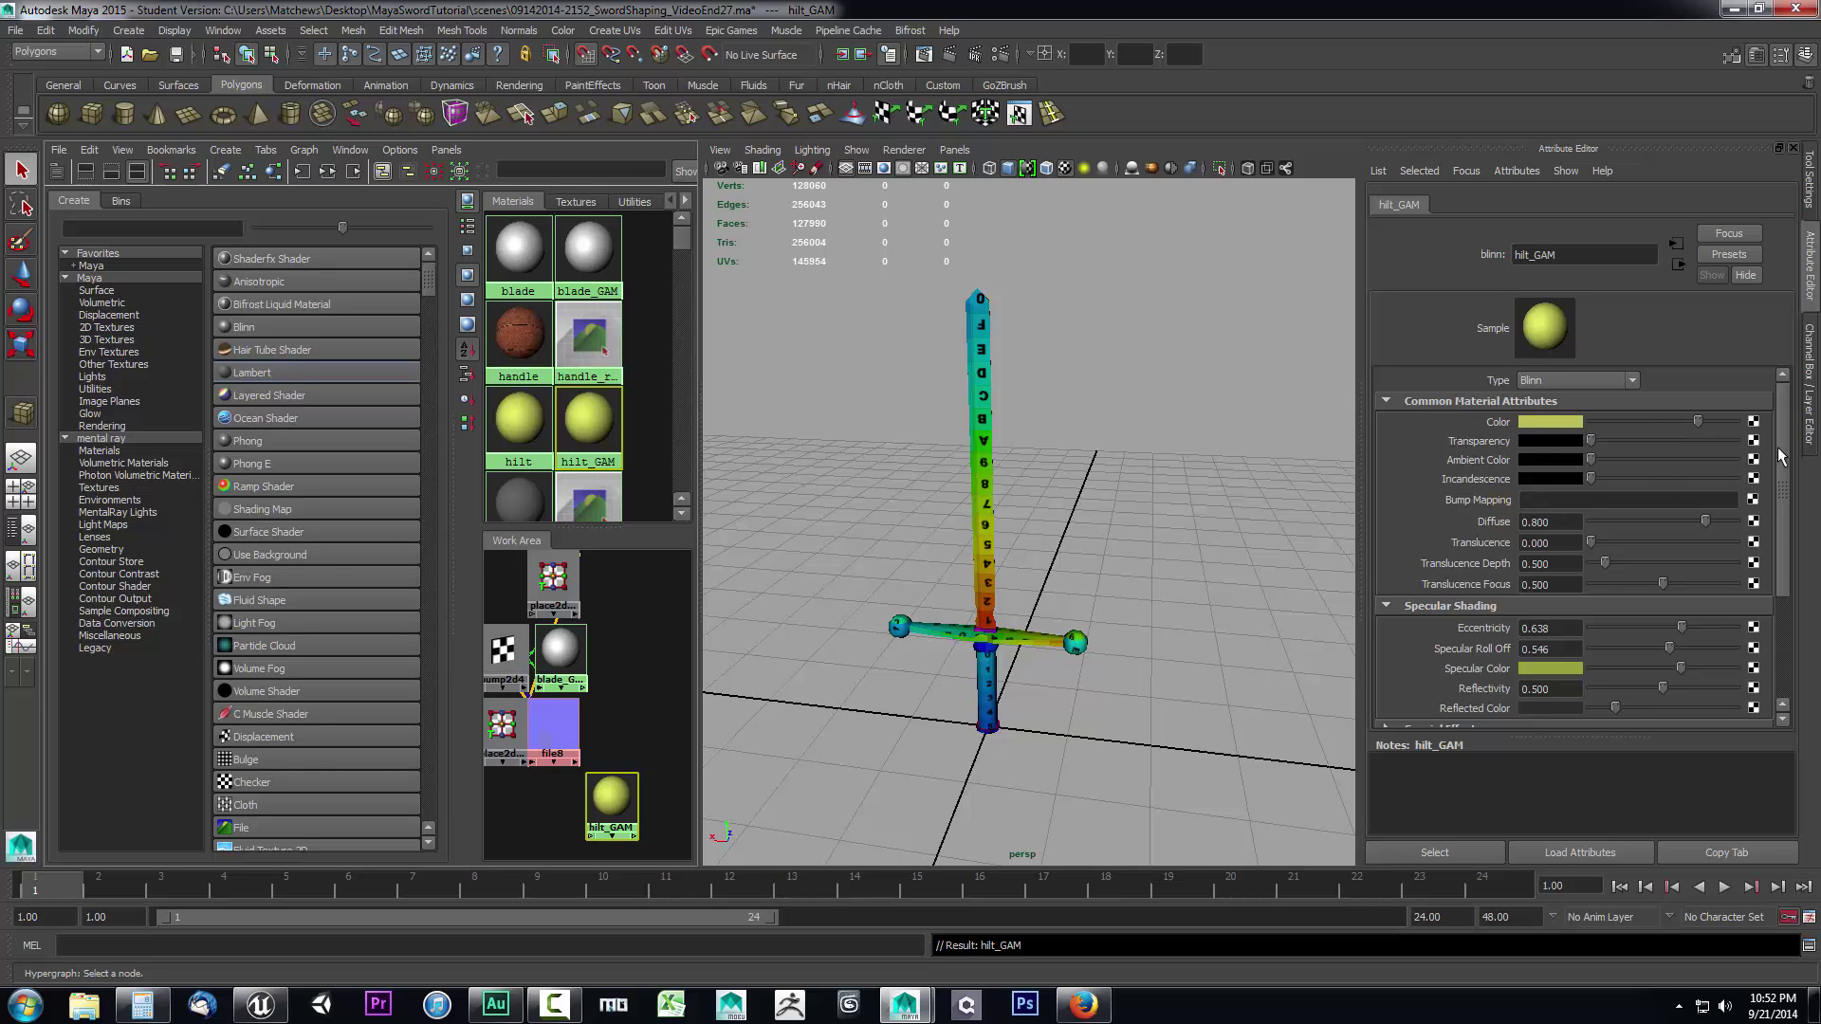
- Map hilt_GAM's Color to a File texture loading images/Sword_d.png
left_click(1753, 421)
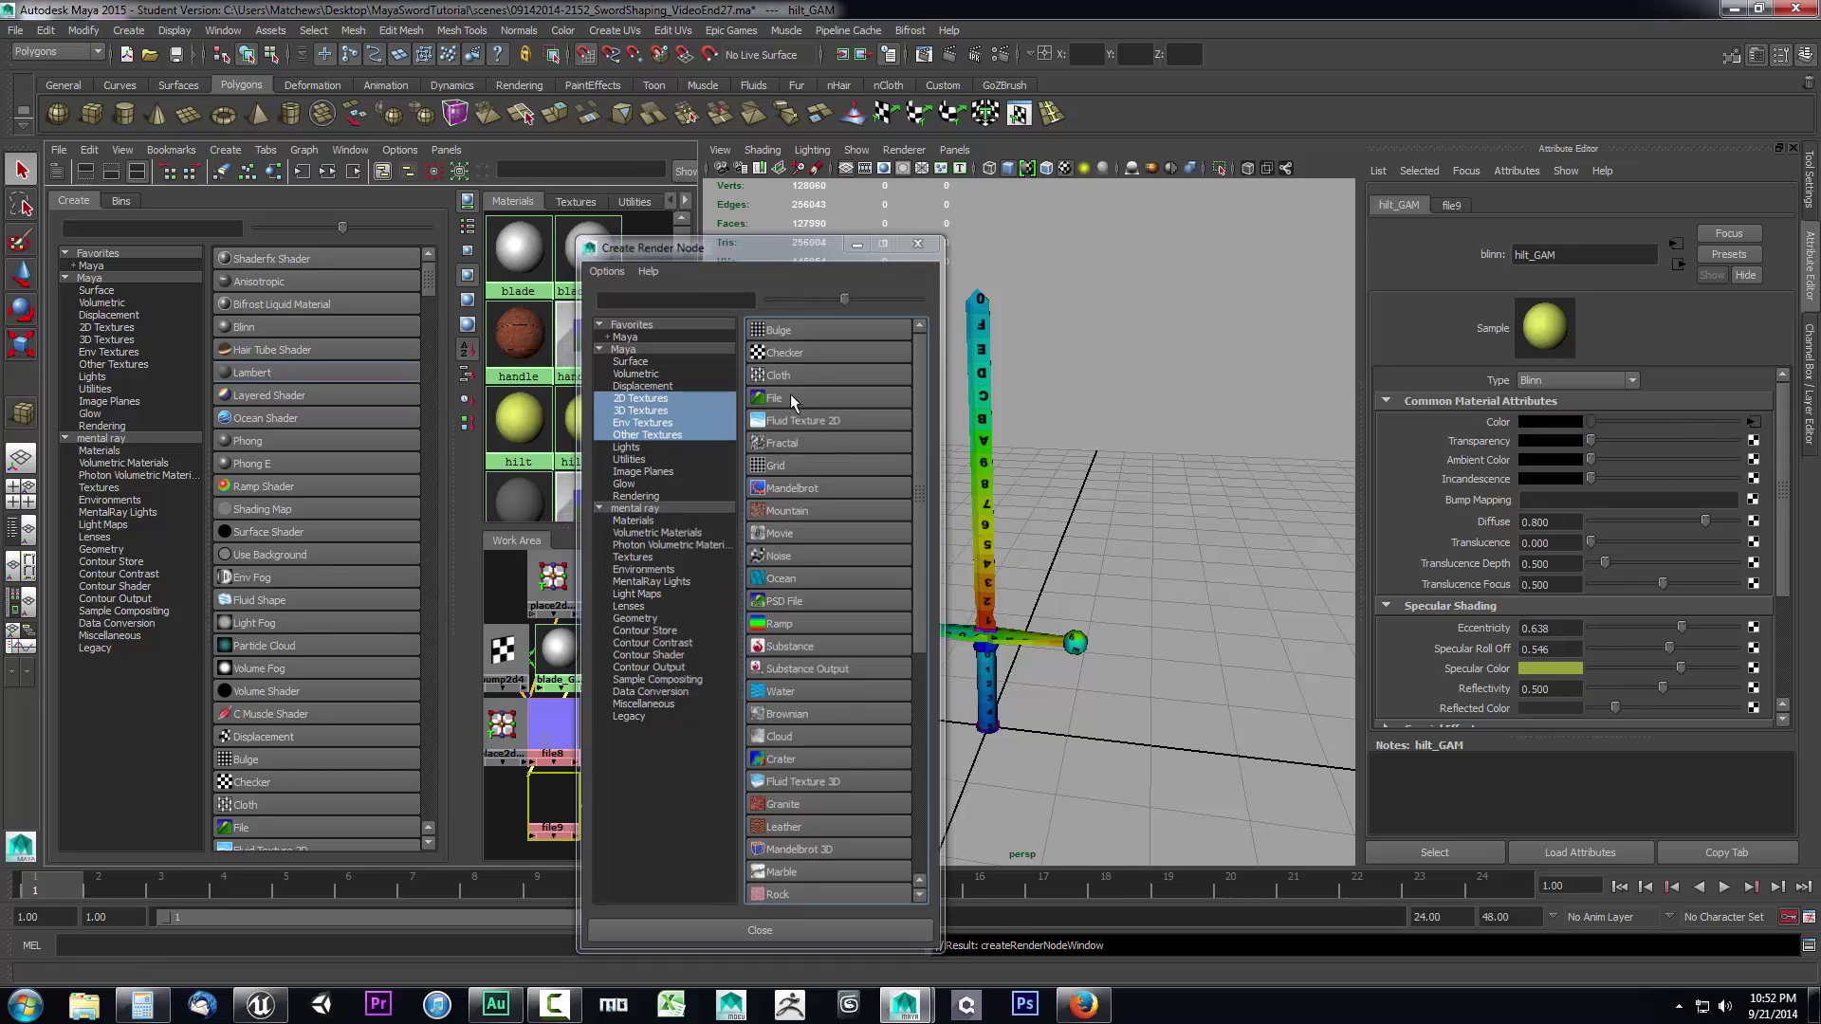
left_click(789, 395)
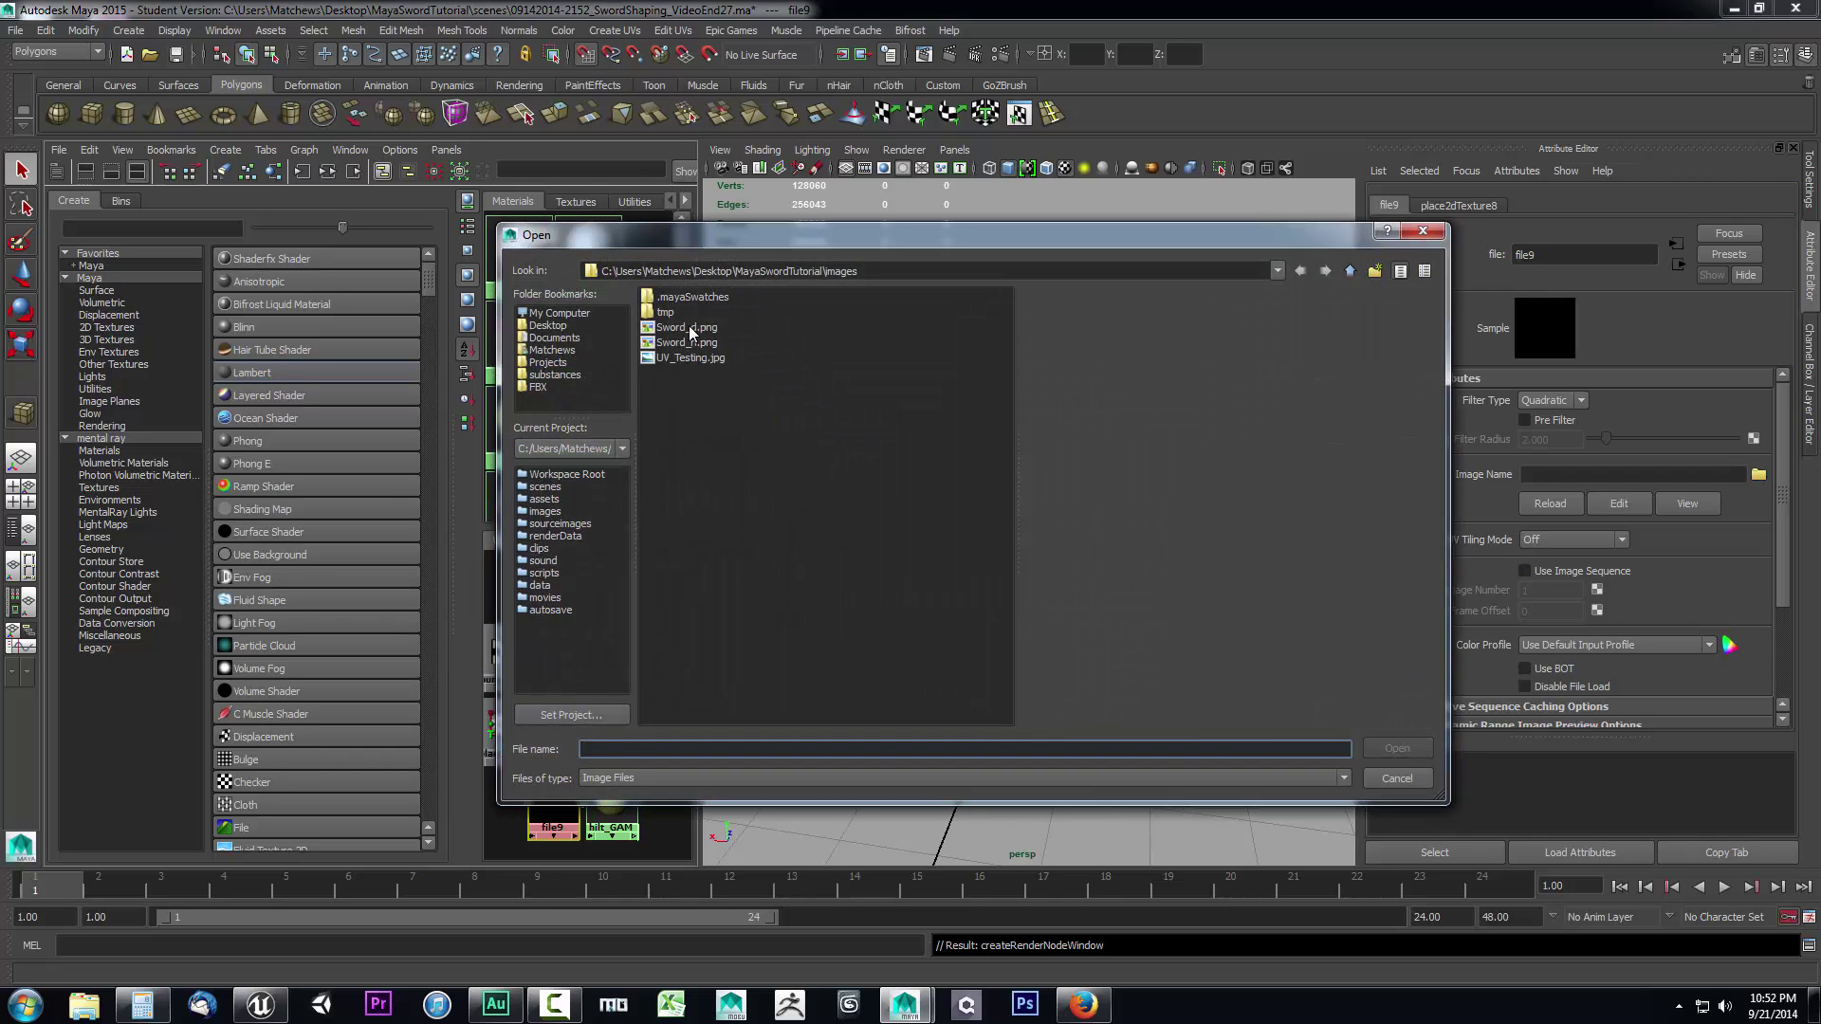
left_click(1396, 749)
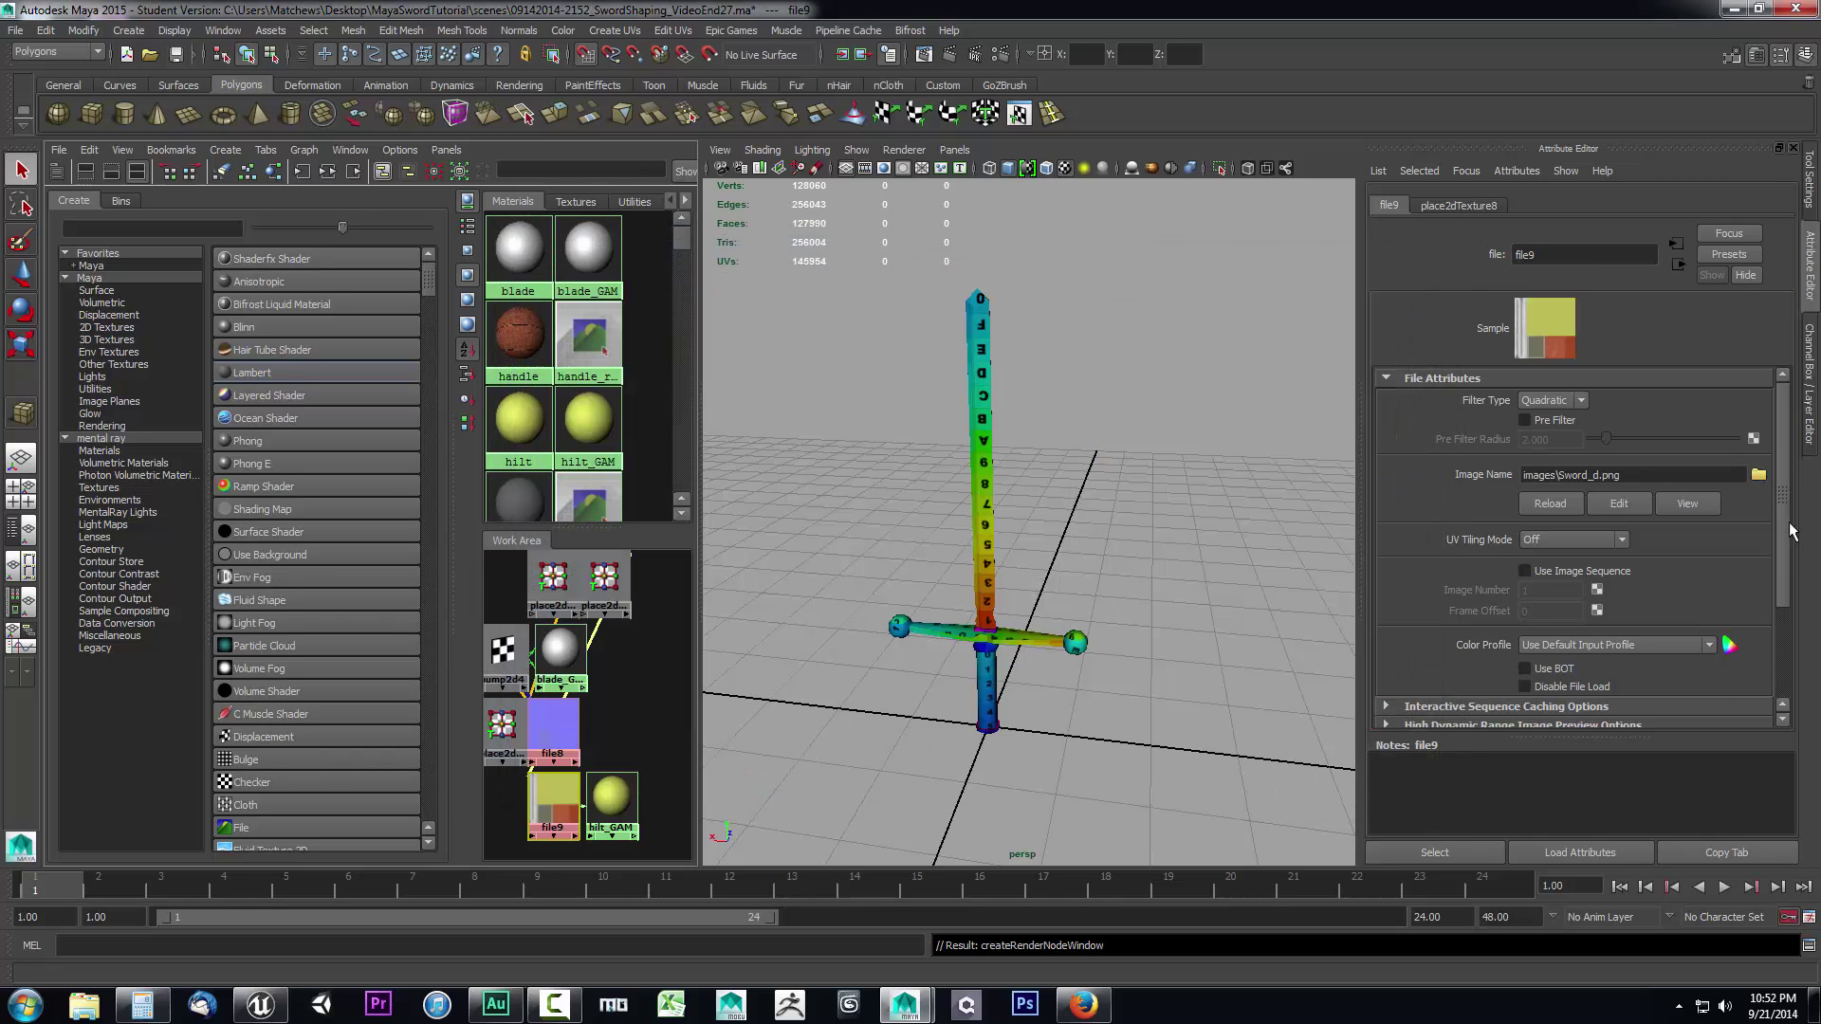
left_click(579, 420)
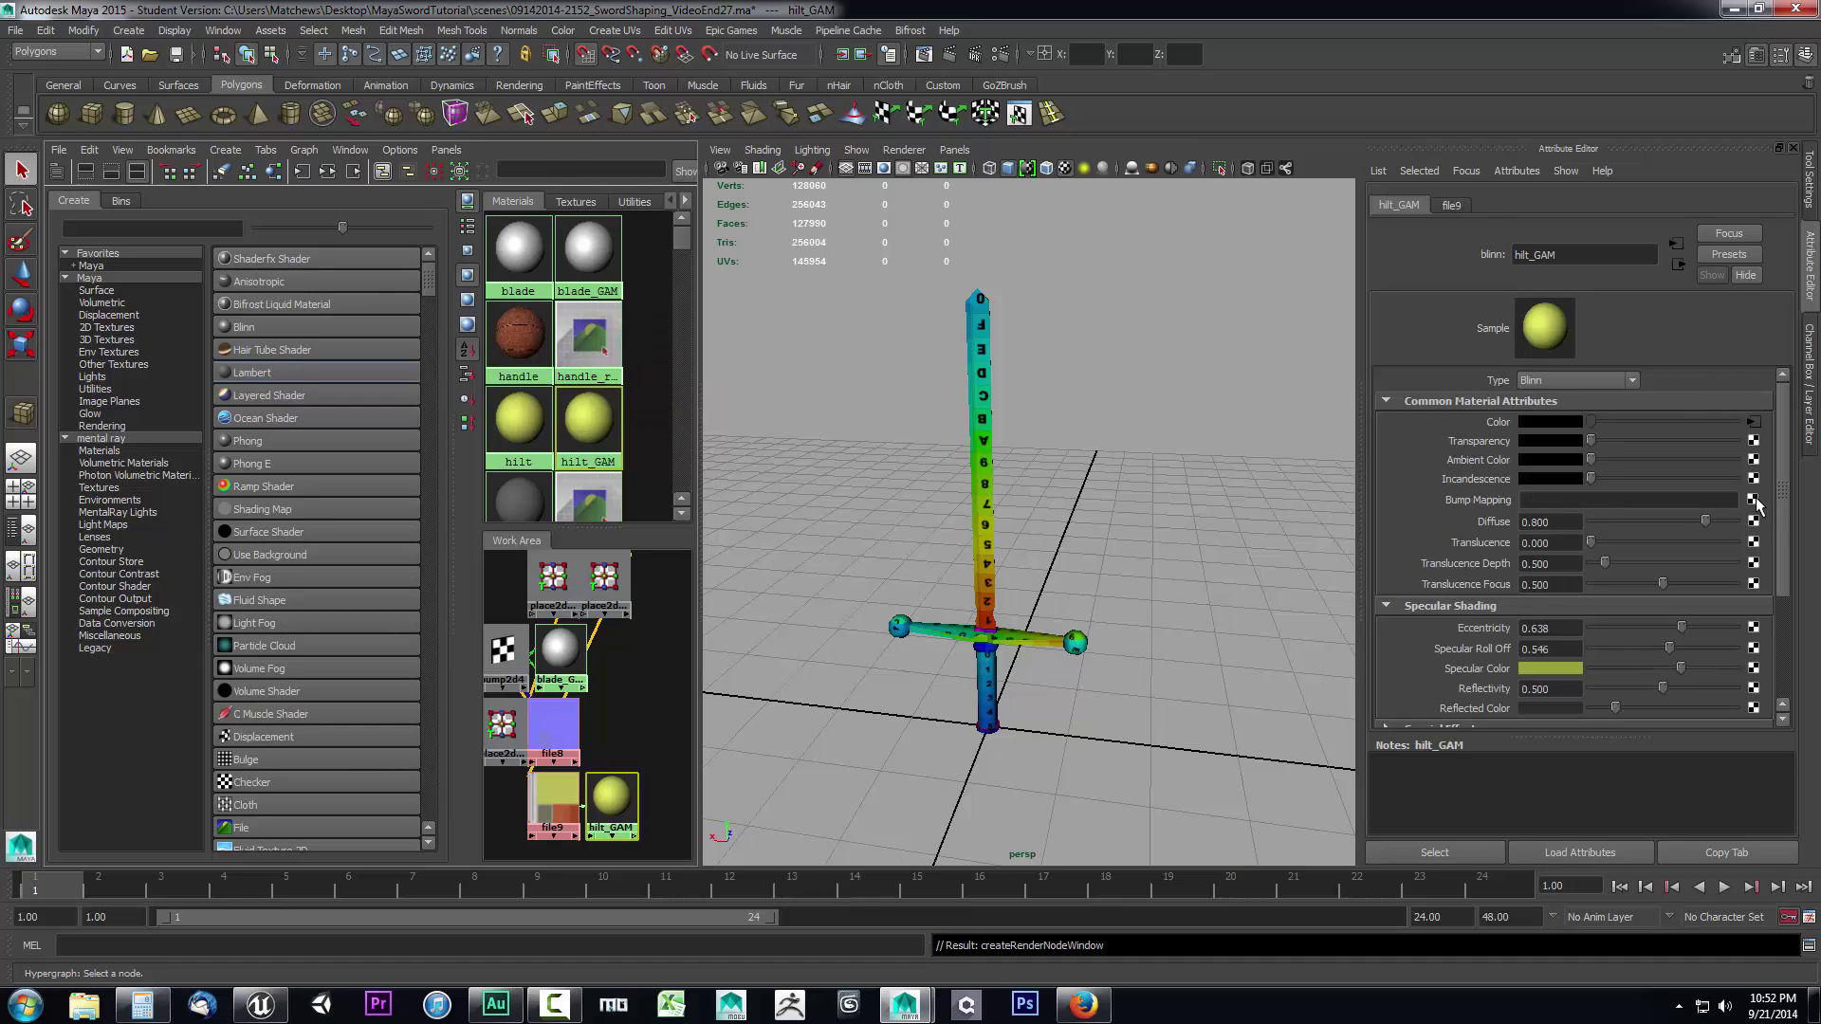
- Connect a File texture loading Sword_n.png to hilt_GAM's Bump Mapping as Tangent Space Normals
left_click(1753, 500)
left_click(776, 398)
left_click(1642, 442)
left_click(1644, 464)
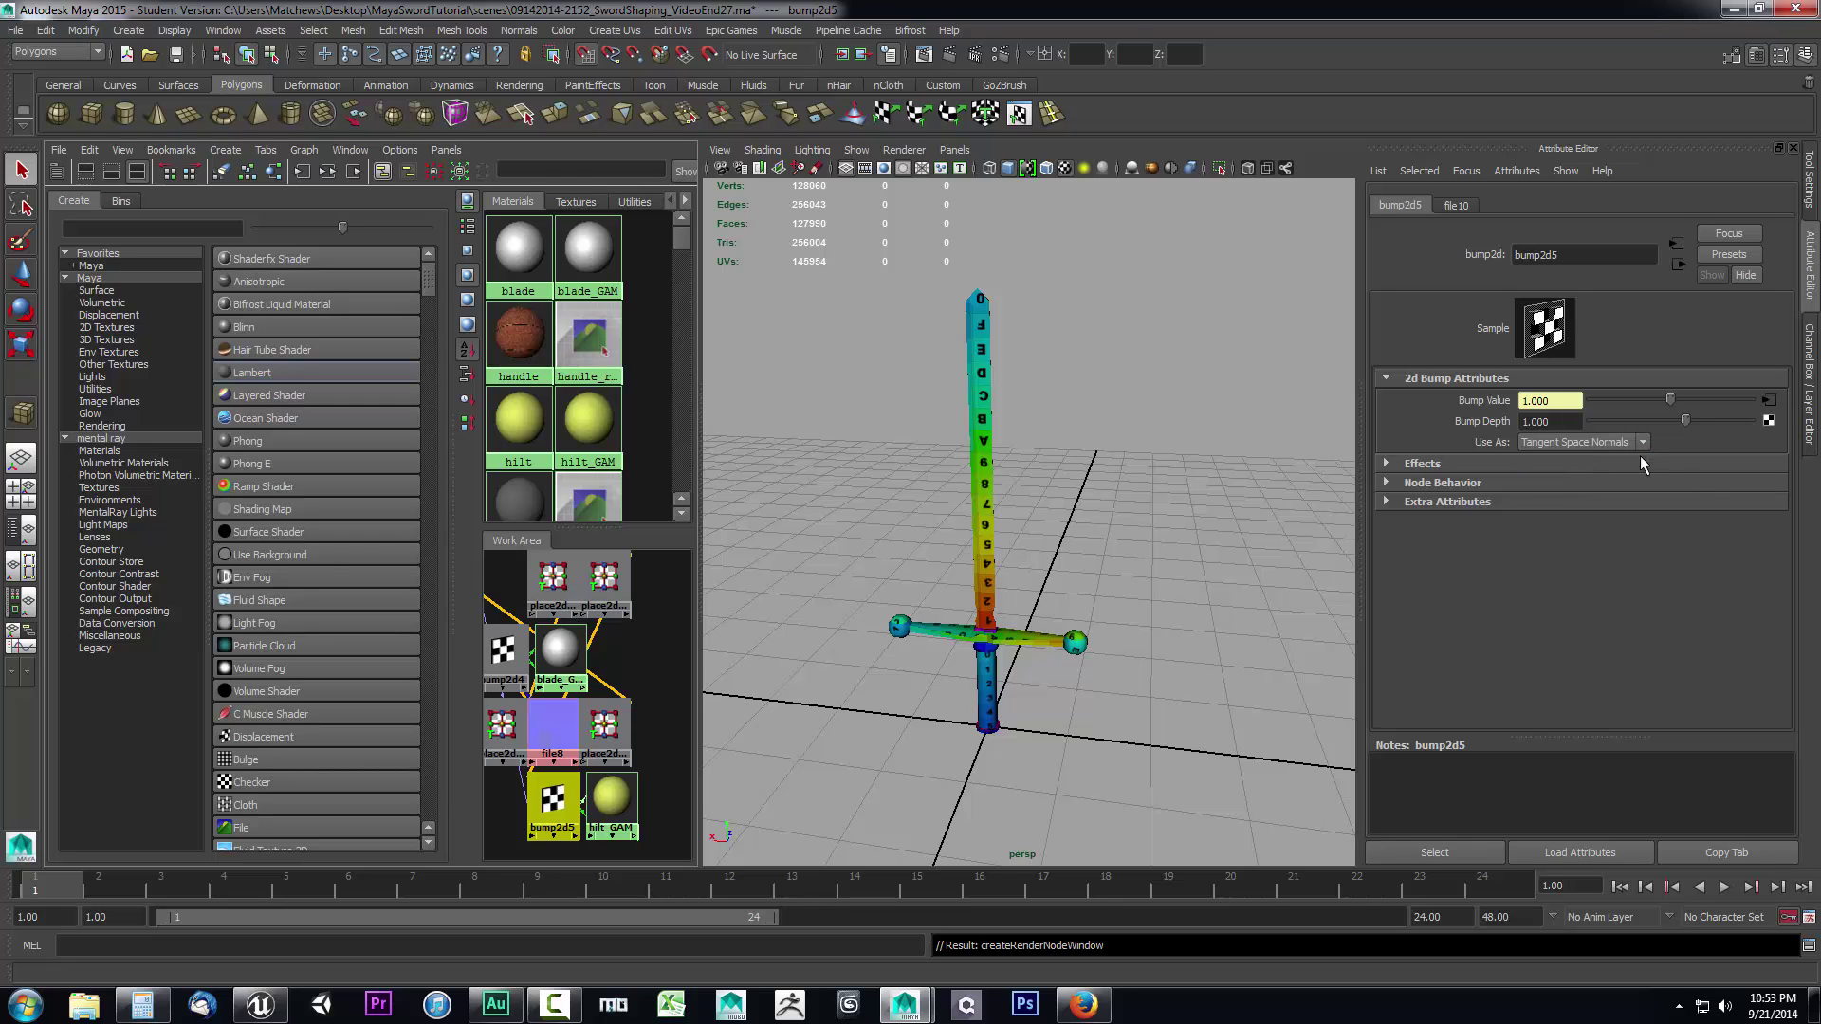
left_click(1768, 399)
left_click(1758, 474)
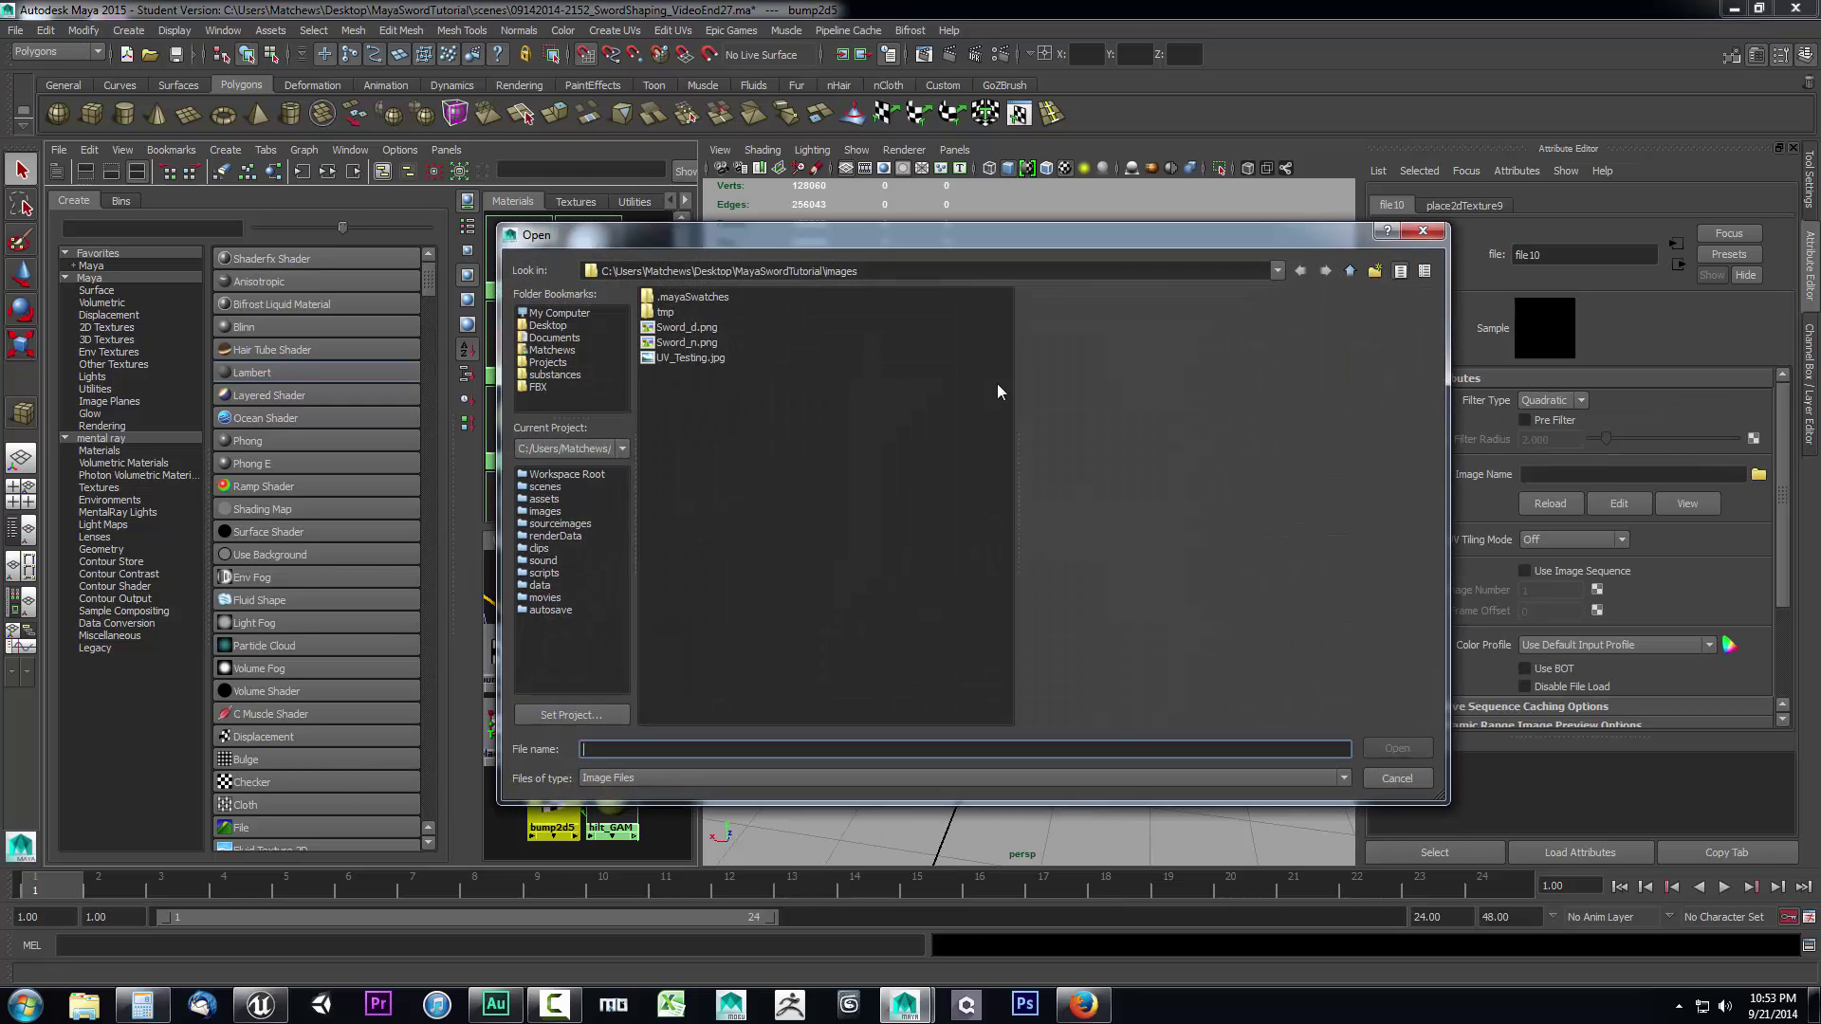
left_click(685, 342)
left_click(1398, 749)
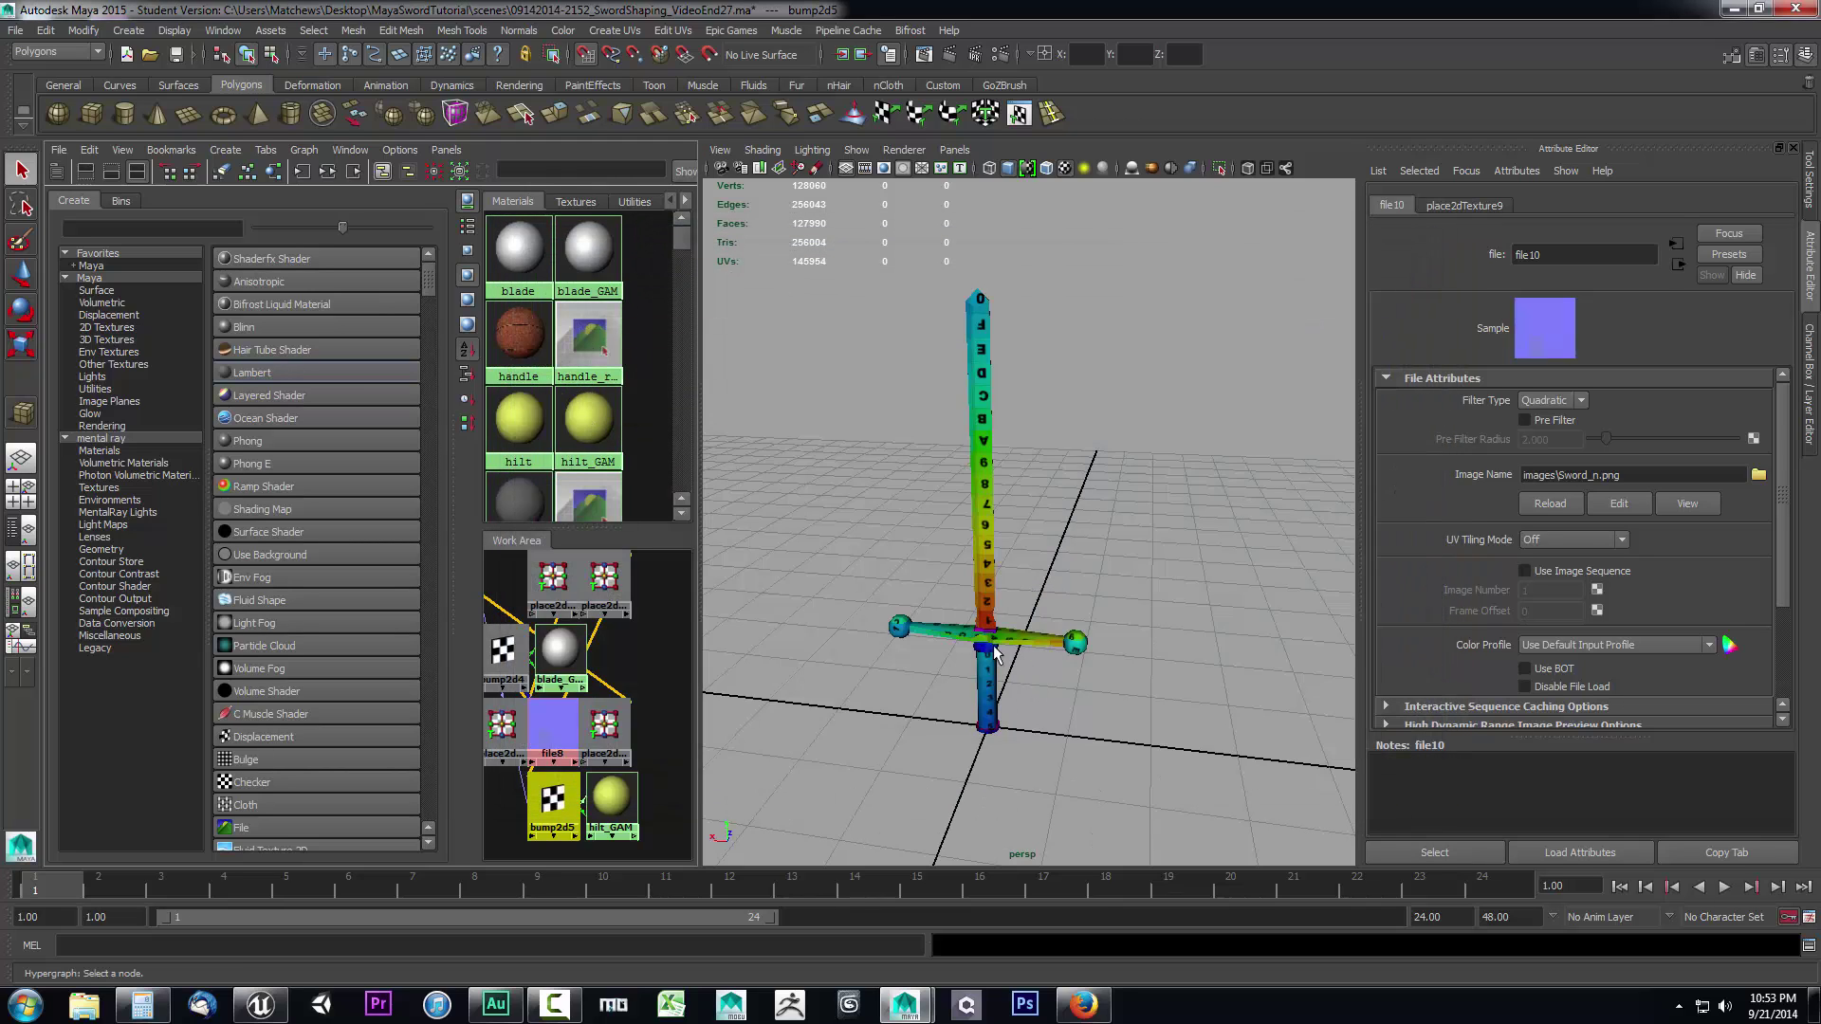
left_click(525, 332)
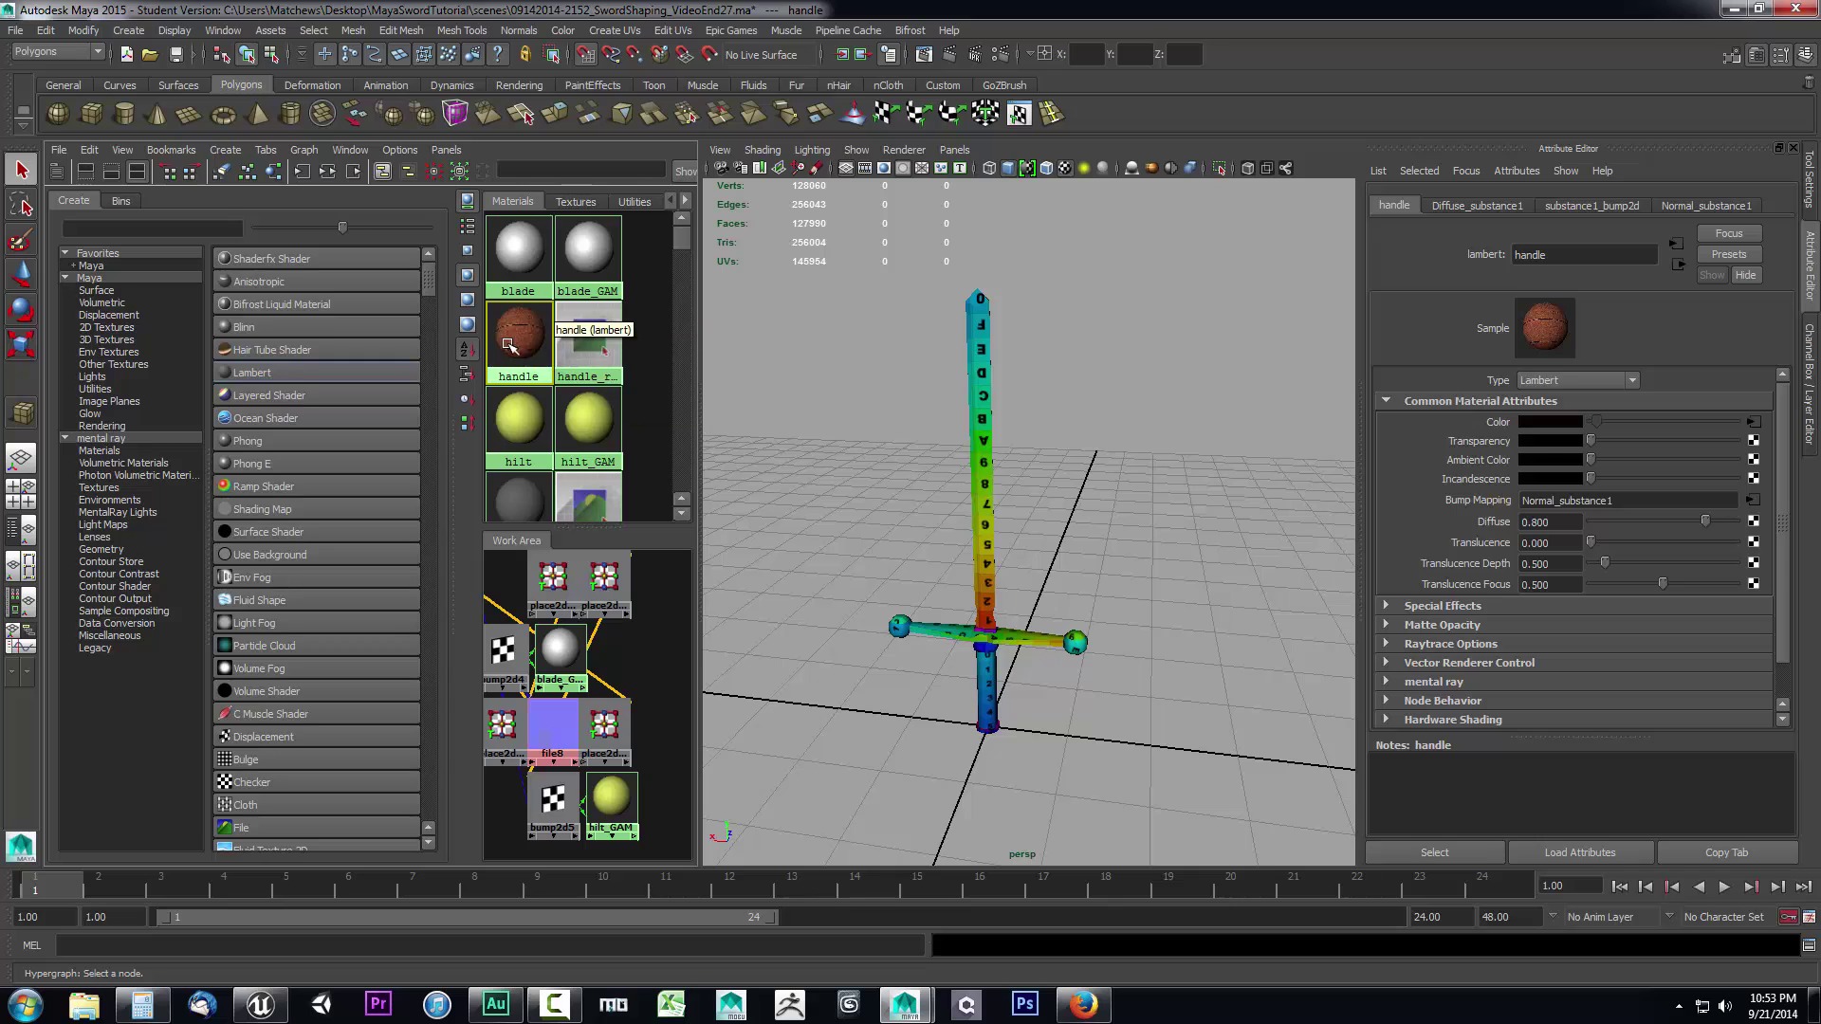
- Create a Lambert material from the Hypershade Create list and name it handle_GAM
left_click(261, 373)
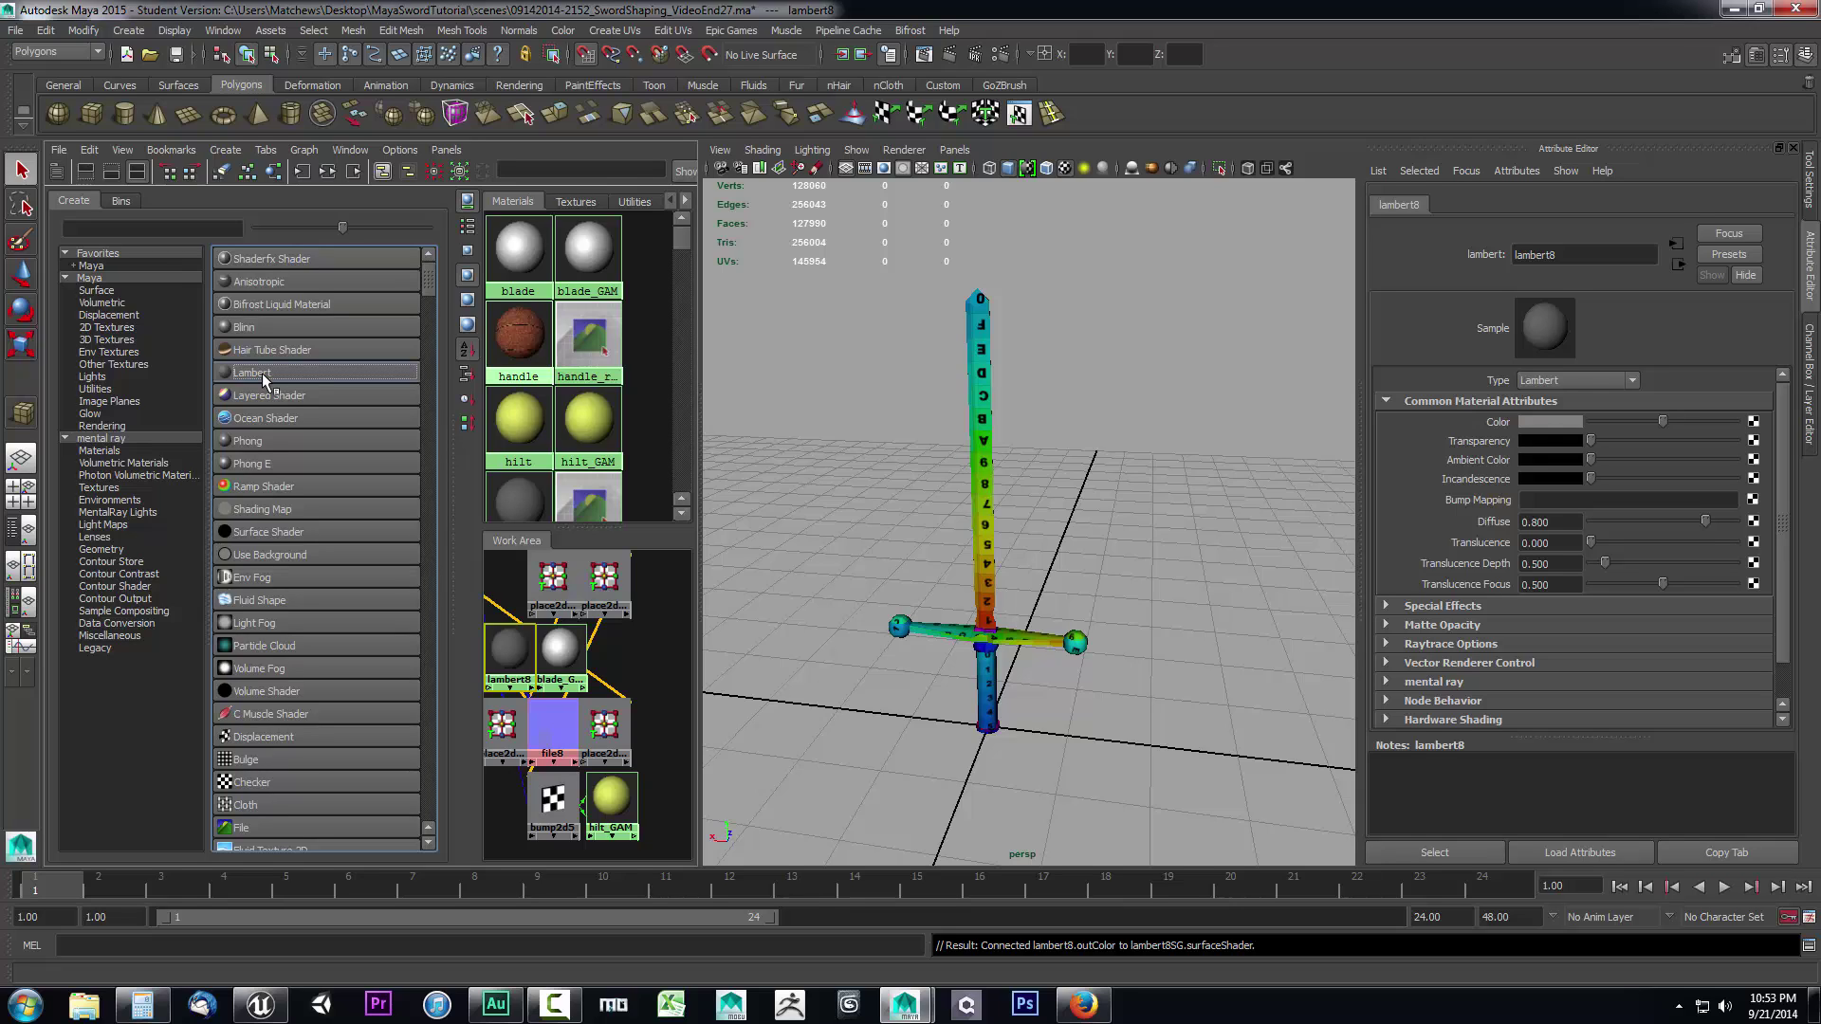
double_click(1579, 255)
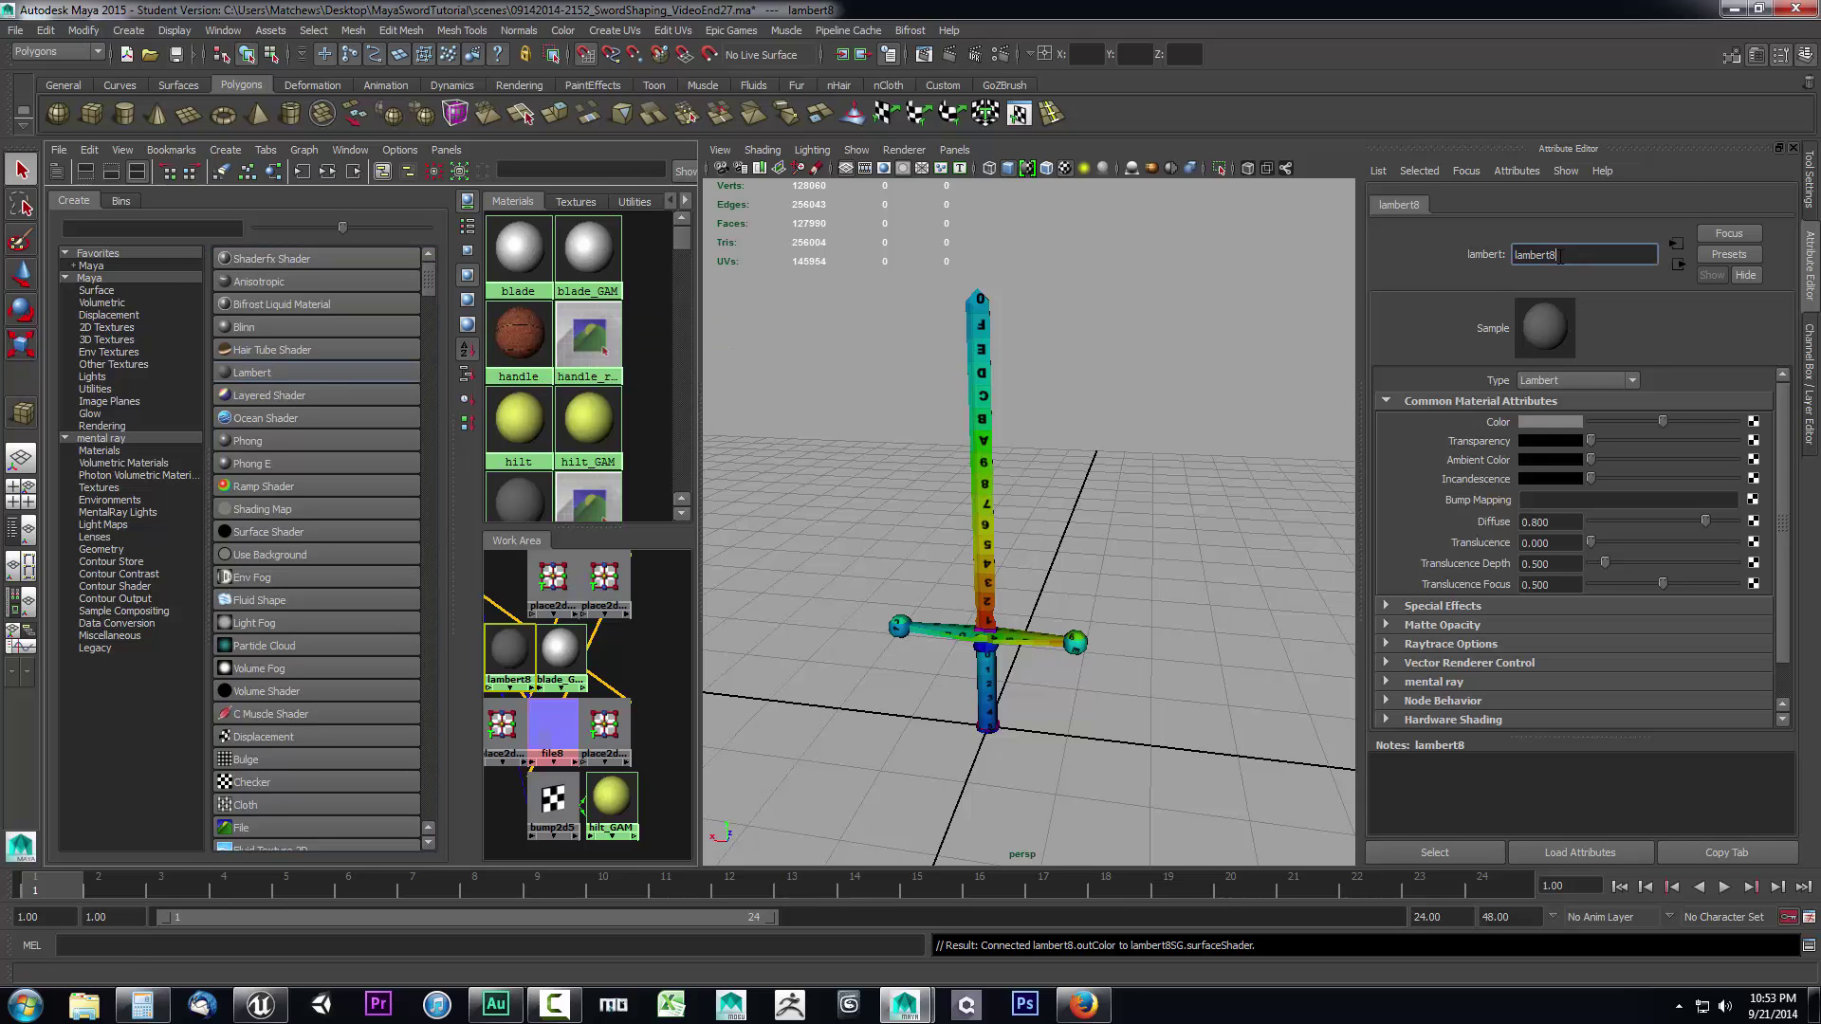
type("Handle_")
key("BackSpace")
key("BackSpace")
key("BackSpace")
key("BackSpace")
key("BackSpace")
key("BackSpace")
key("BackSpace")
type("handle_GAM")
key("Return")
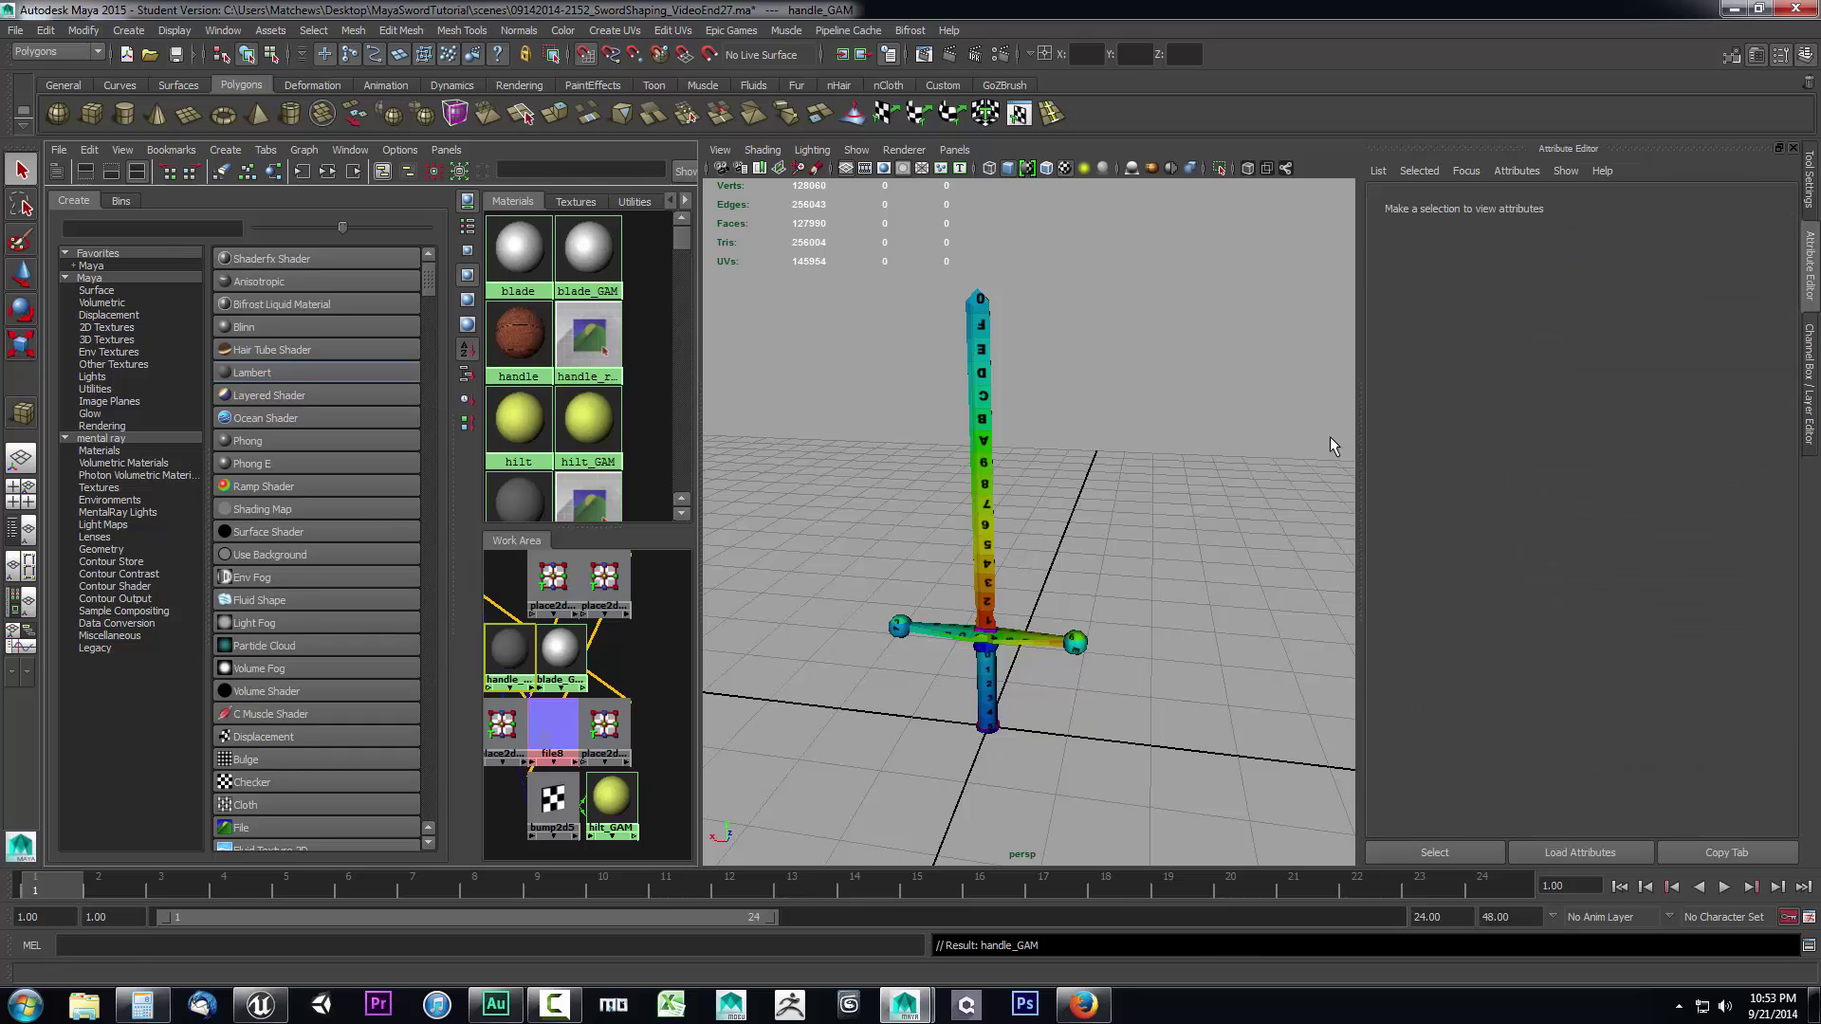
scroll(565, 429, "down", 2)
scroll(598, 417, "down", 4)
- Map handle_GAM's Color to a File texture loading images/Sword_d.png
left_click(594, 332)
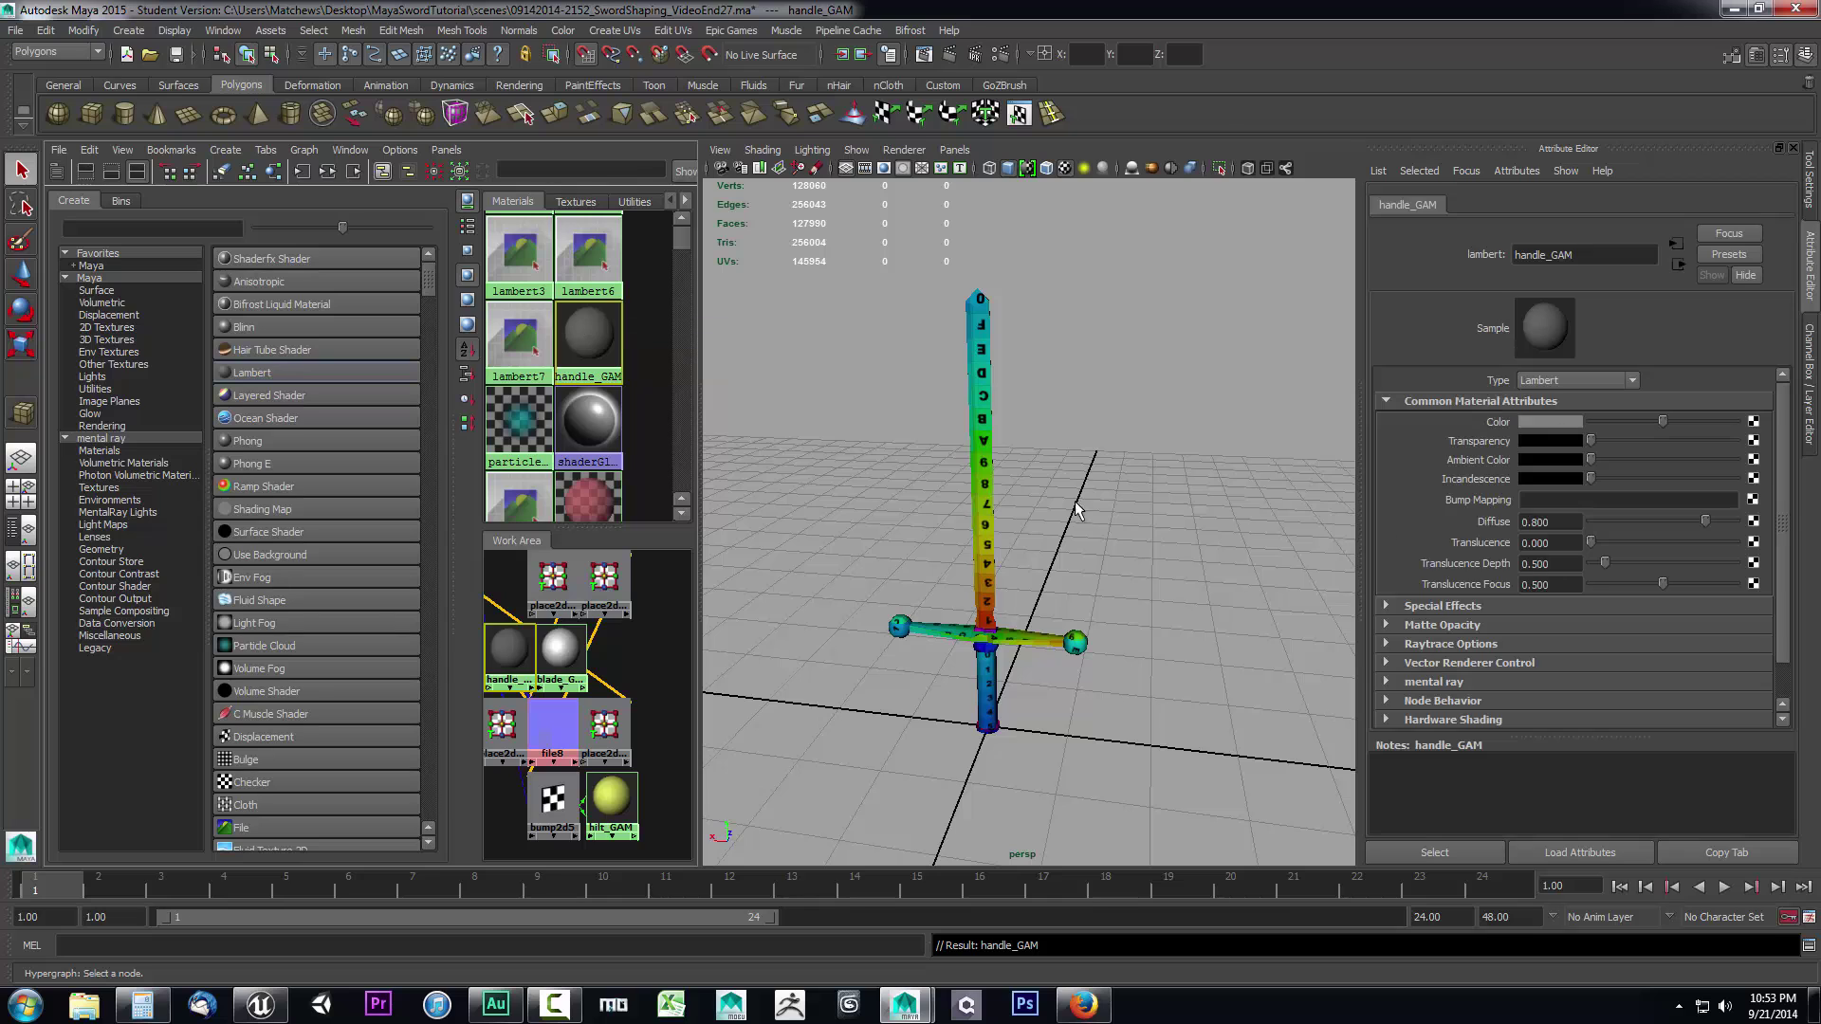
left_click(1754, 421)
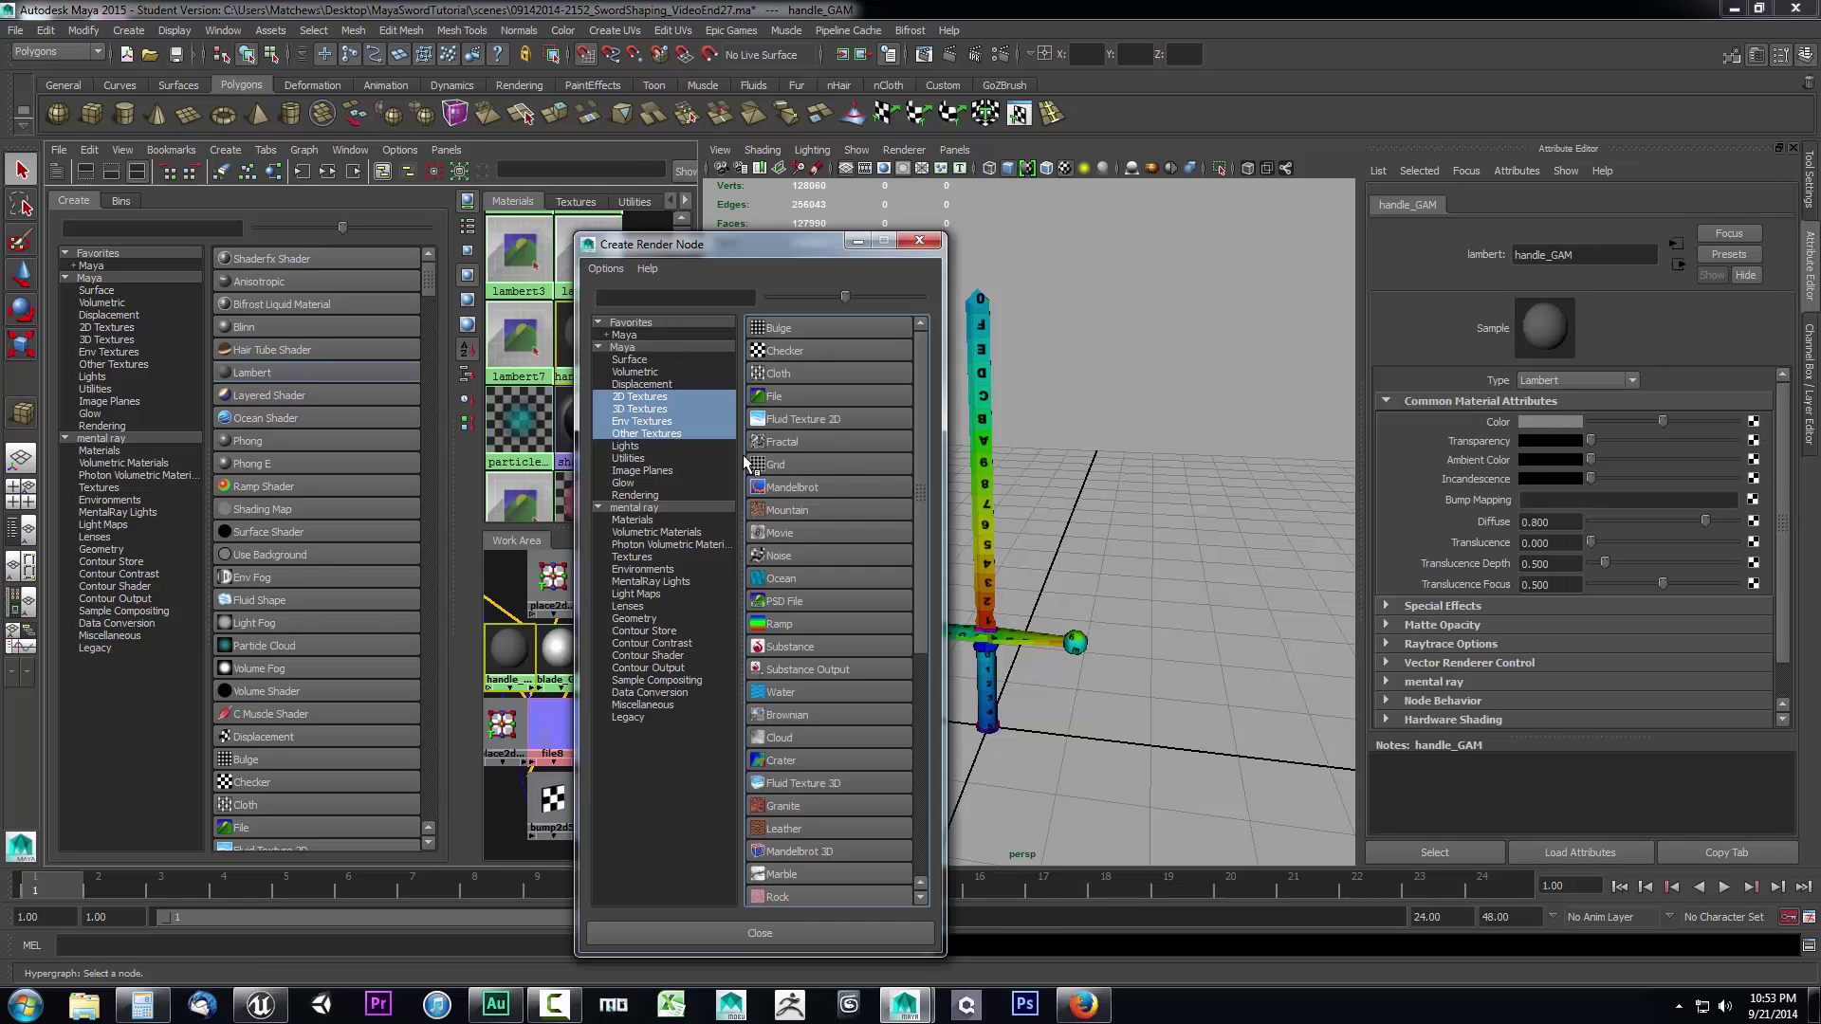
left_click(797, 397)
left_click(1760, 476)
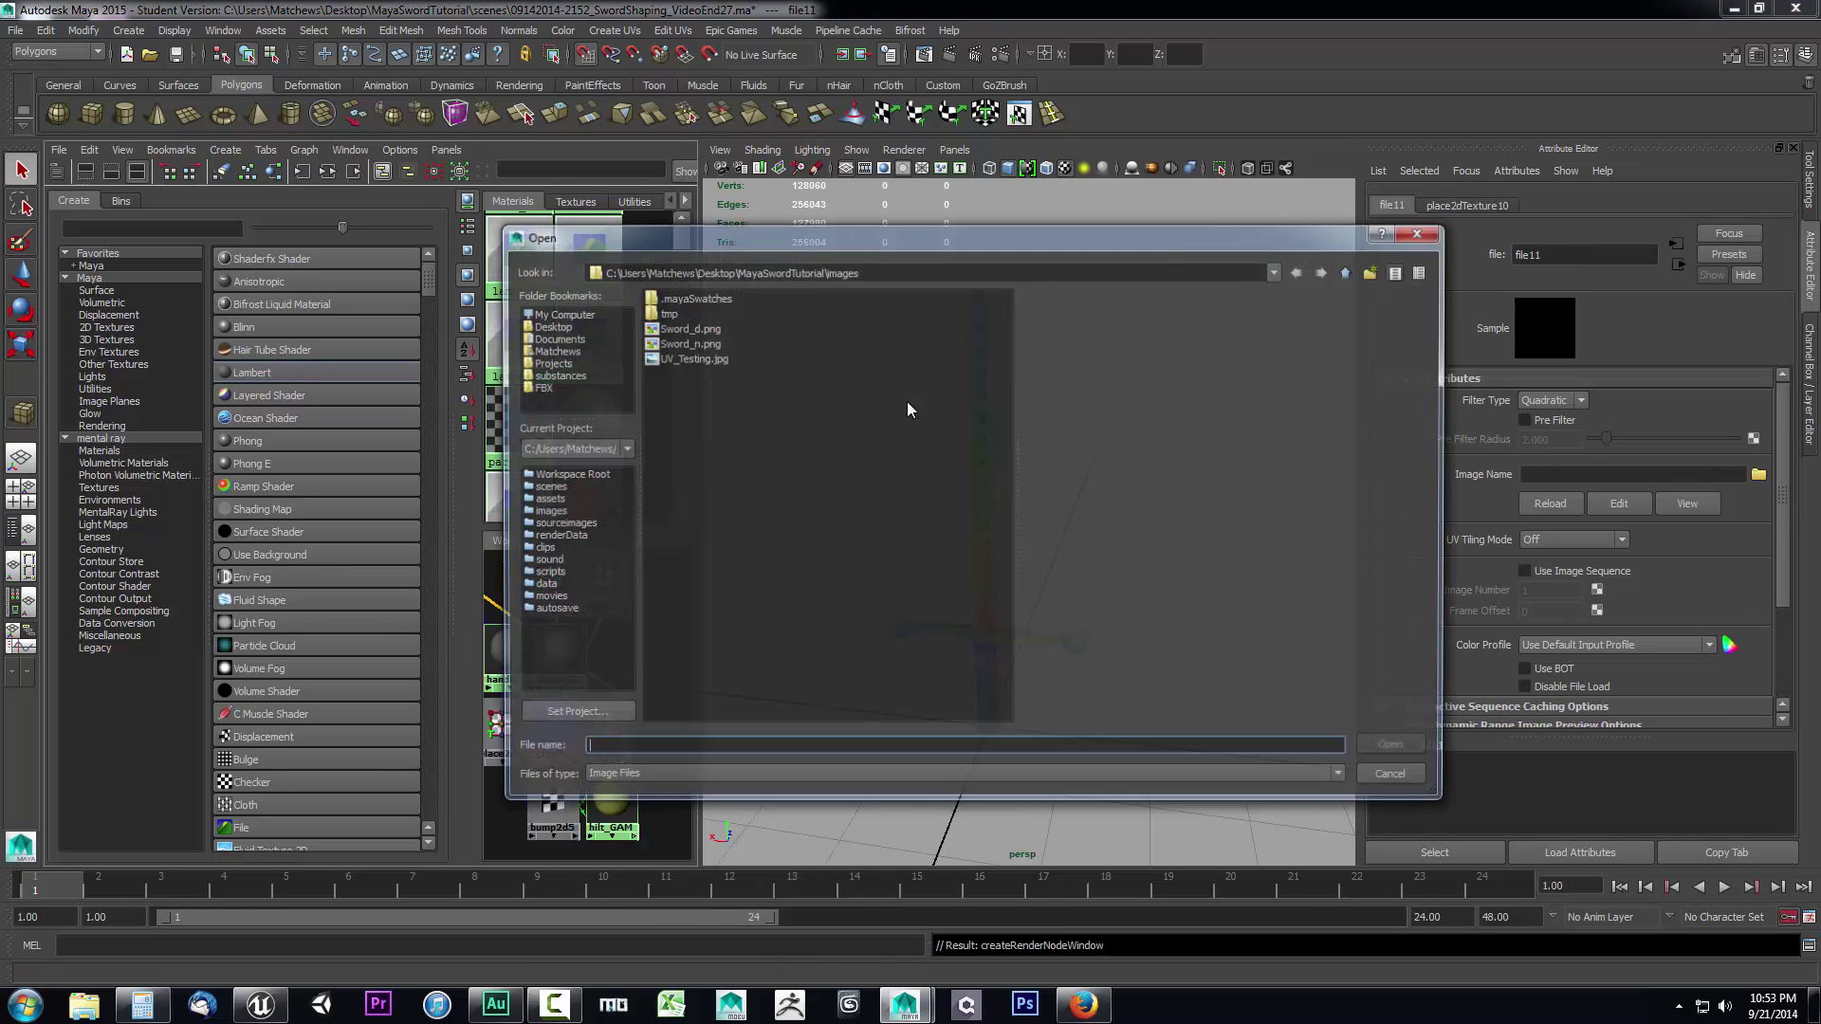
left_click(687, 327)
left_click(1396, 749)
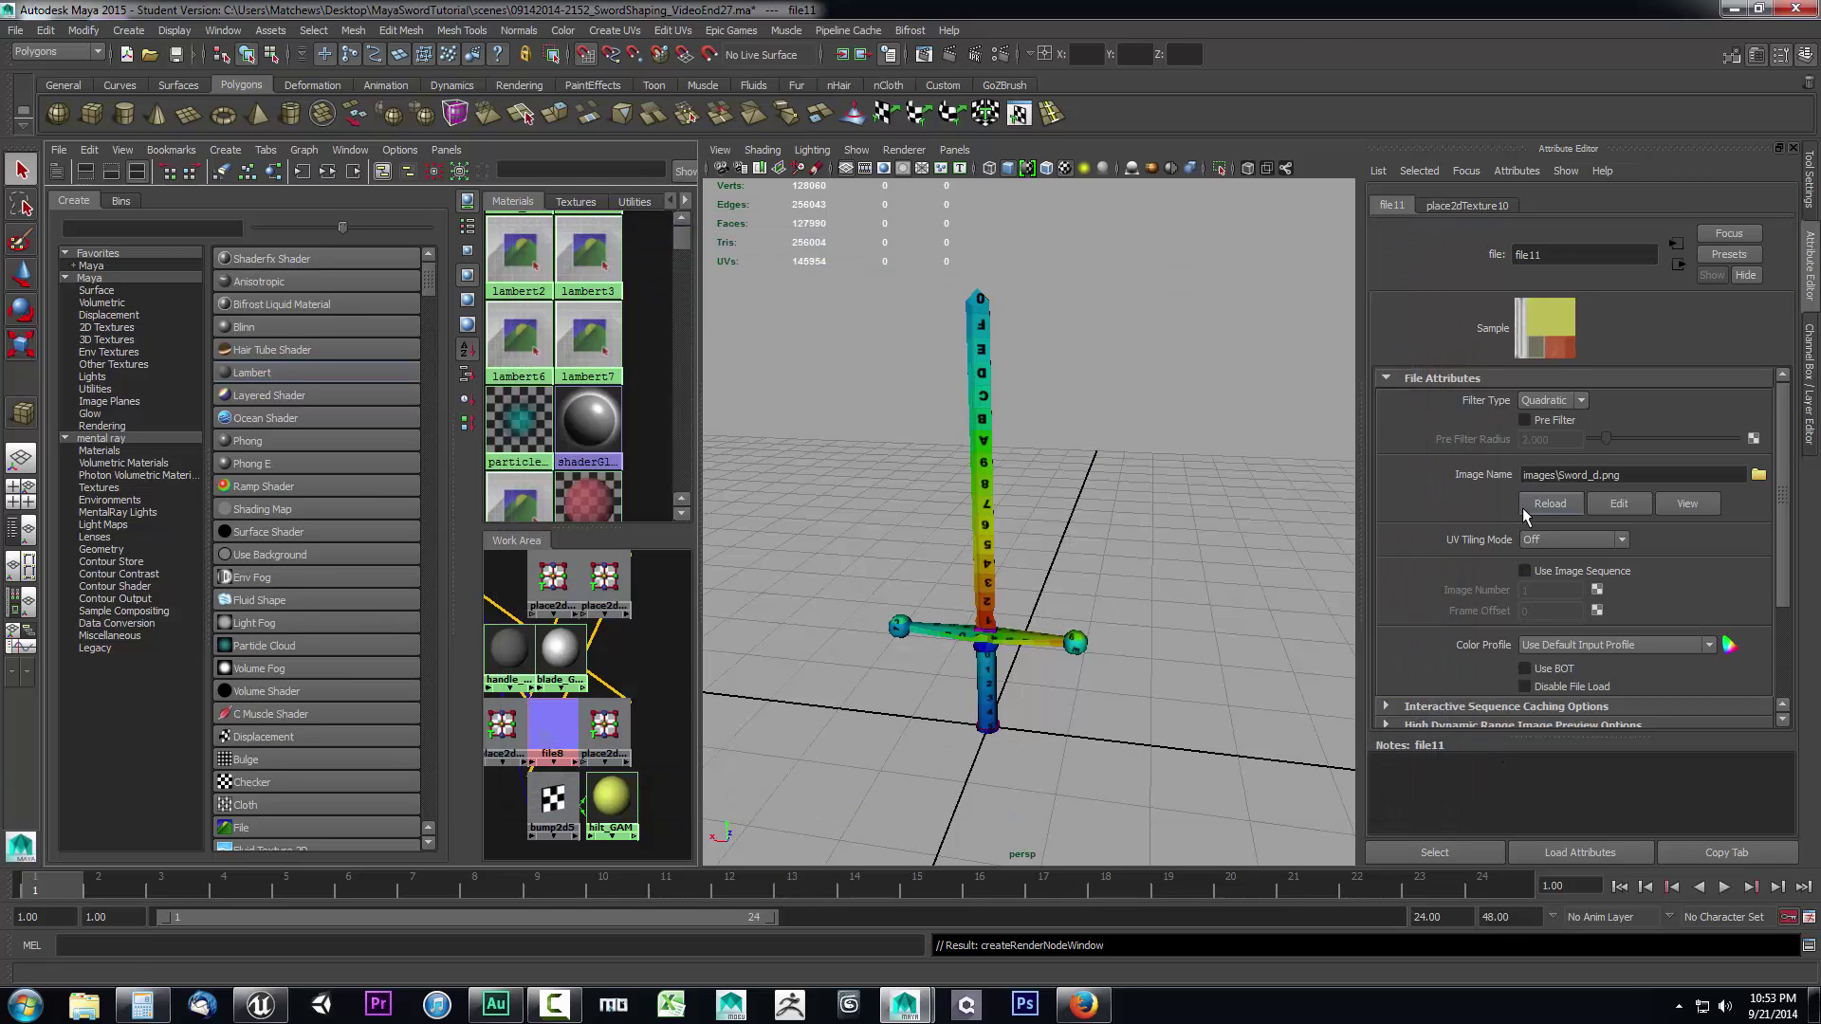
scroll(600, 420, "down", 2)
scroll(600, 420, "up", 2)
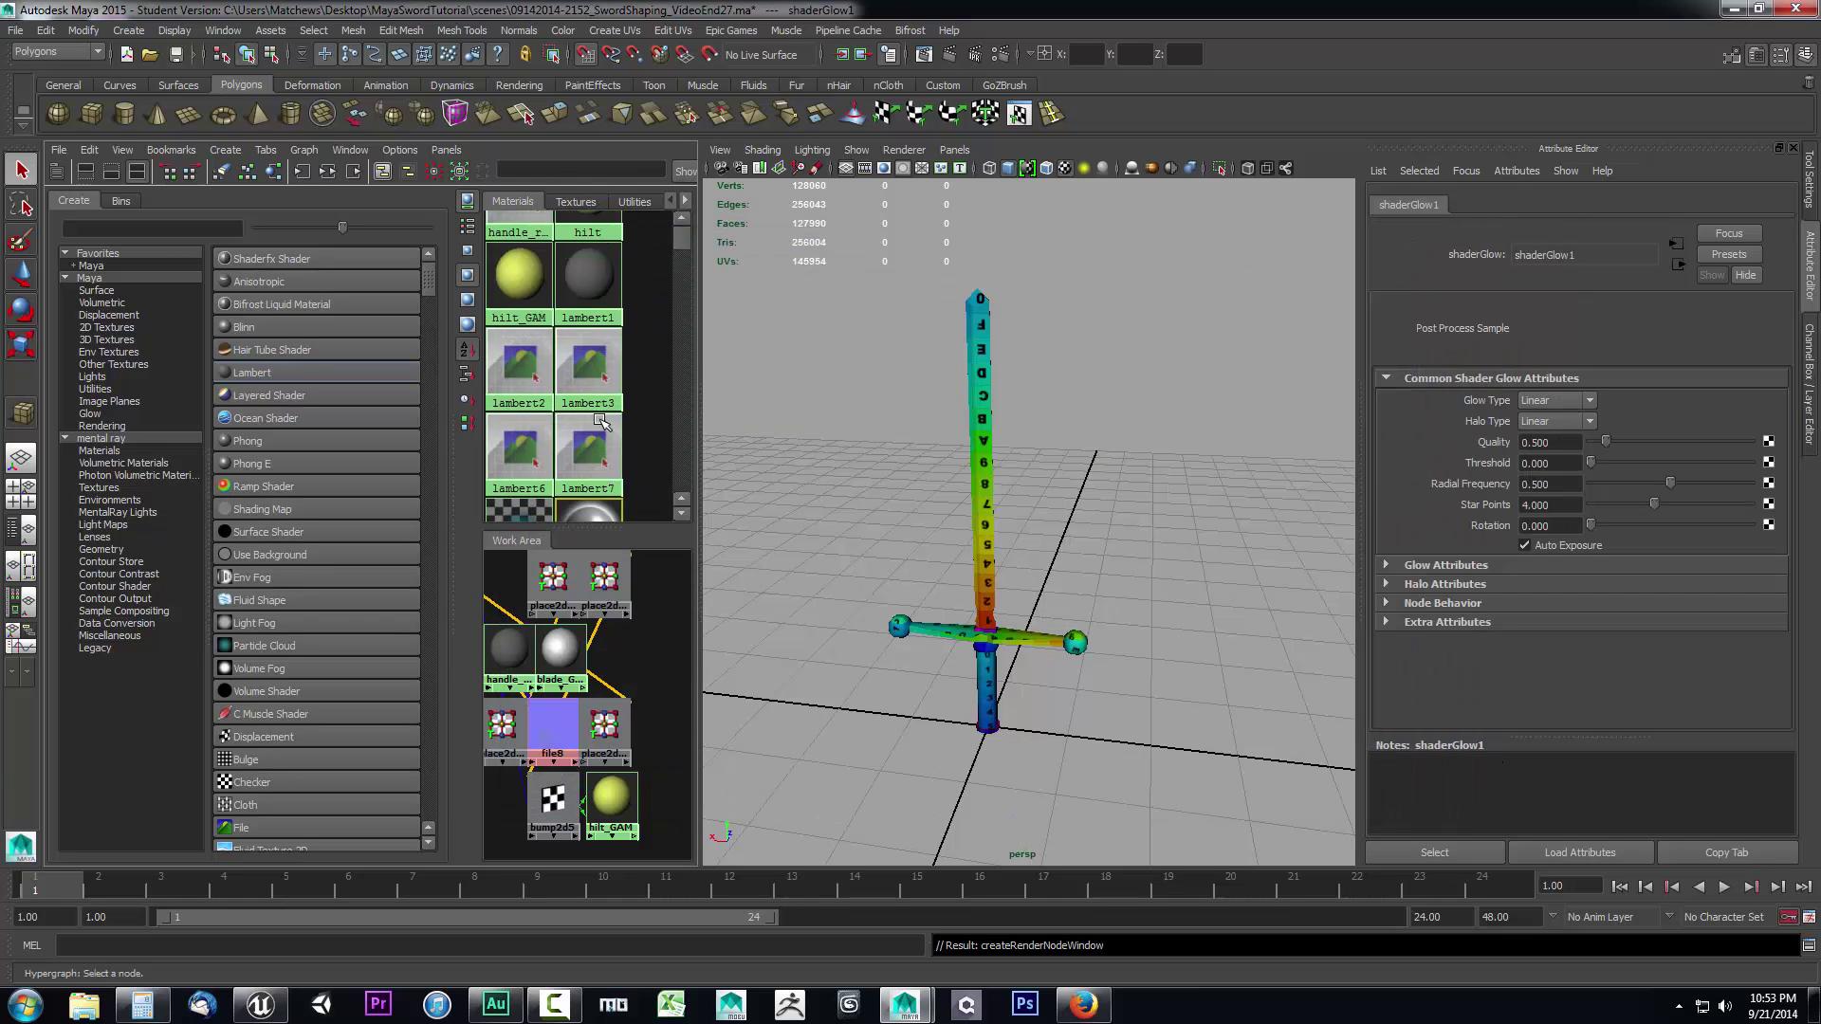
scroll(601, 420, "down", 2)
scroll(600, 420, "up", 4)
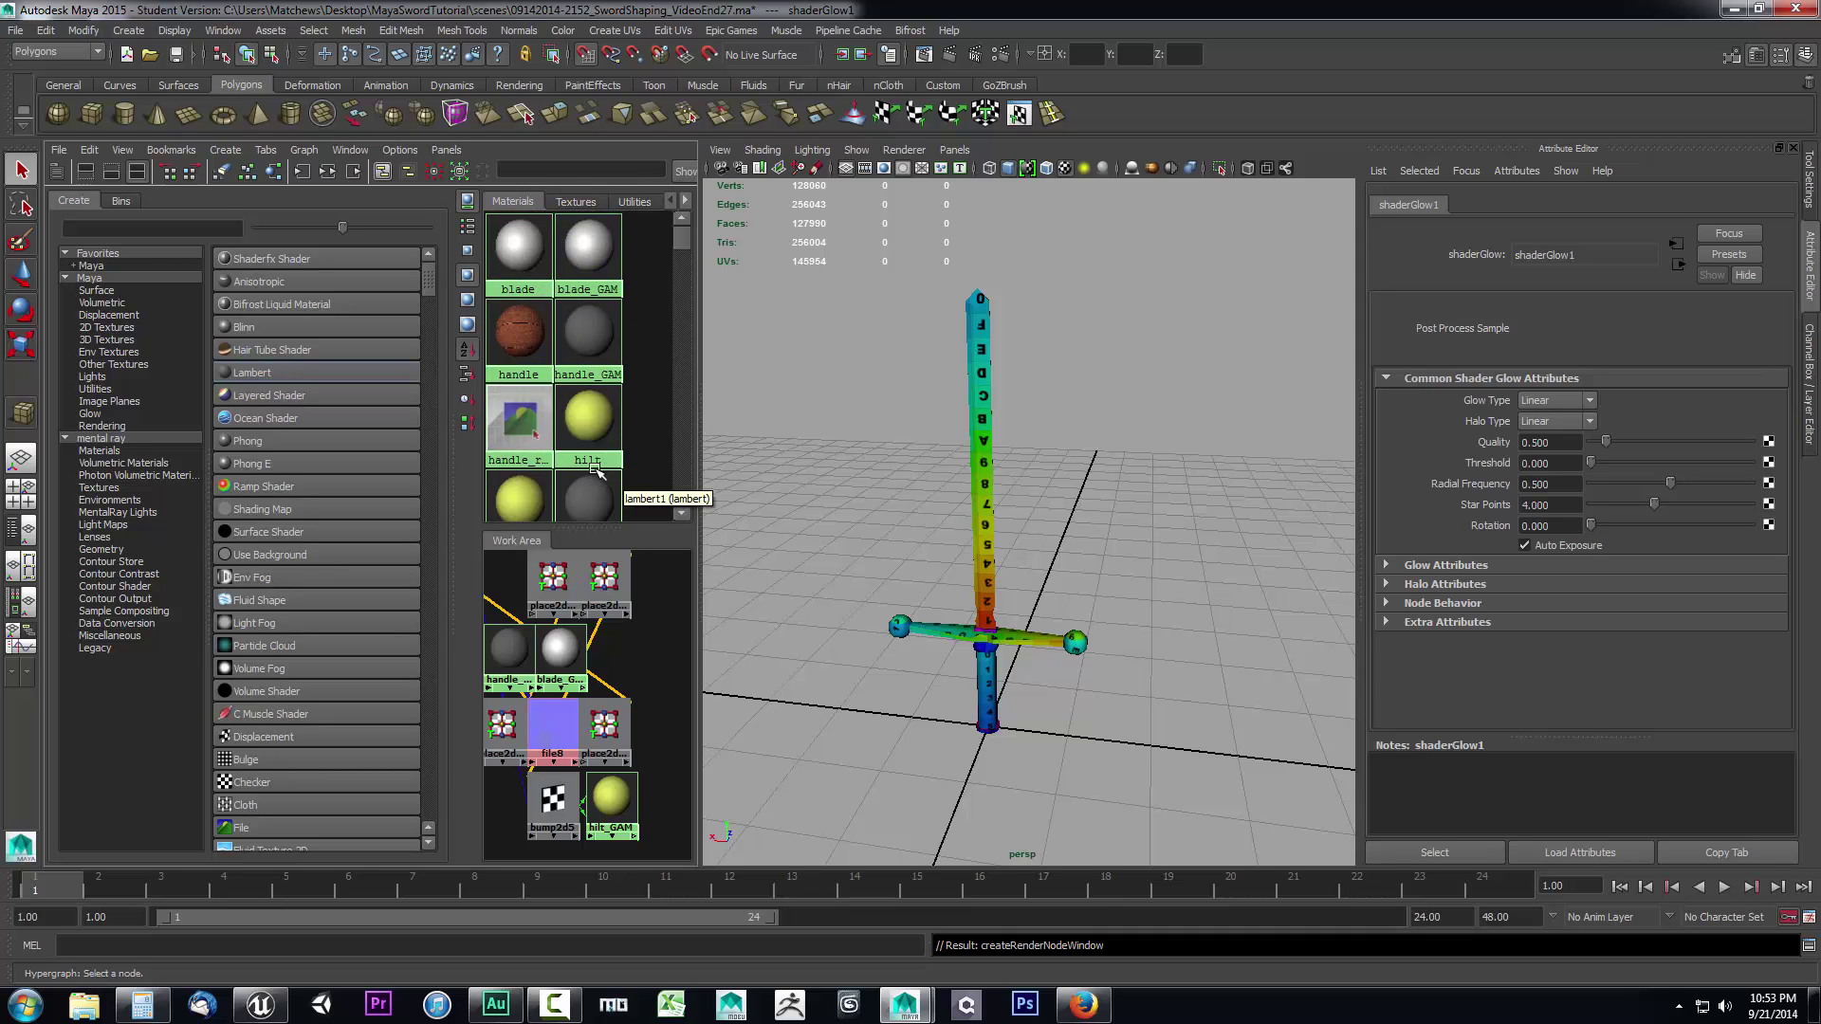
- Connect a File texture loading Sword_n.png to handle_GAM's Bump Mapping as Tangent Space Normals
left_click(583, 363)
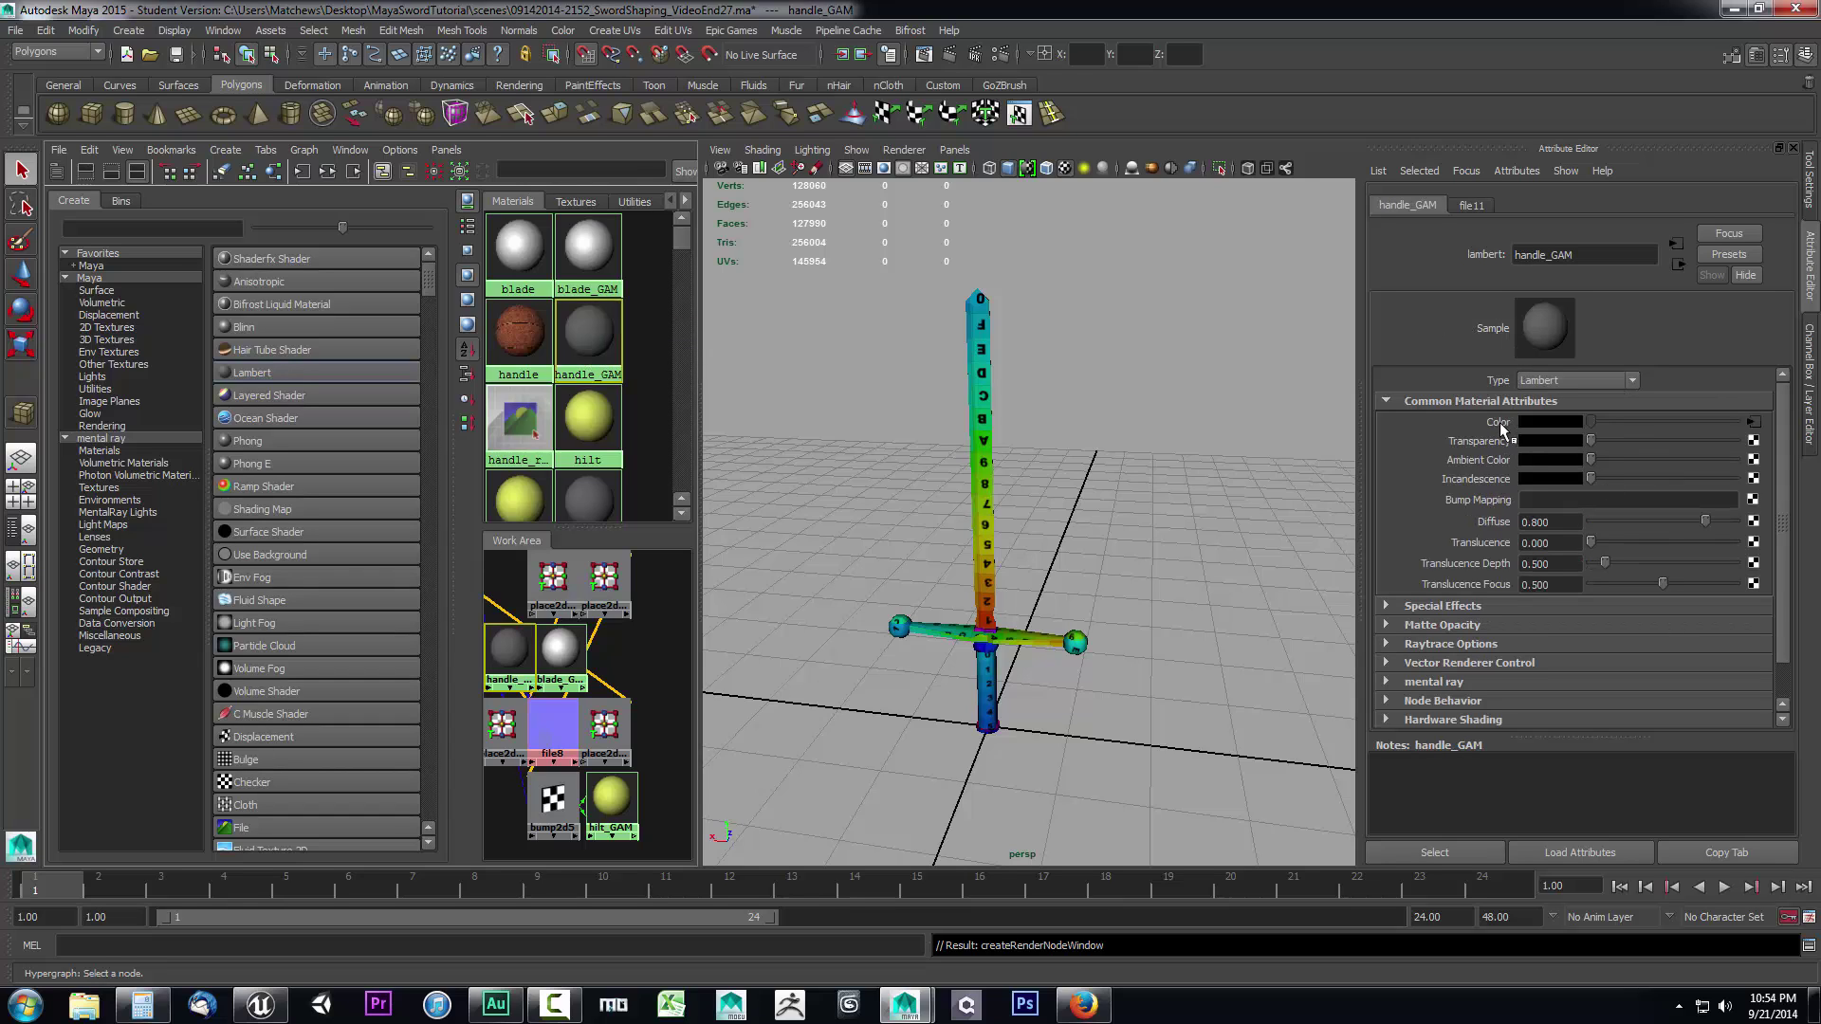
left_click(1753, 500)
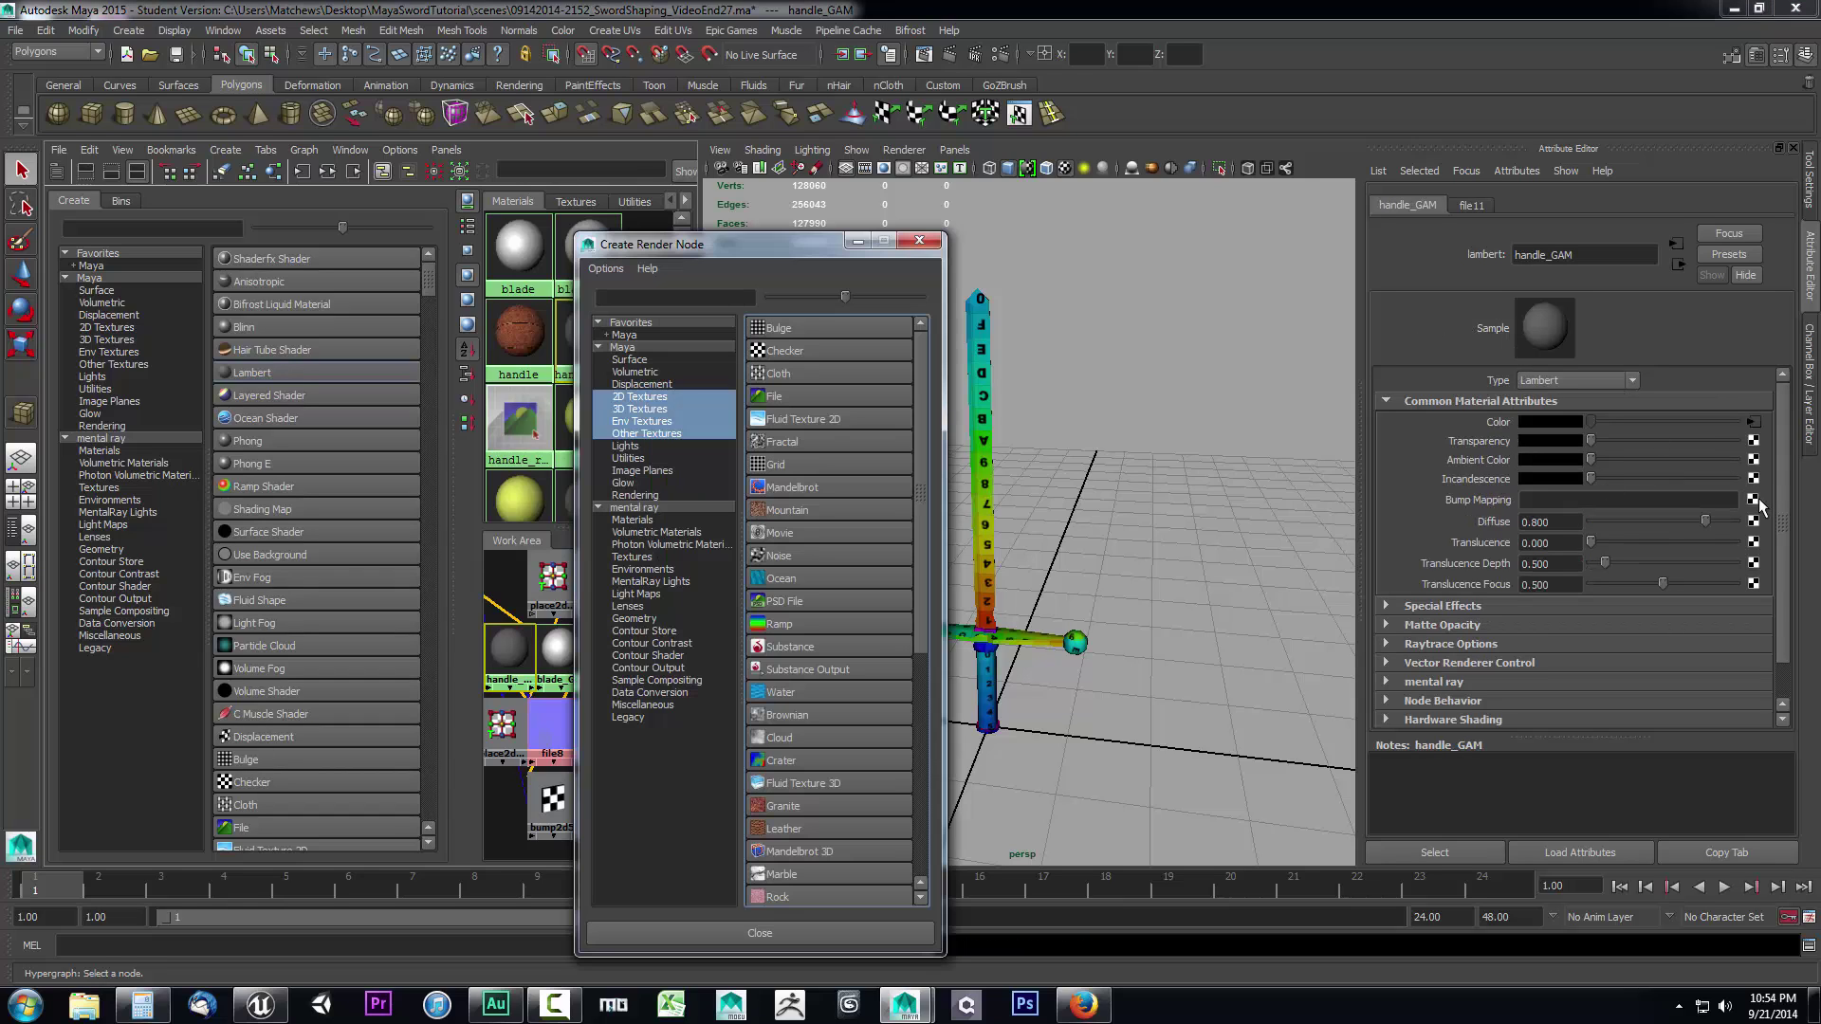
left_click(784, 396)
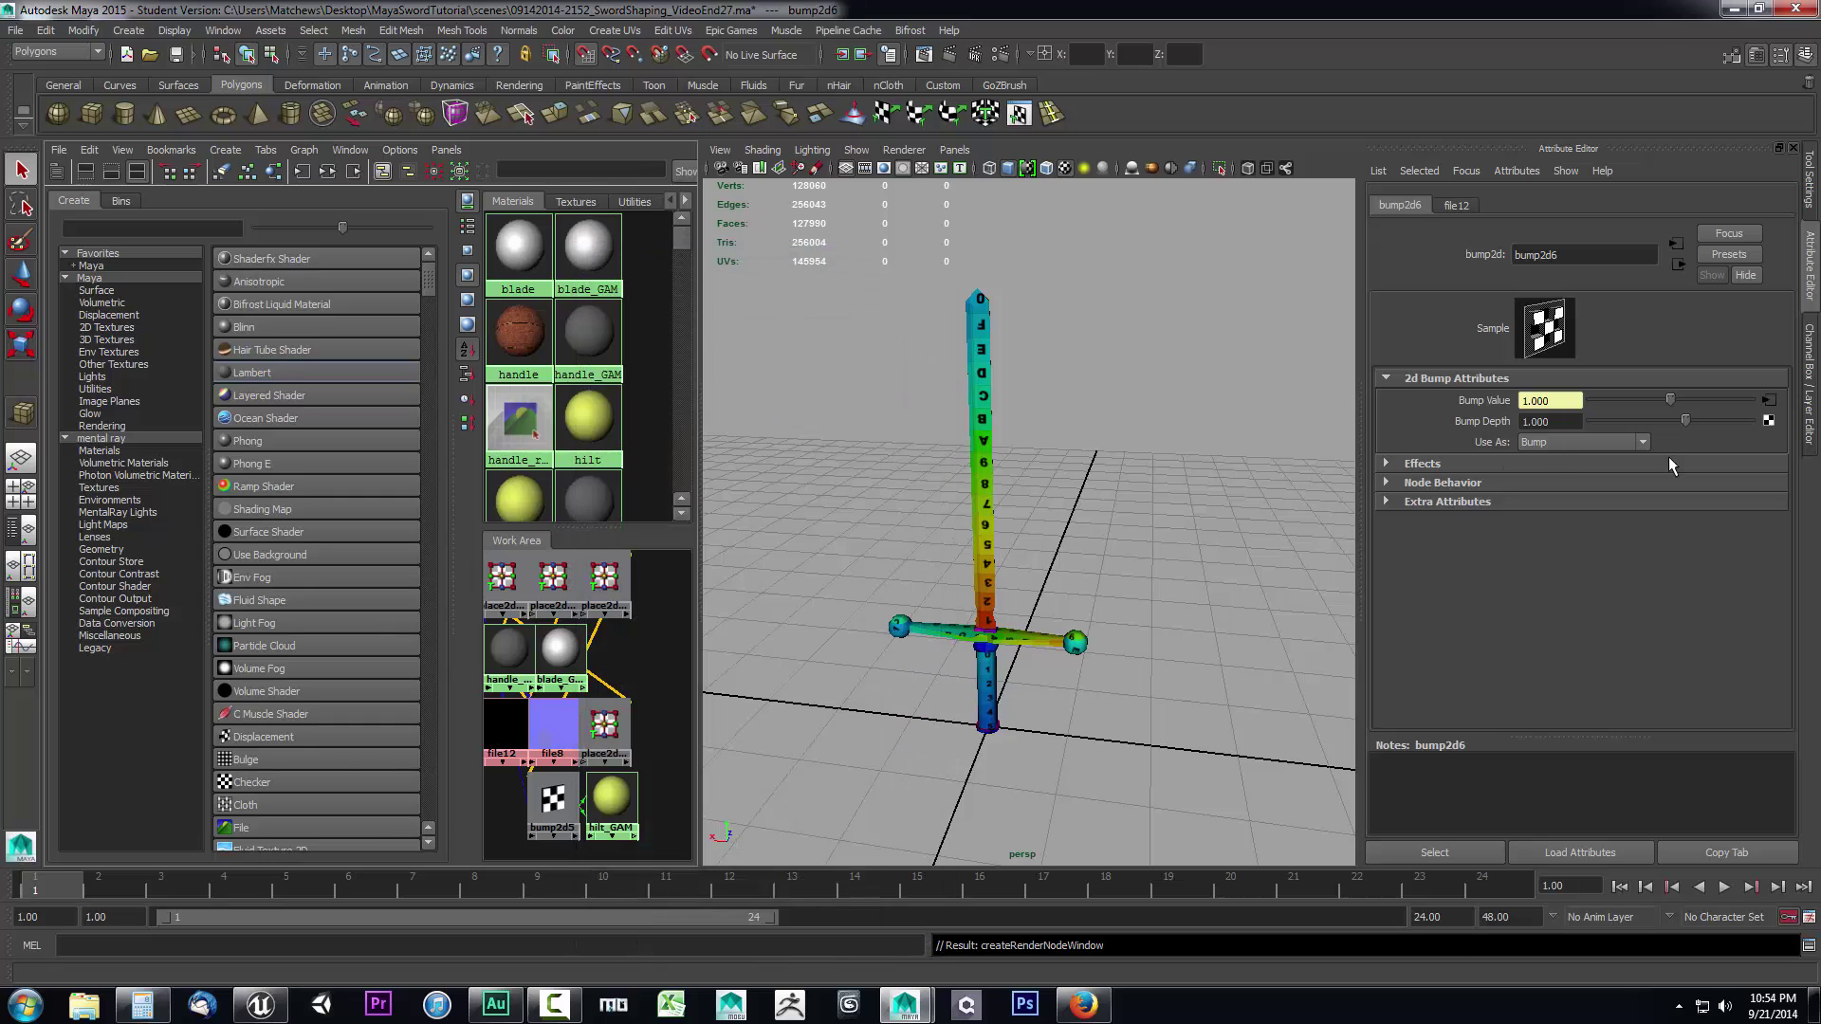
left_click(1572, 443)
left_click(1565, 471)
left_click(1766, 399)
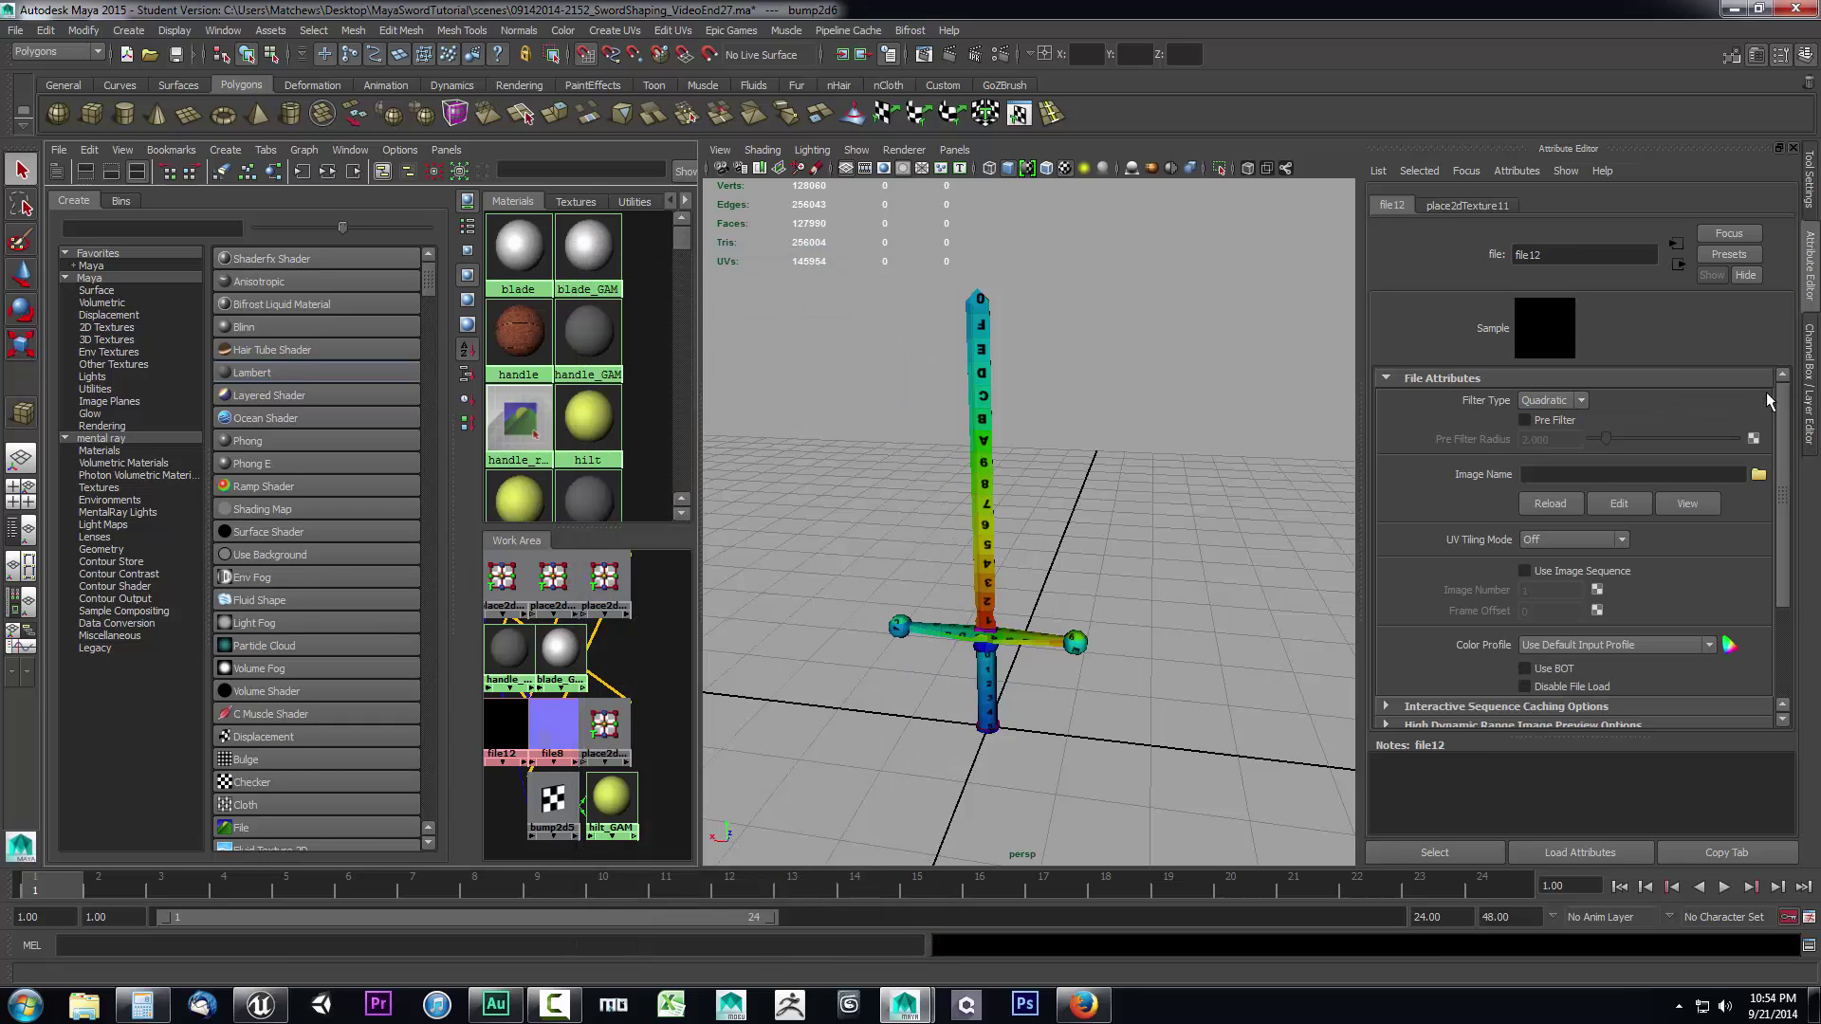
left_click(1758, 474)
left_click(679, 343)
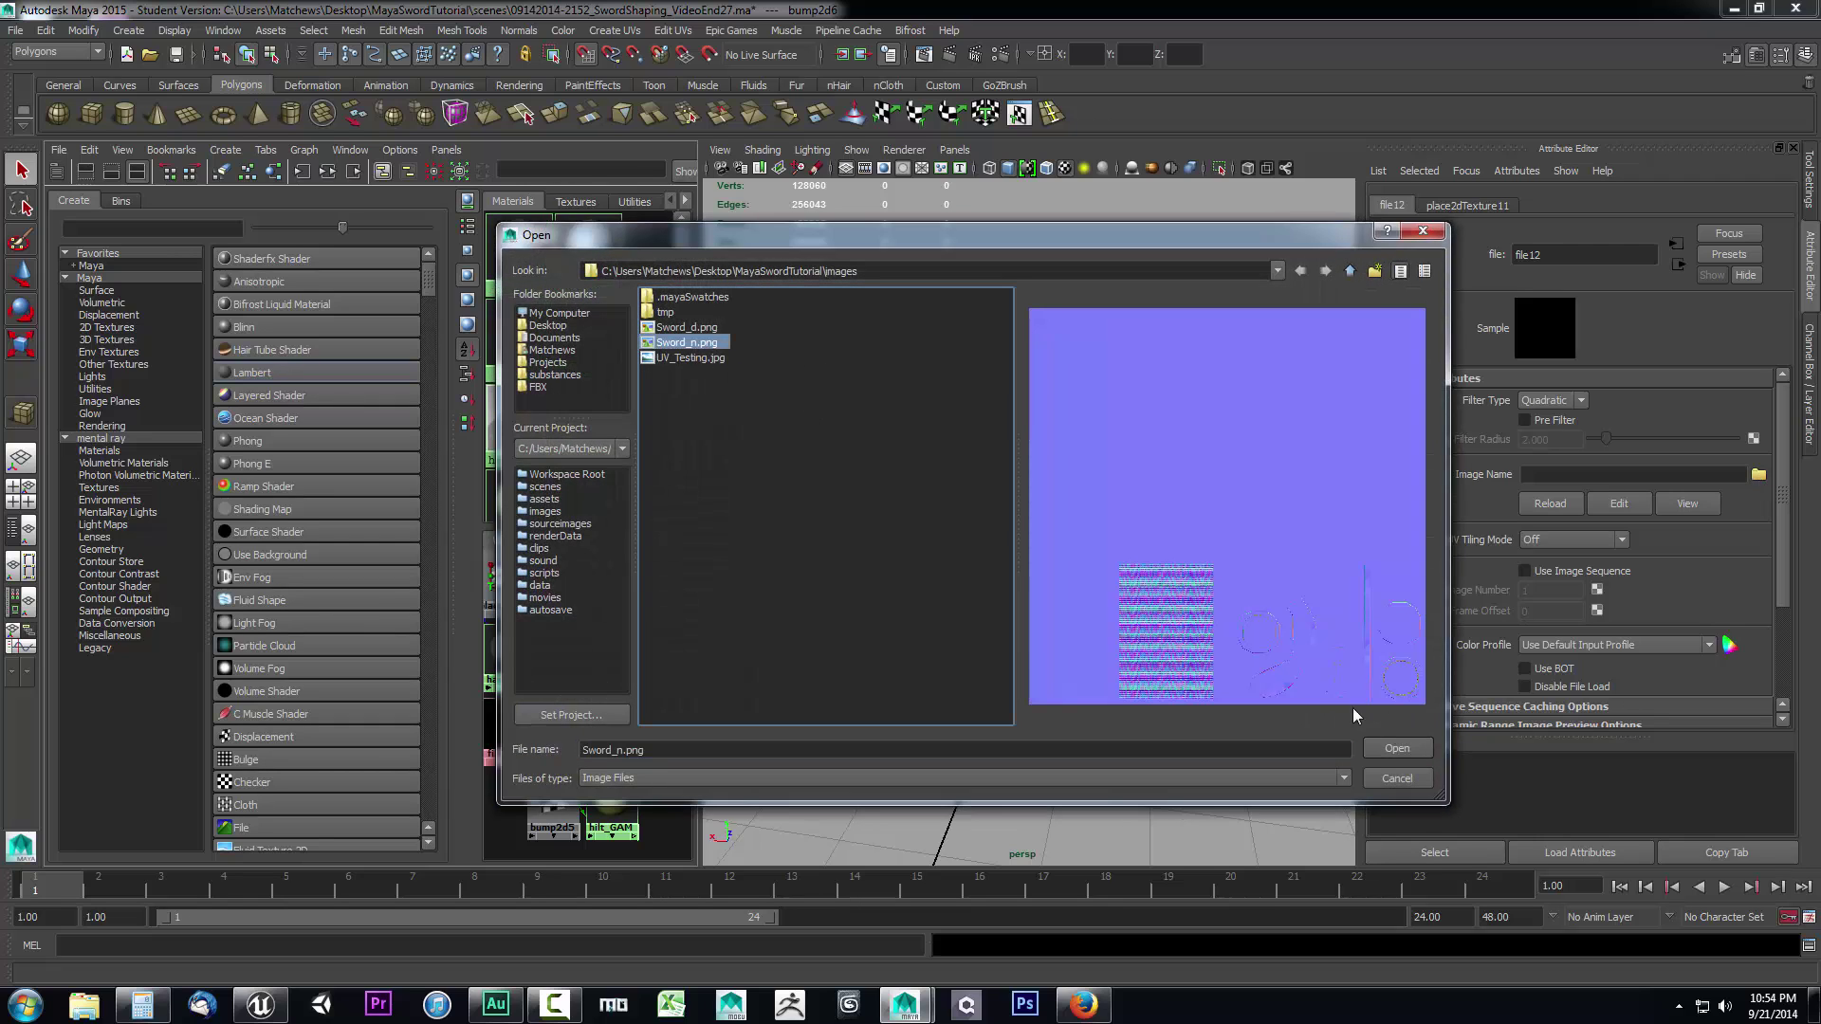
left_click(1398, 750)
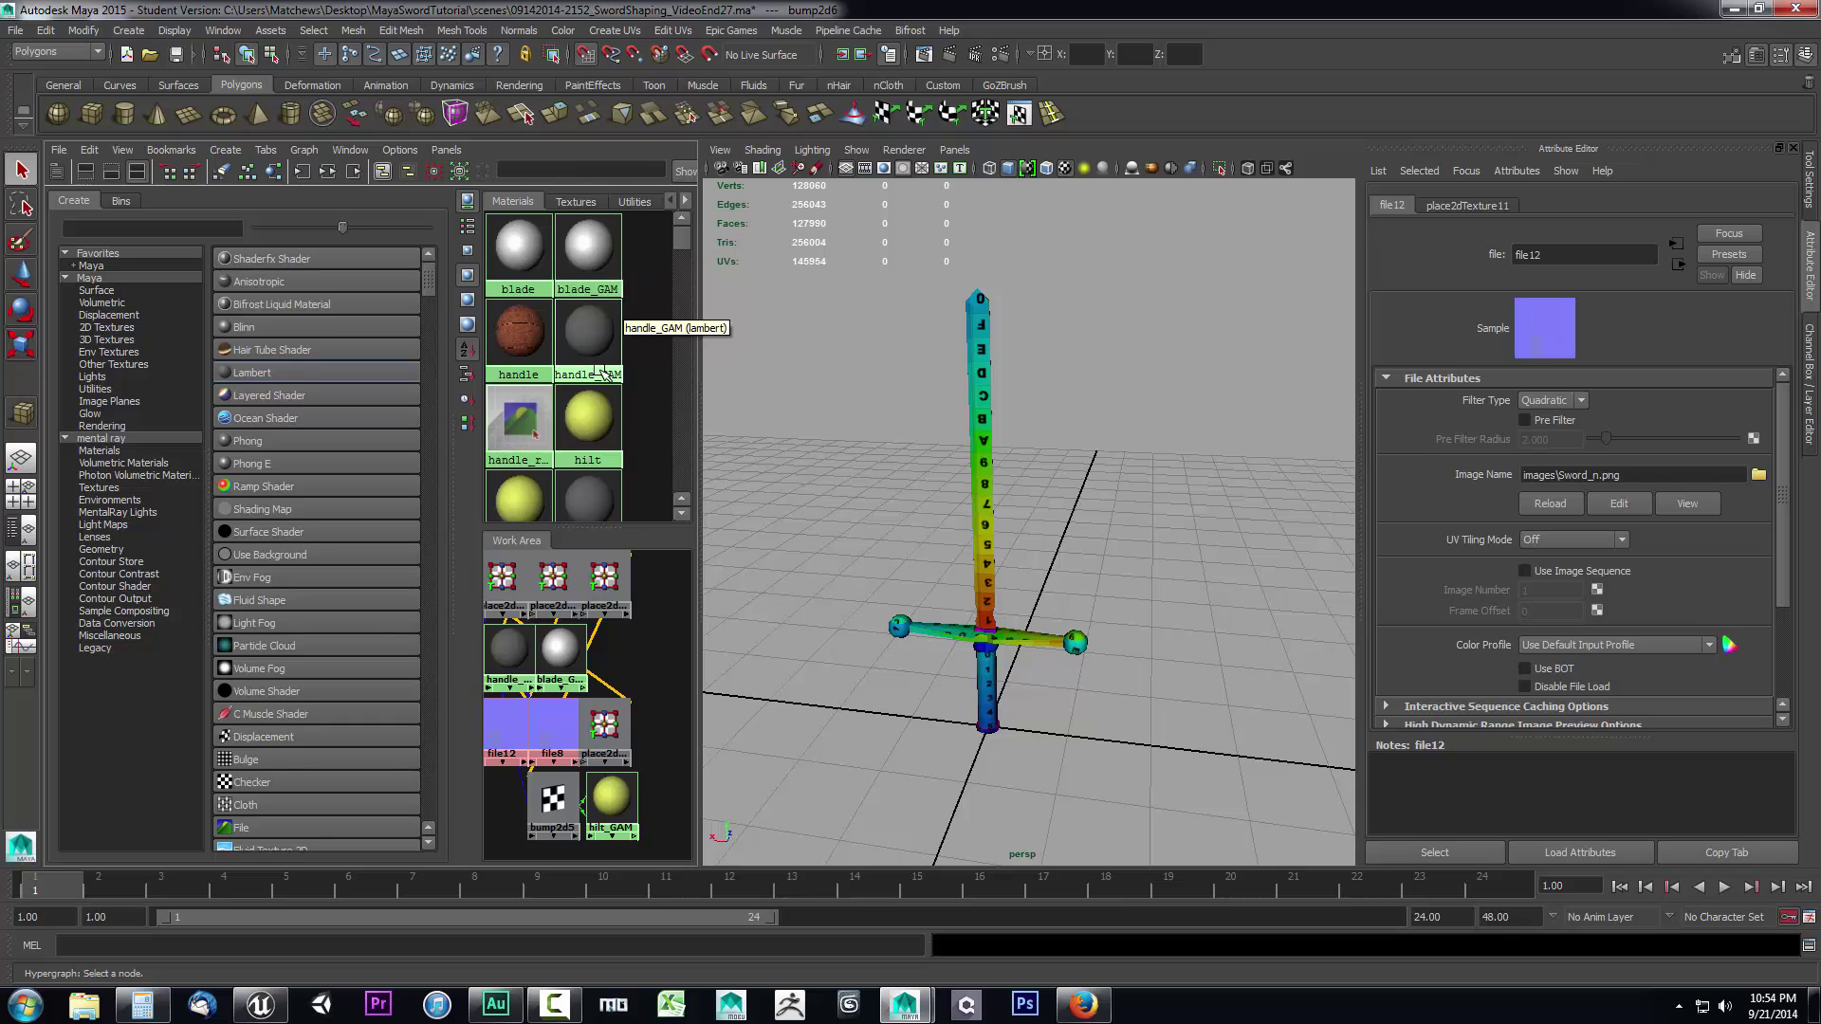
scroll(602, 370, "down", 1)
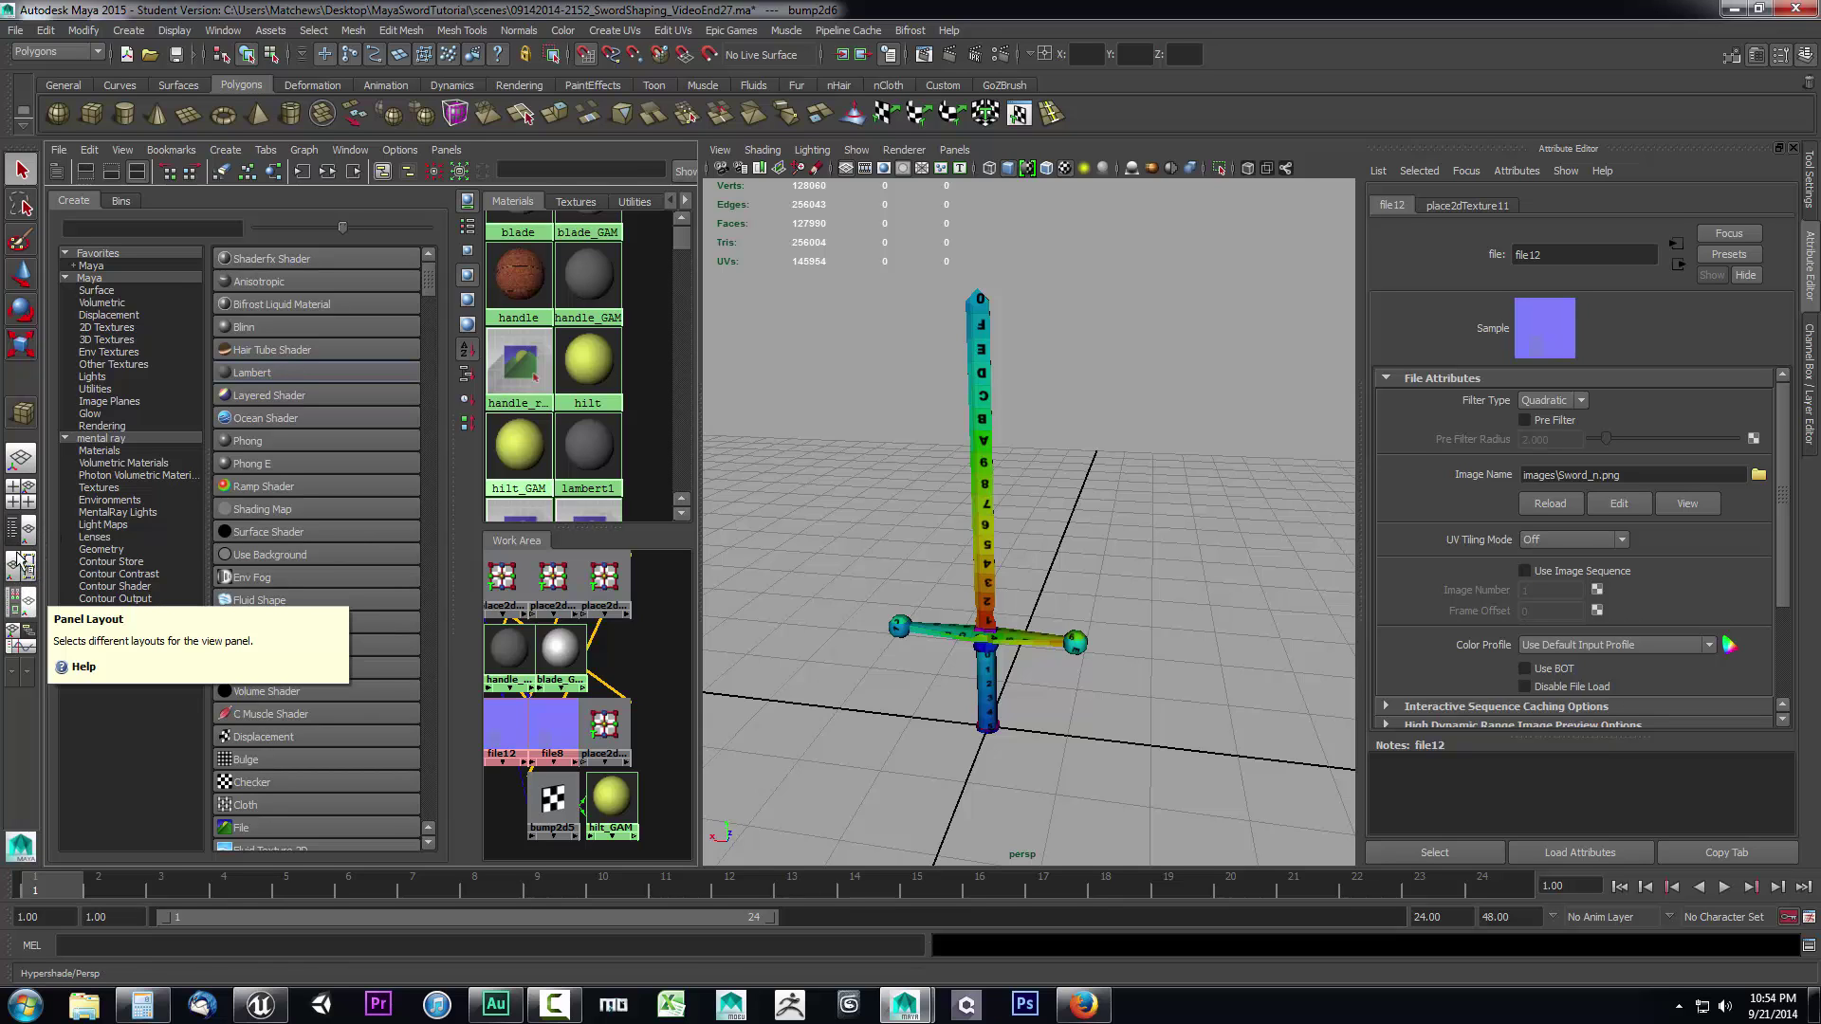
- Maximize the front view with the whole sword framed and show the Channel Box/Layer Editor
left_click(21, 494)
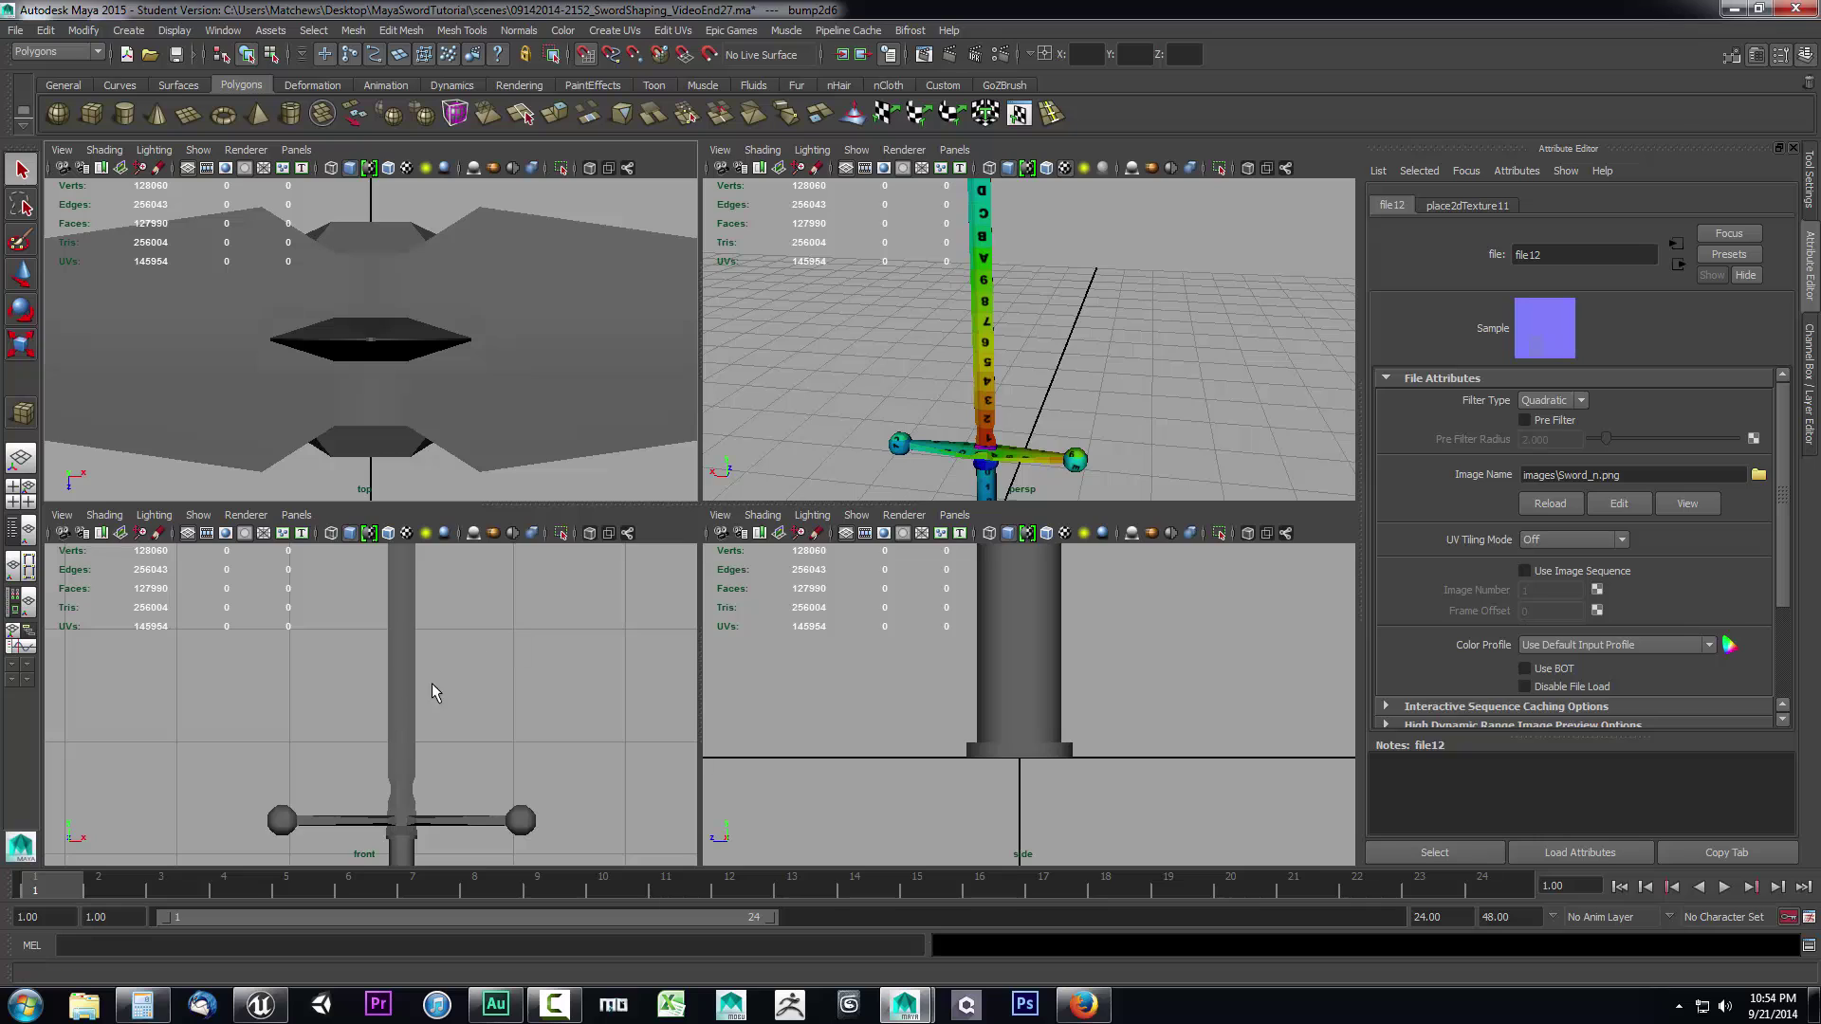
key("space")
scroll(532, 634, "down", 5)
middle_click_drag(804, 427, 767, 488, "alt")
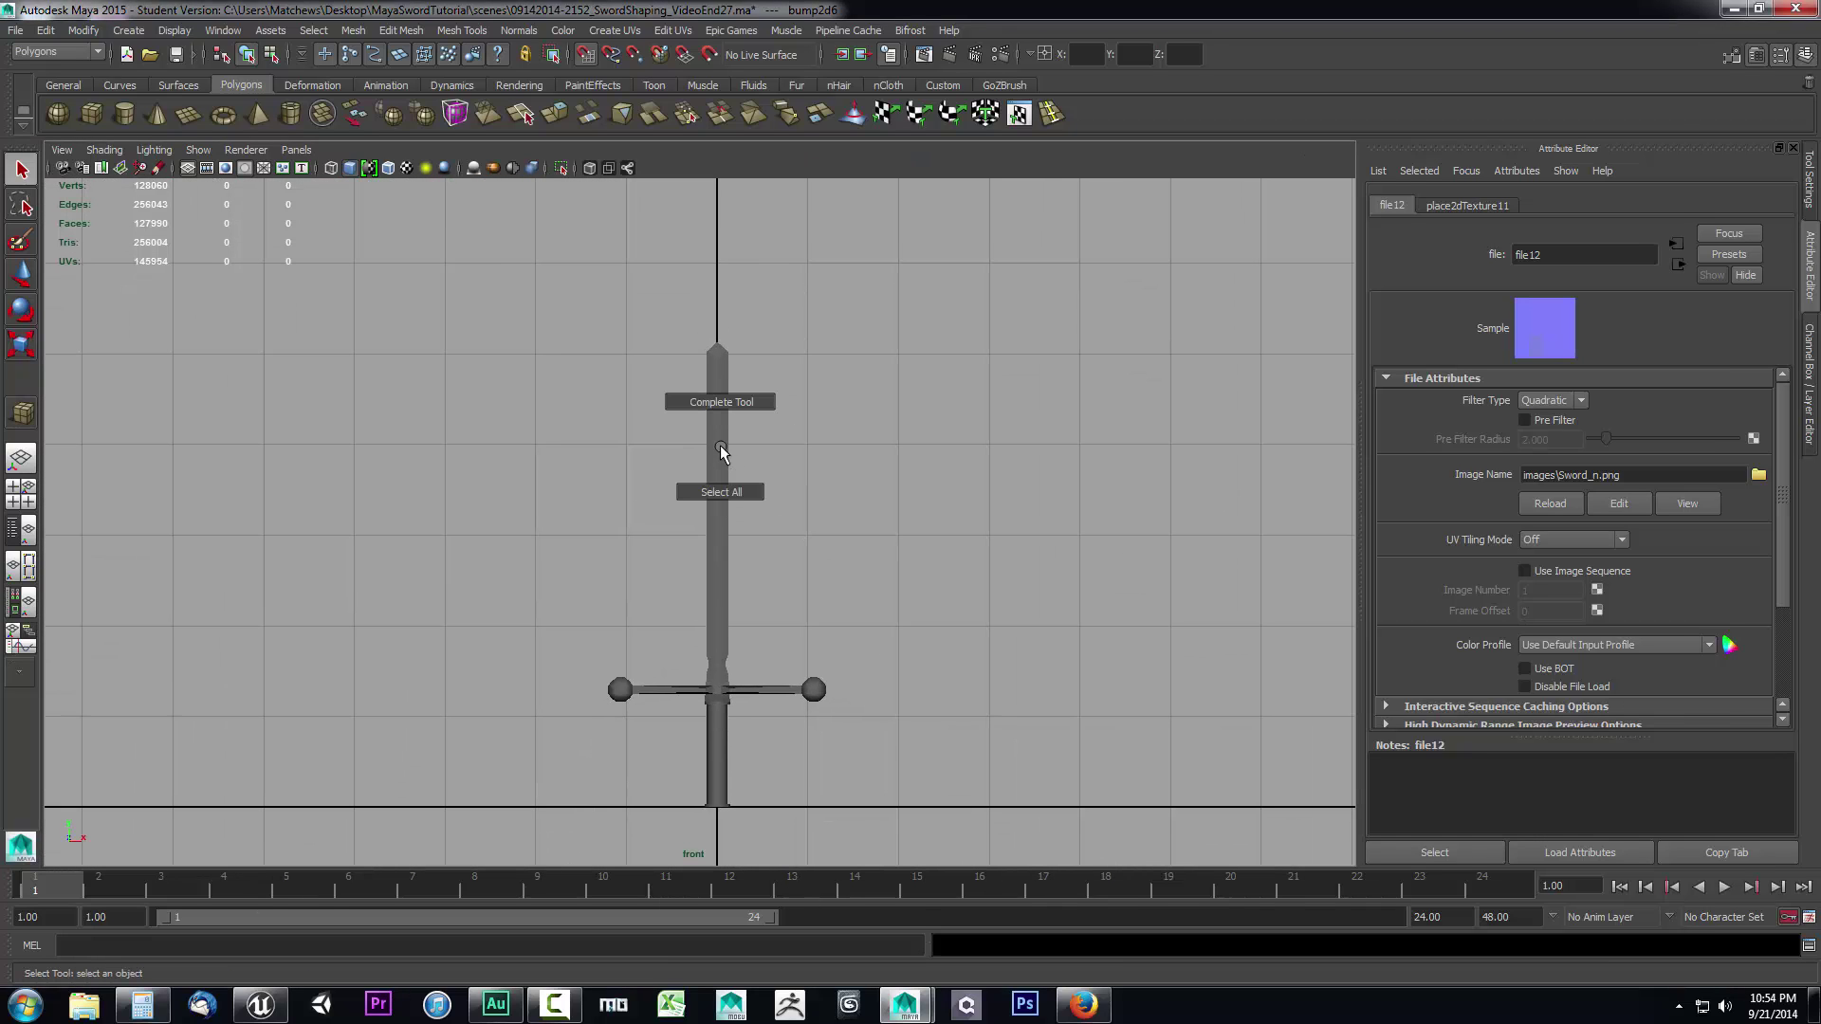
left_click(1813, 384)
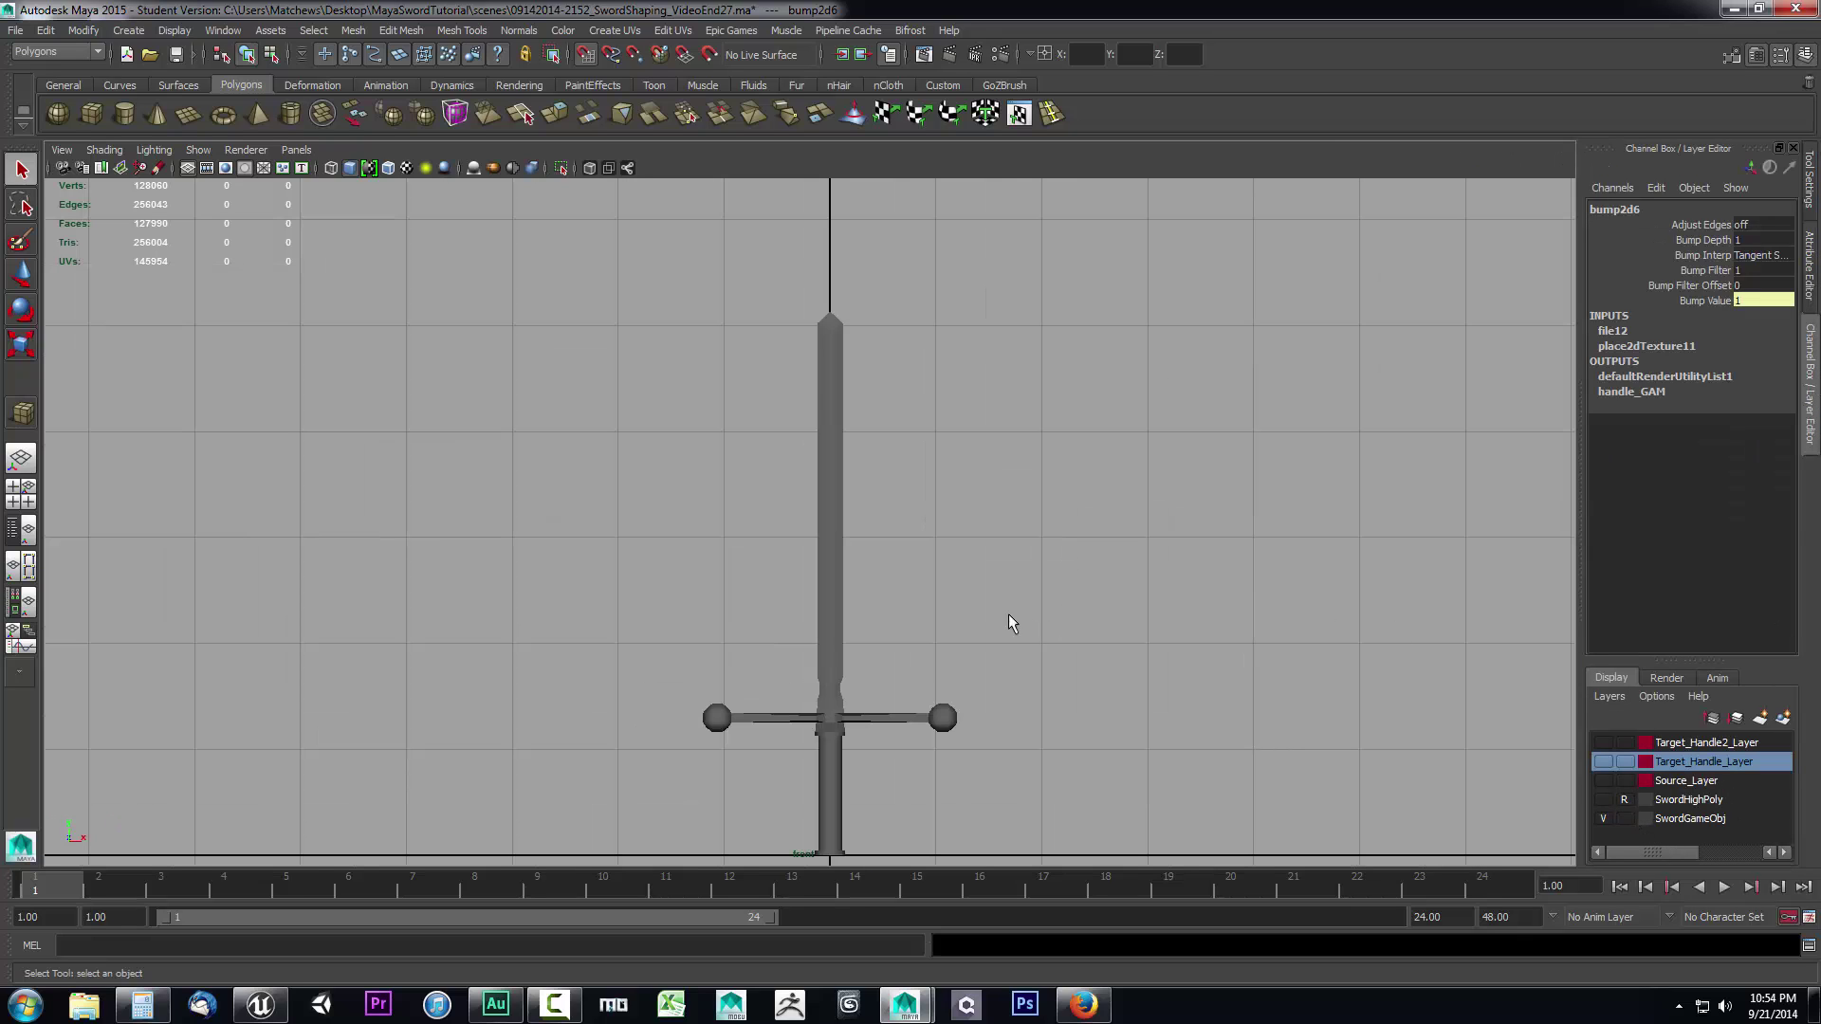
- Marquee-select all the sword's faces in the front view, then return to the Hypershade/Persp layout
middle_click_drag(903, 587, 869, 539, "alt")
right_click_drag(793, 451, 795, 491)
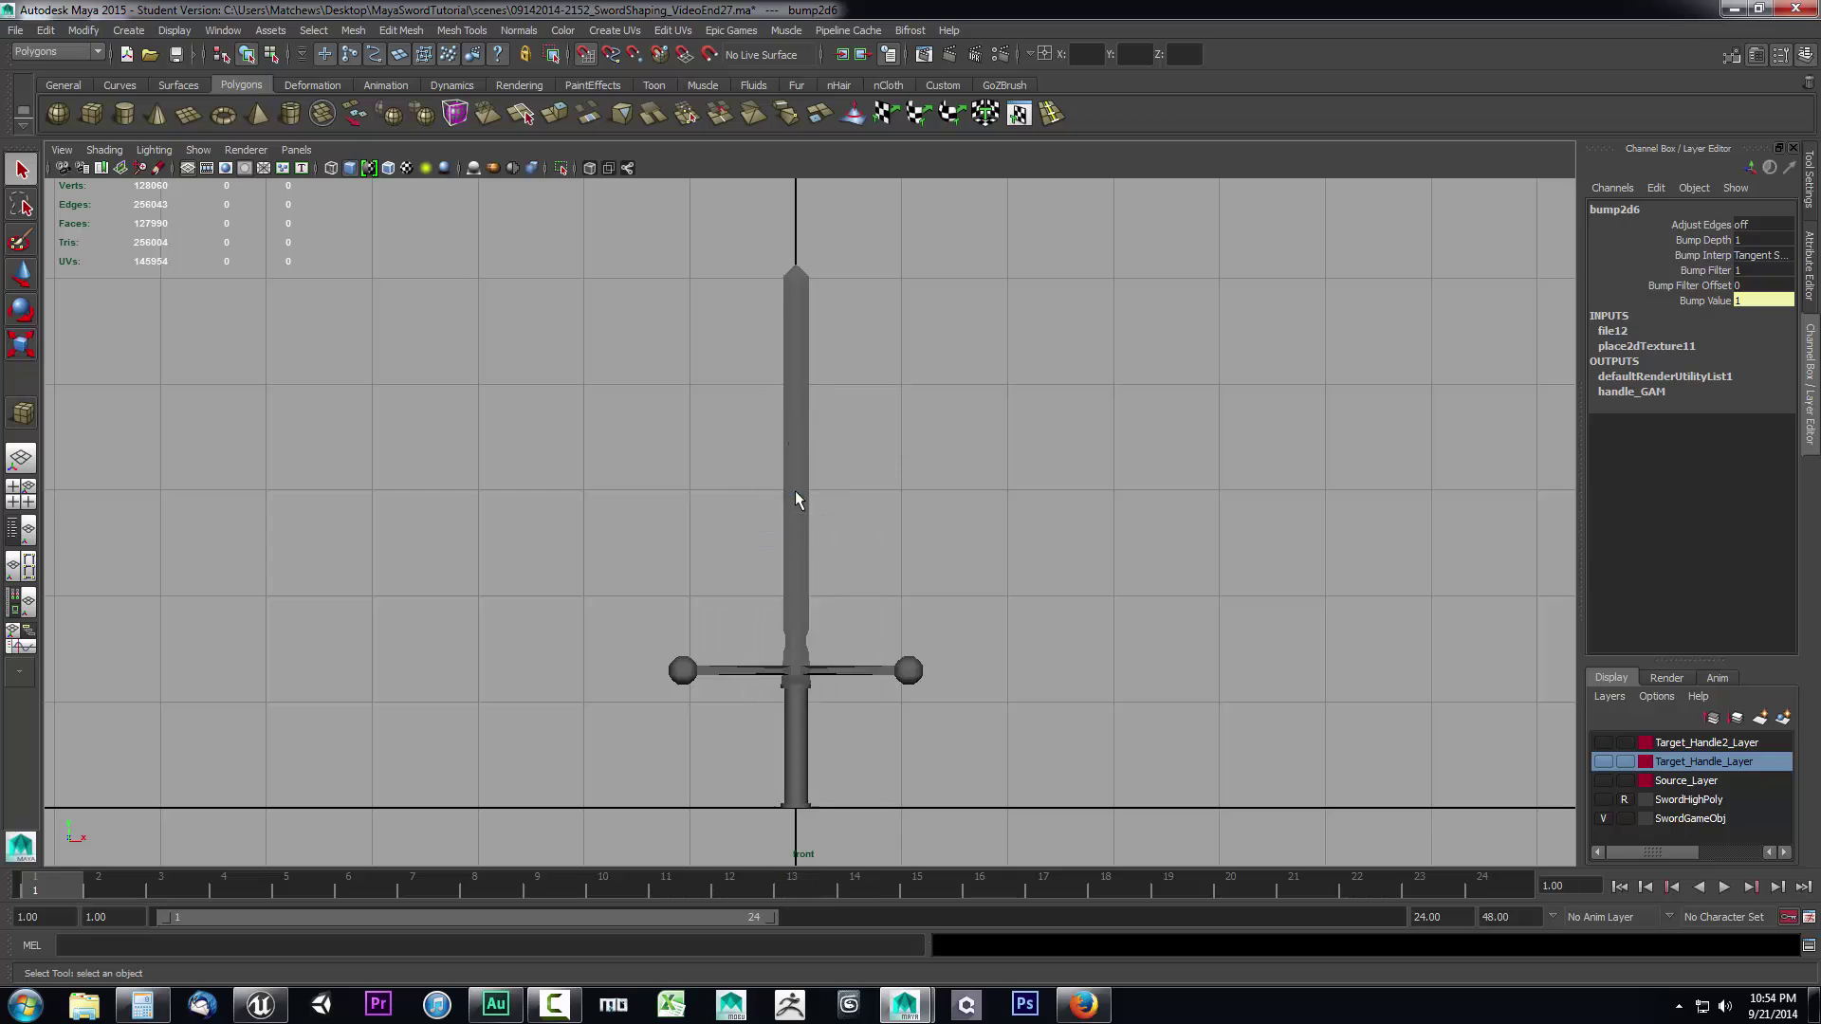
left_click_drag(737, 235, 847, 662)
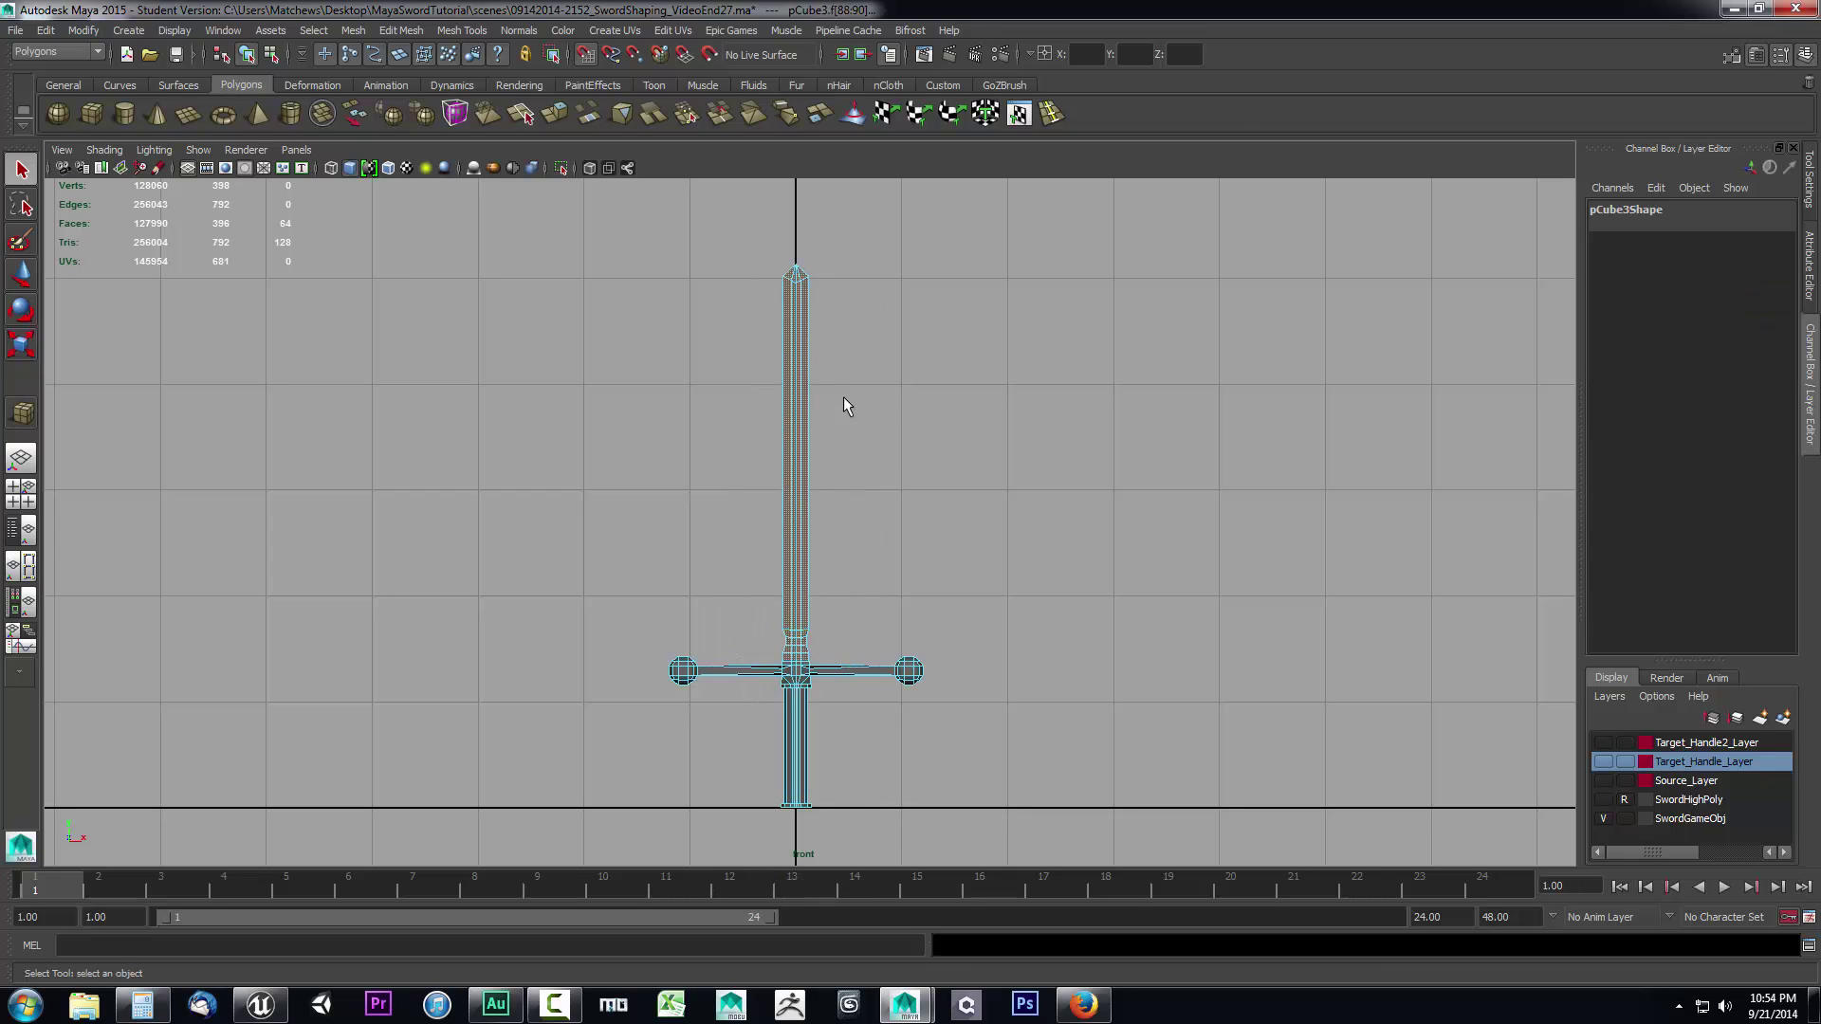
left_click(20, 602)
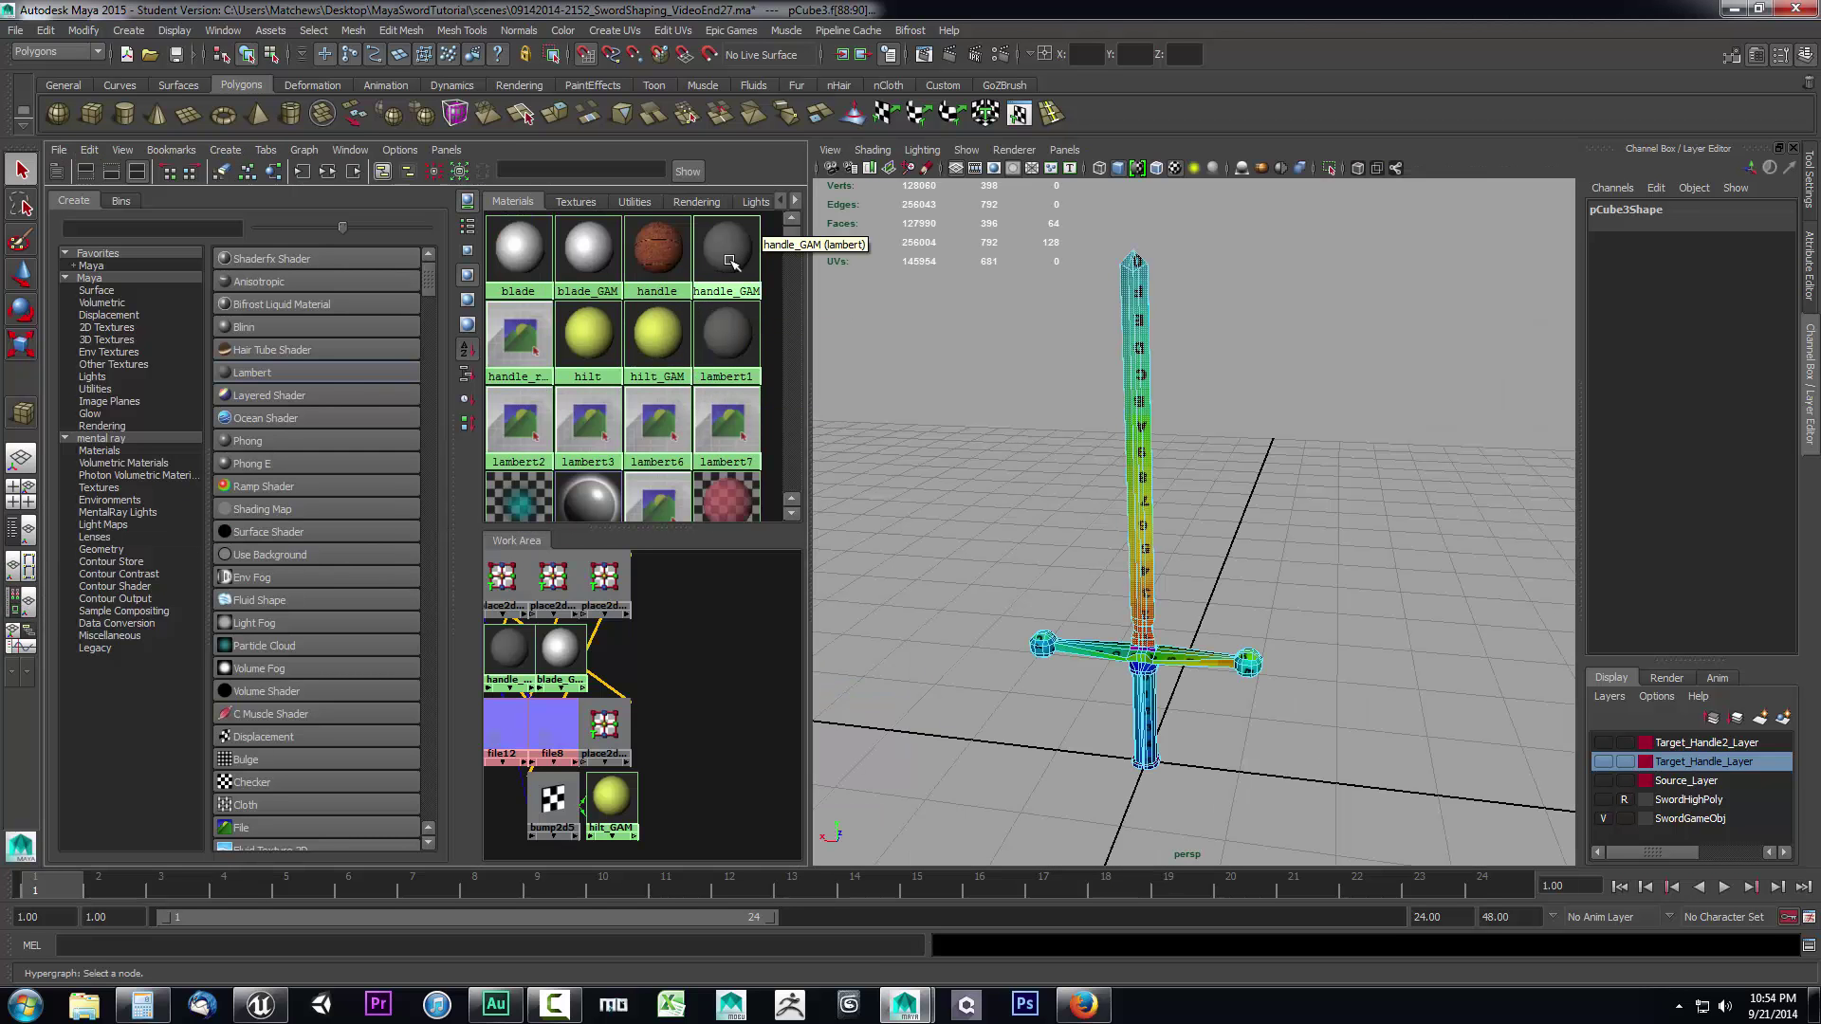
- Assign the blade_GAM material to the selected blade faces
right_click(593, 252)
left_click(593, 210)
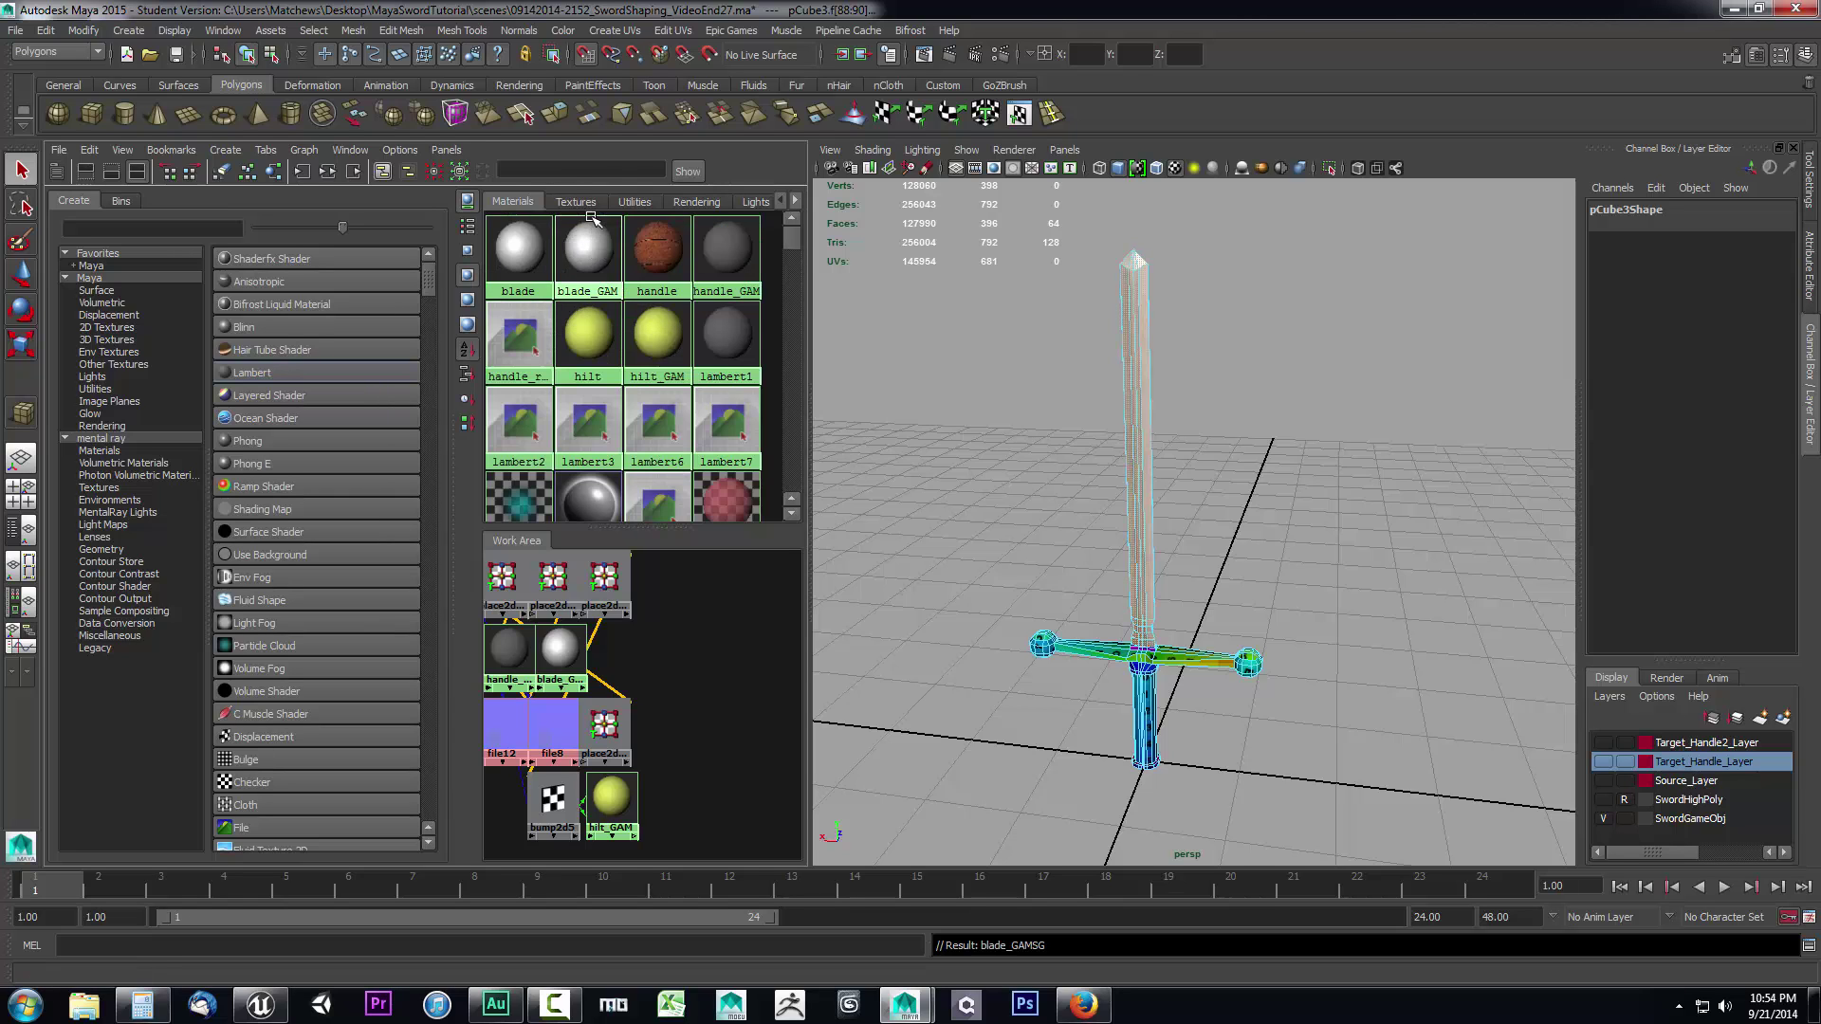
left_click_drag(1252, 546, 1428, 543, "alt")
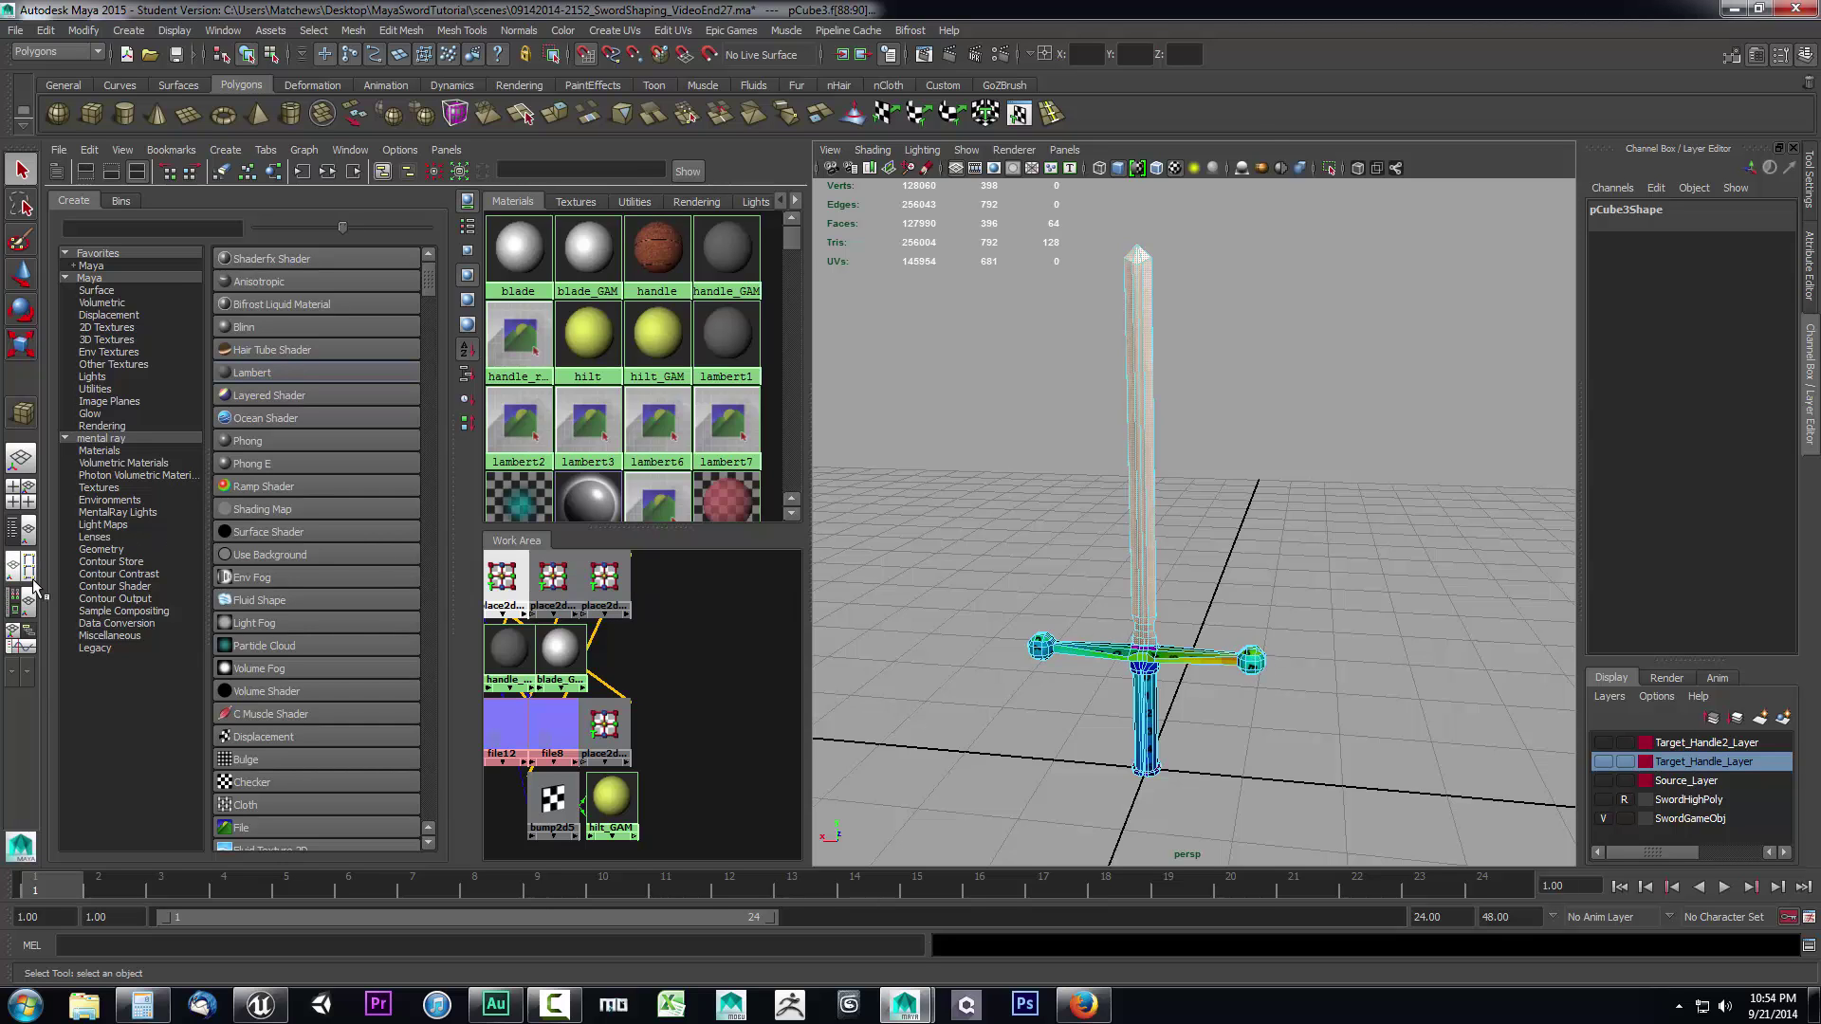
- Open the Persp/UV Texture Editor layout and select the sword's faces across the UV shells
left_click(25, 572)
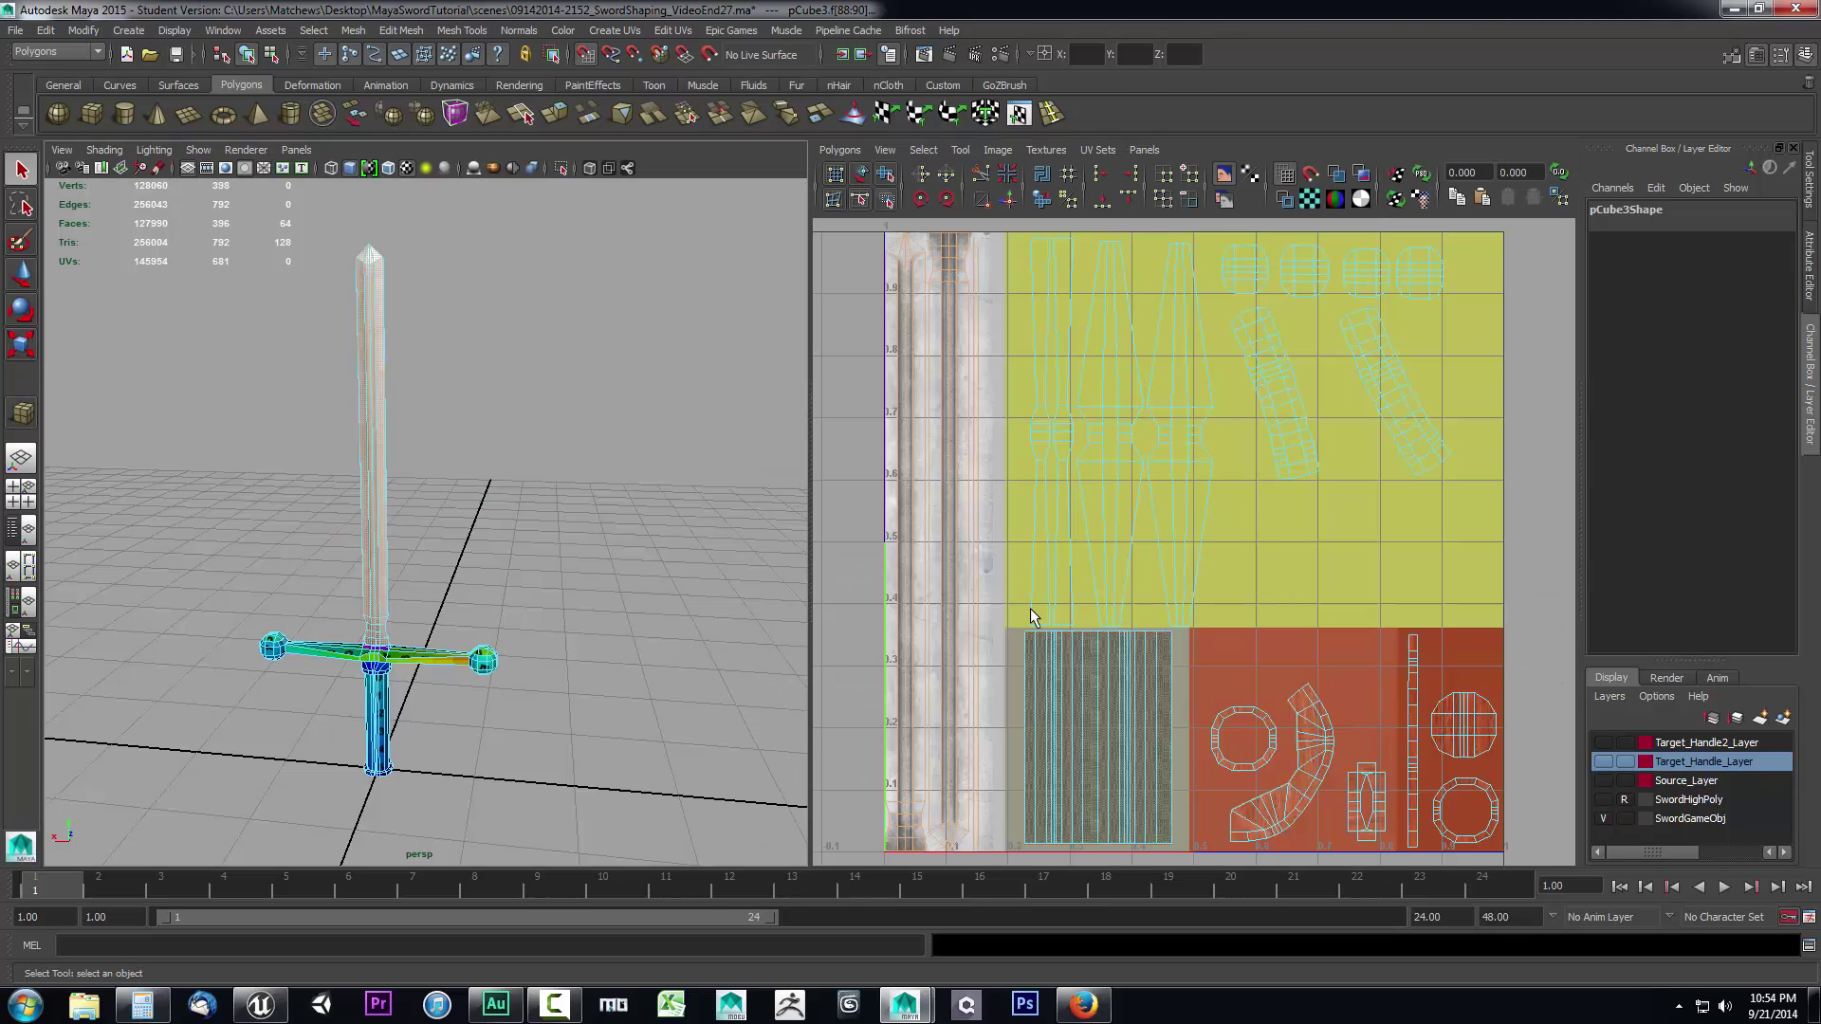
right_click_drag(1130, 584, 1063, 382)
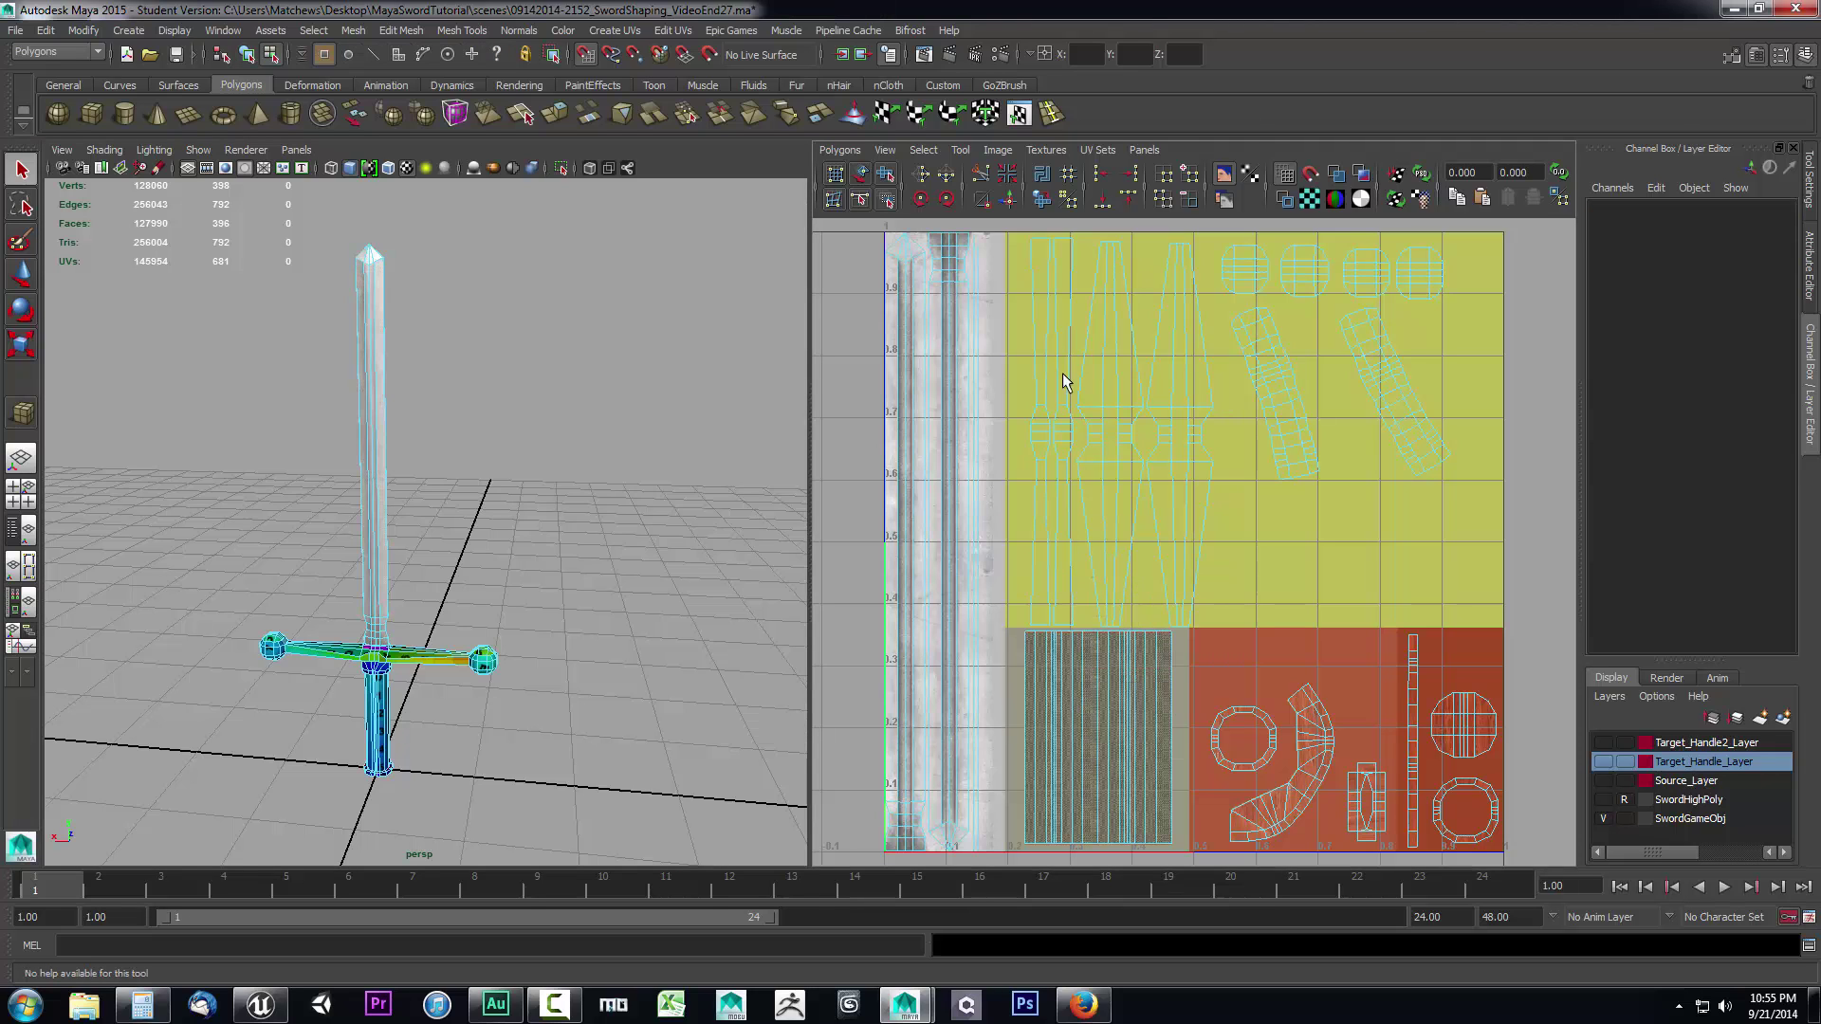
left_click_drag(1064, 273, 1504, 546)
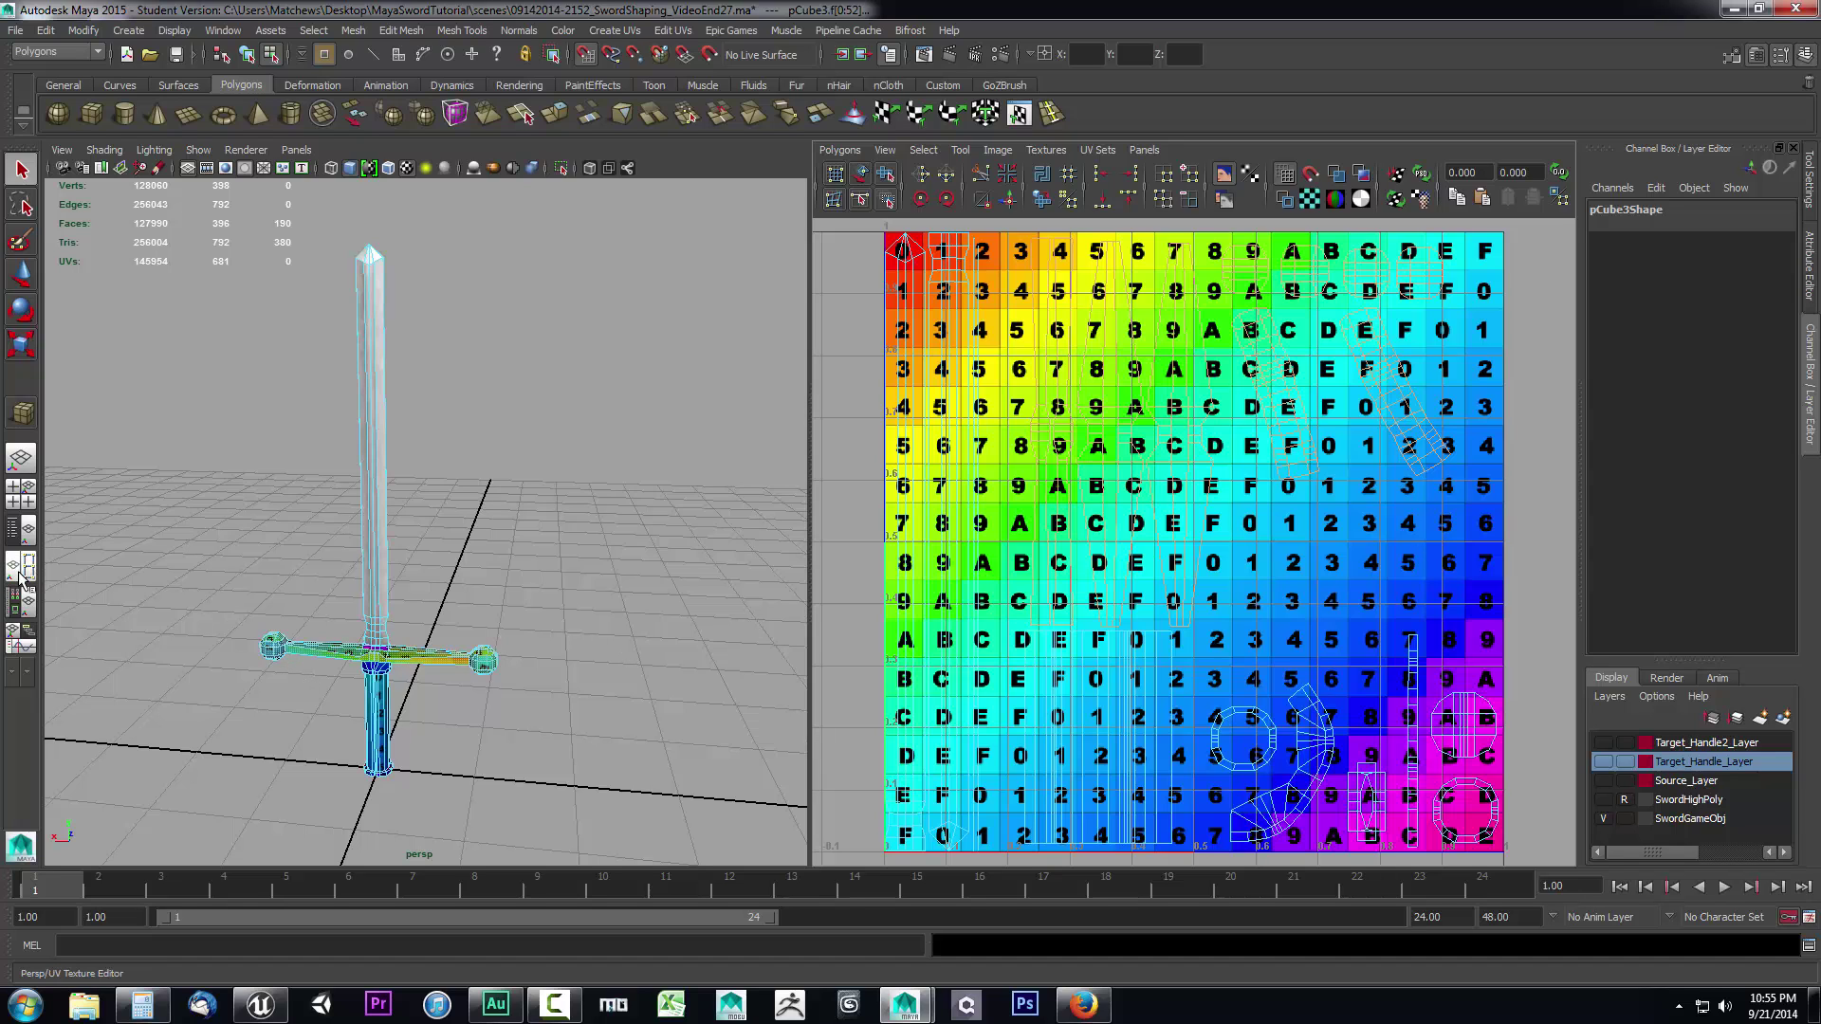
- Assign the yellow hilt_GAM material to the selected crossguard in the Hypershade/Persp layout
left_click(21, 604)
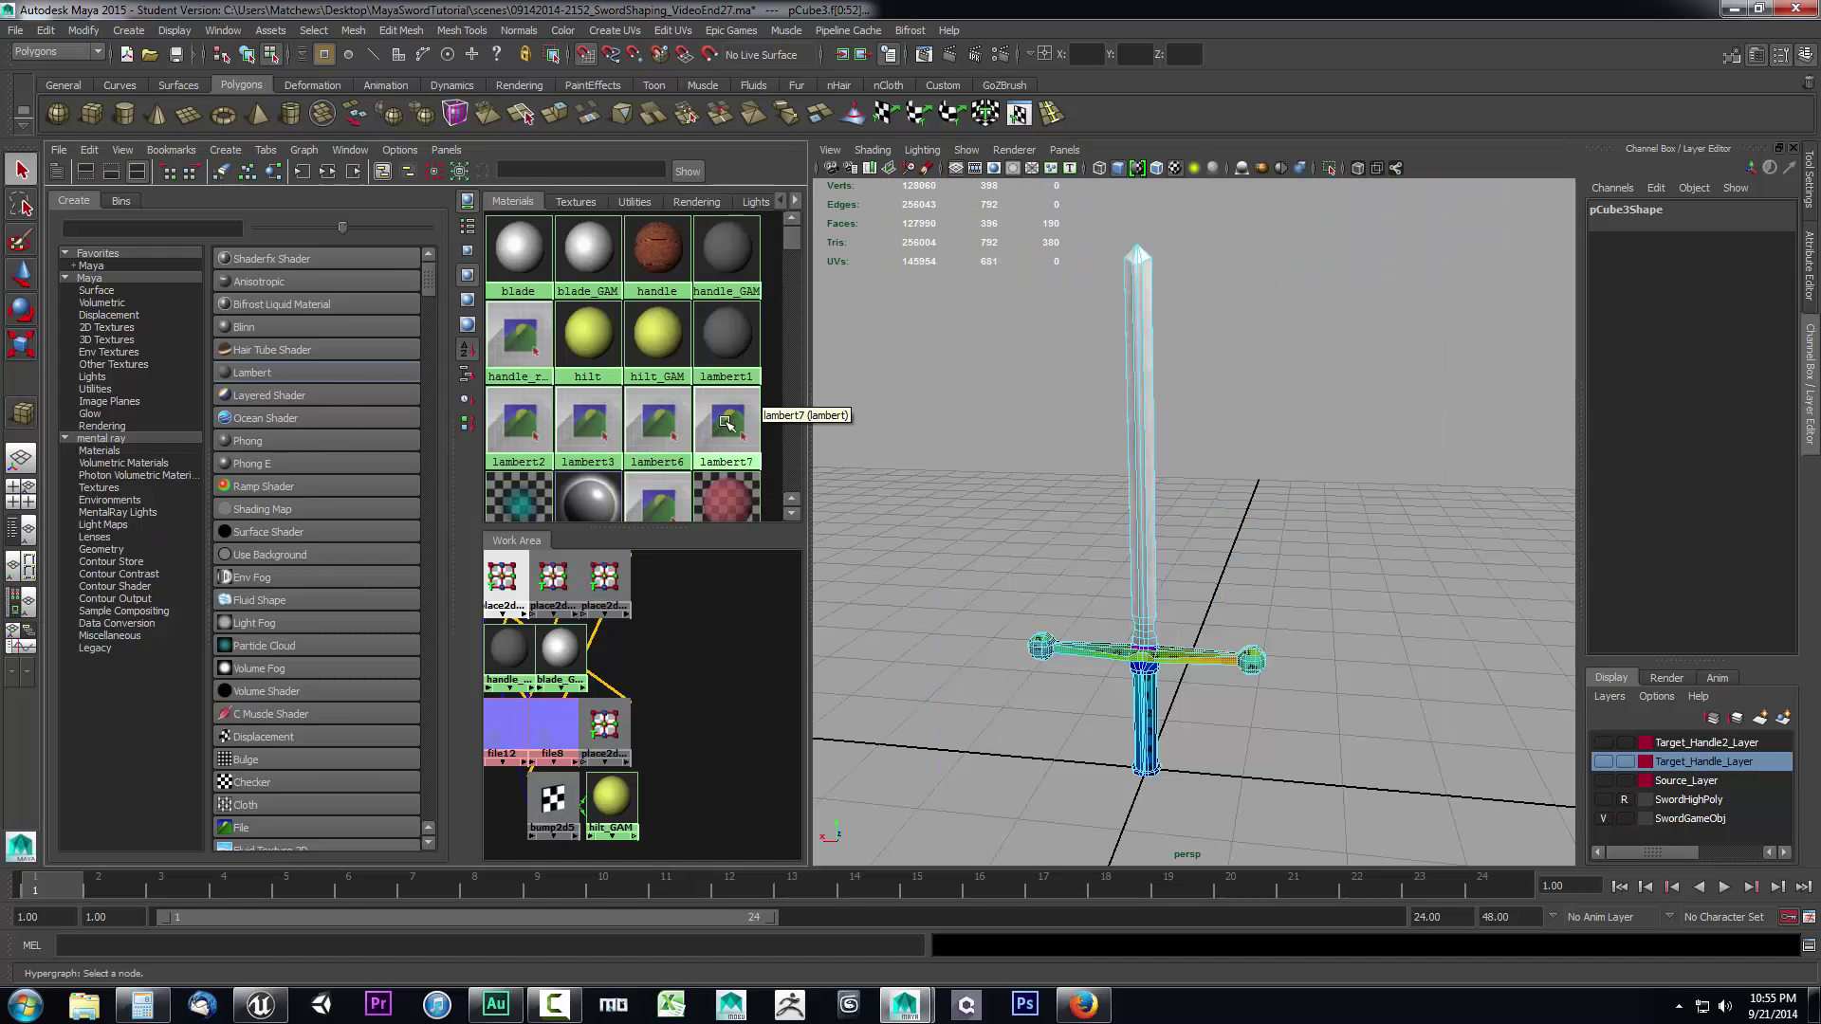
right_click(660, 333)
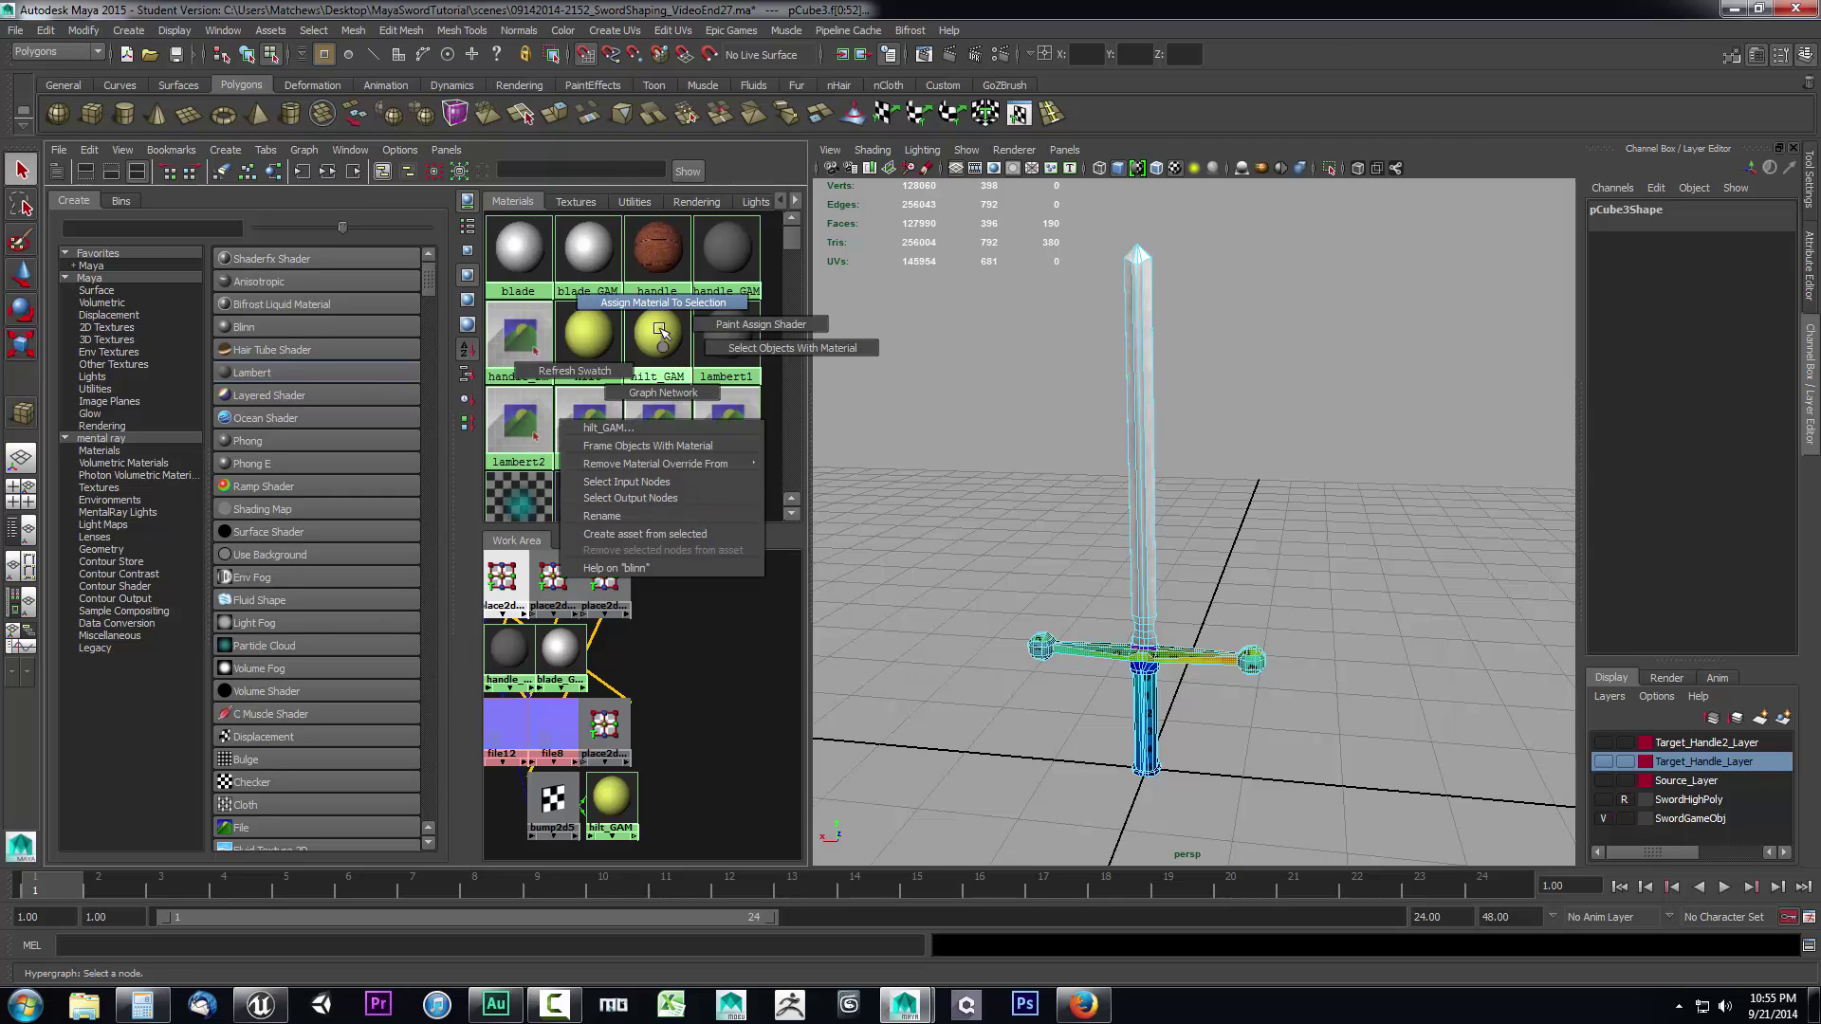
left_click(663, 303)
mouse_move(1385, 665)
left_mouse_down("alt")
mouse_move(1364, 654)
mouse_move(1403, 626)
mouse_move(1382, 638)
left_mouse_up("alt")
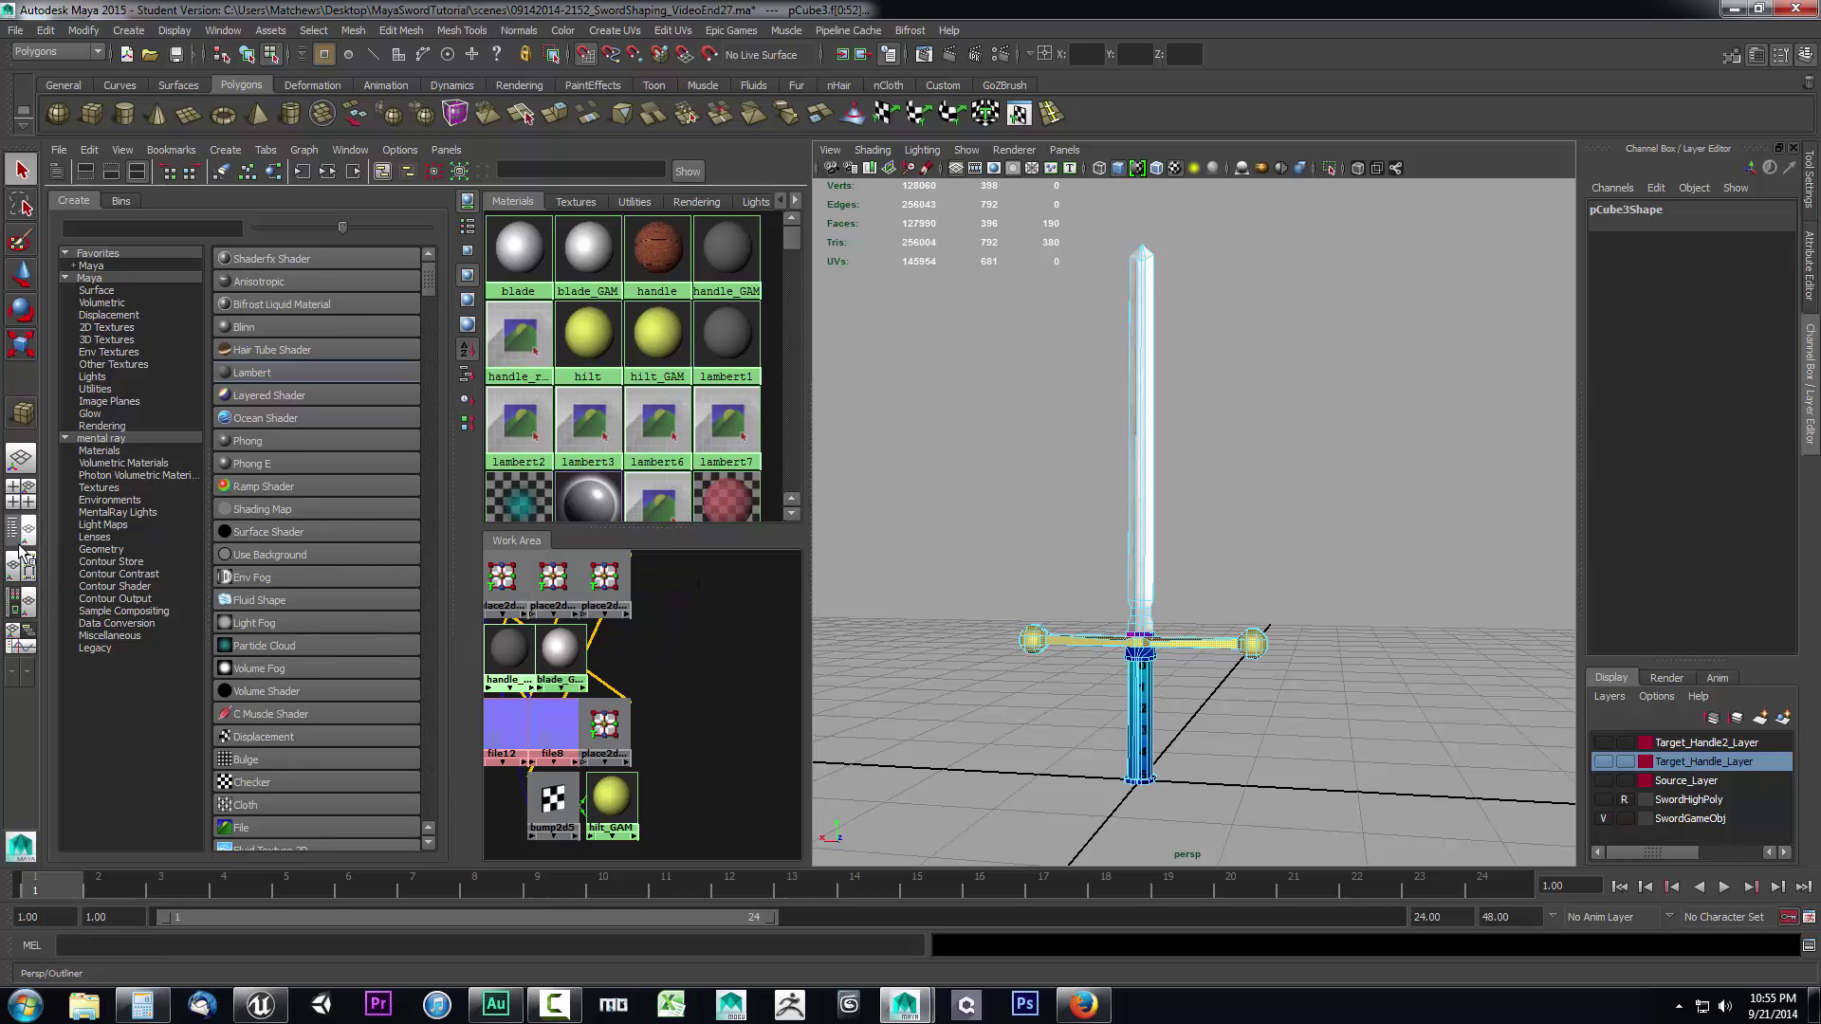
- Select the handle faces by marquee-selecting their UV shells, then return to the Hypershade
left_click(24, 569)
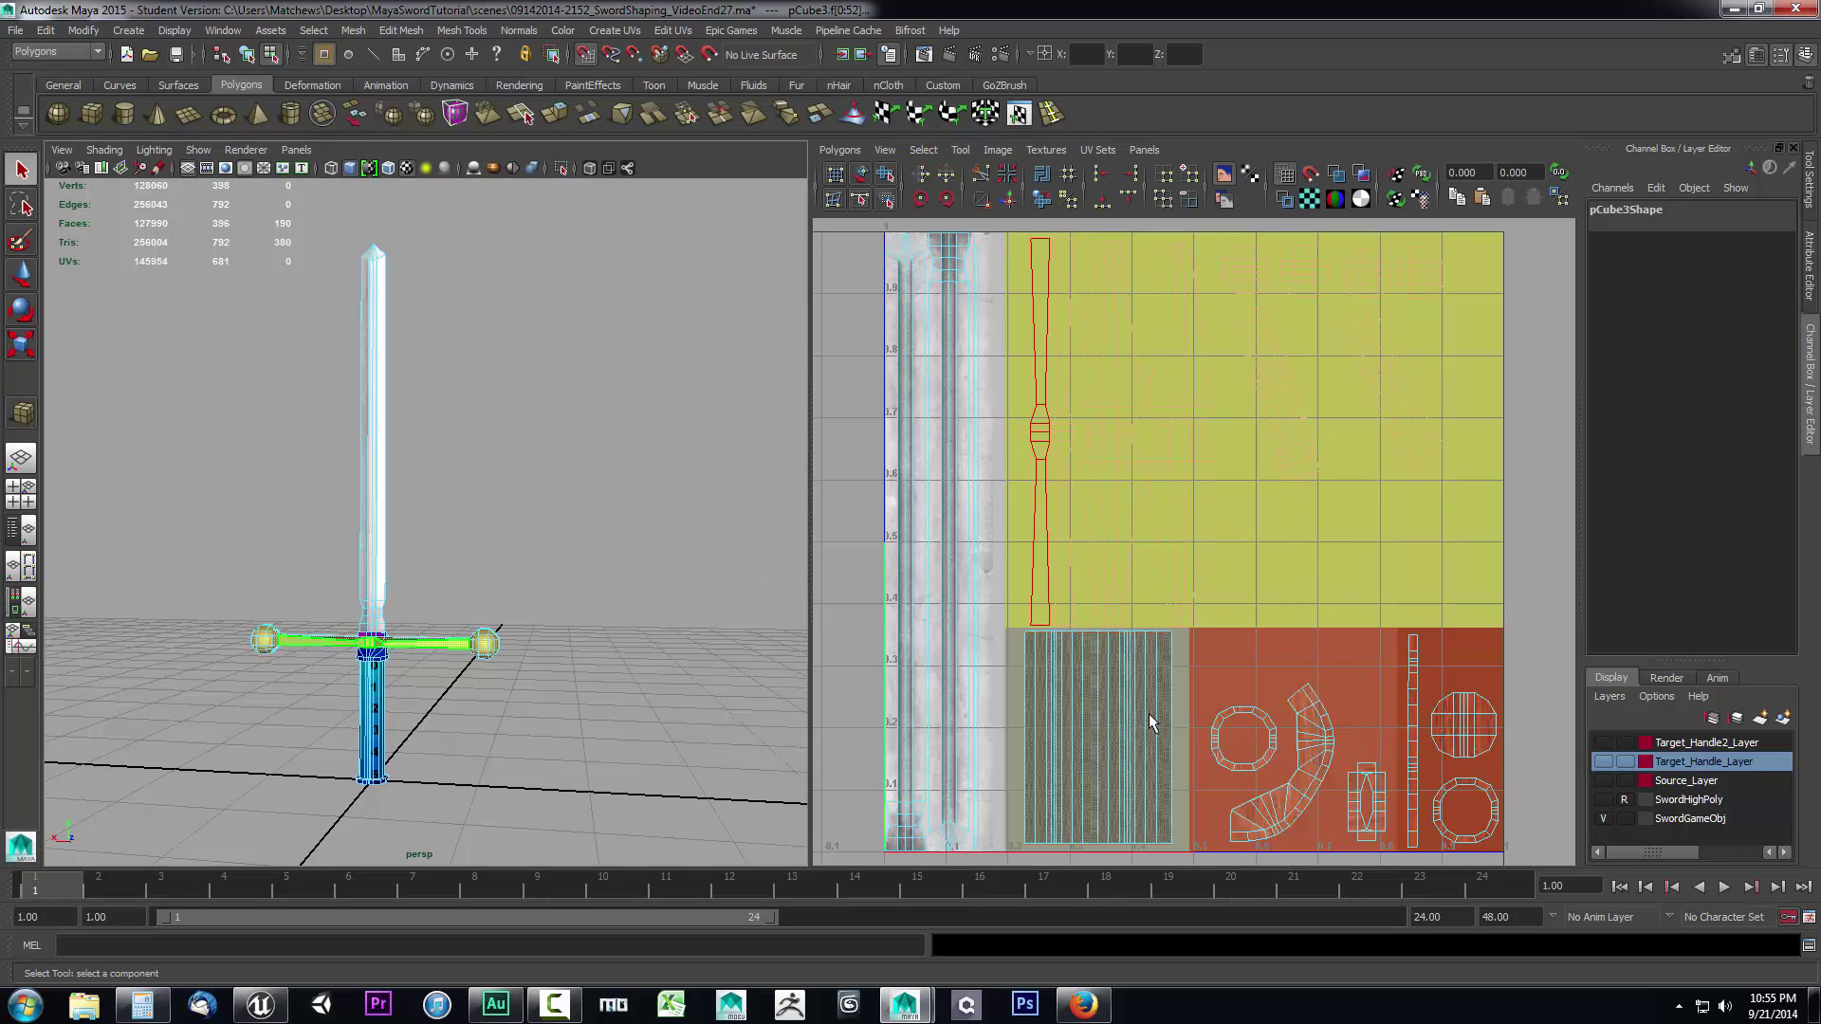
left_click_drag(1015, 667, 1533, 856)
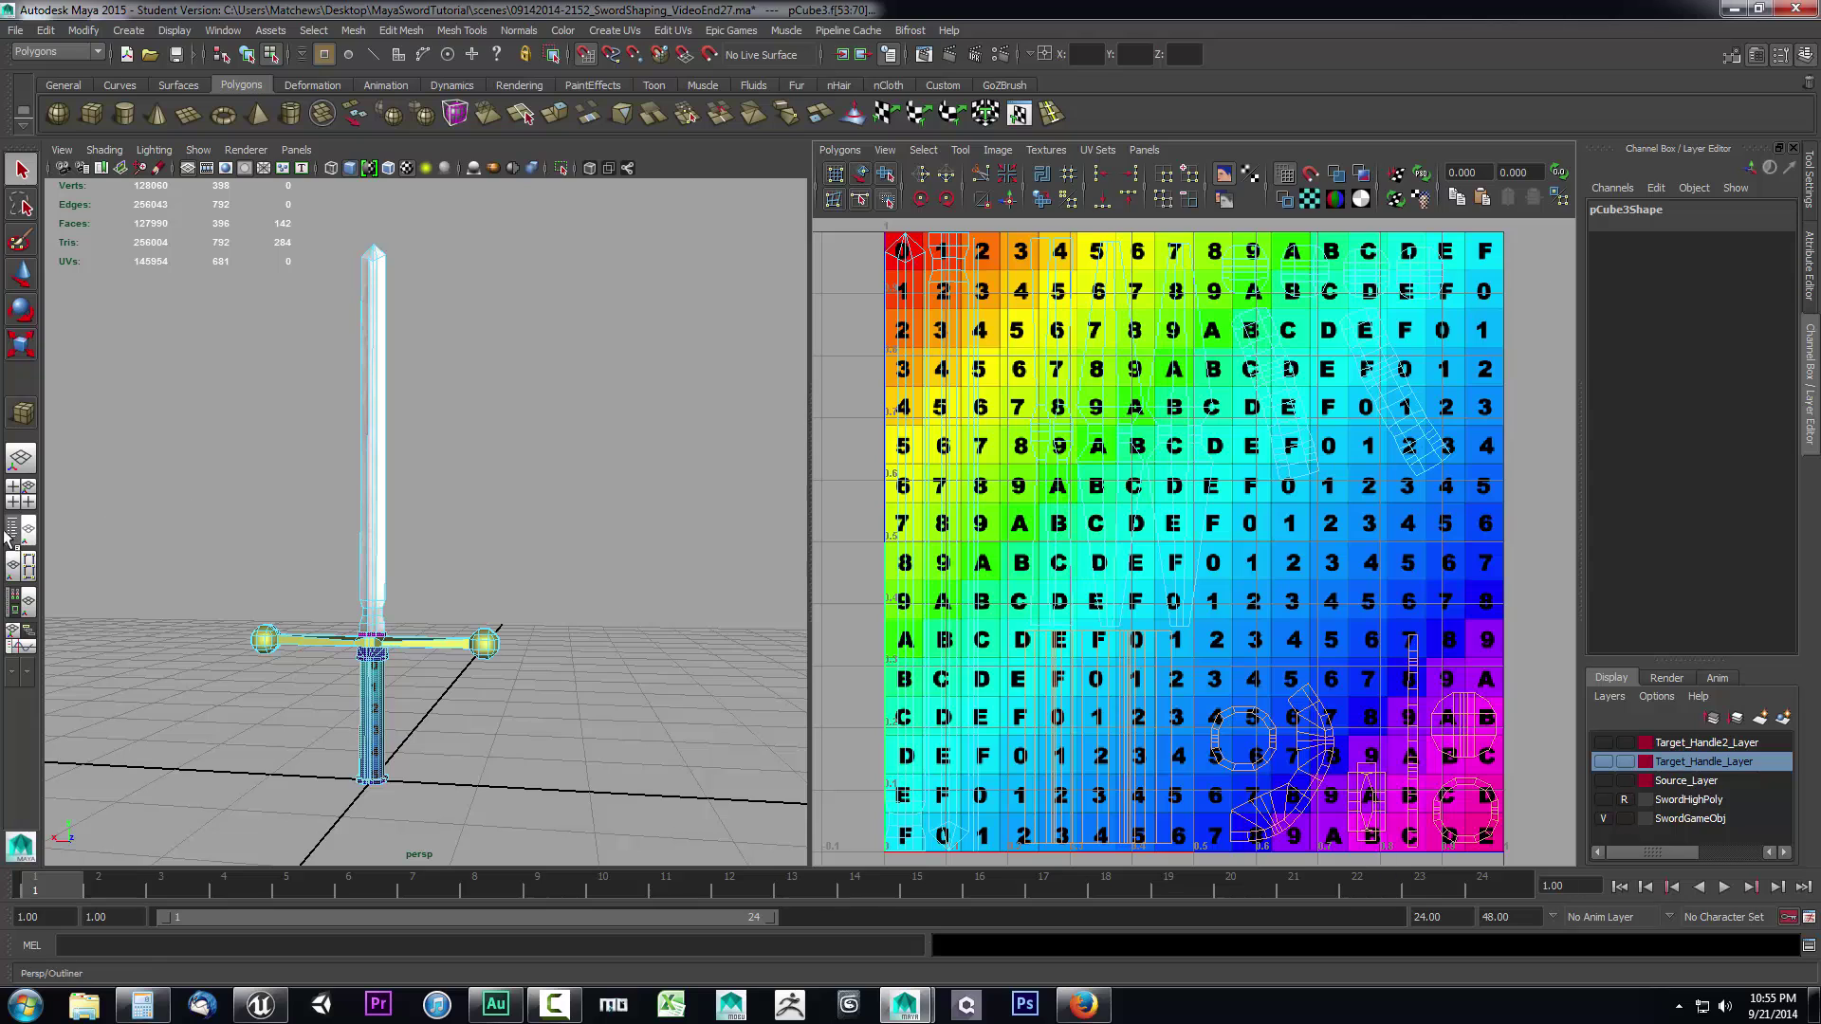
left_click(24, 603)
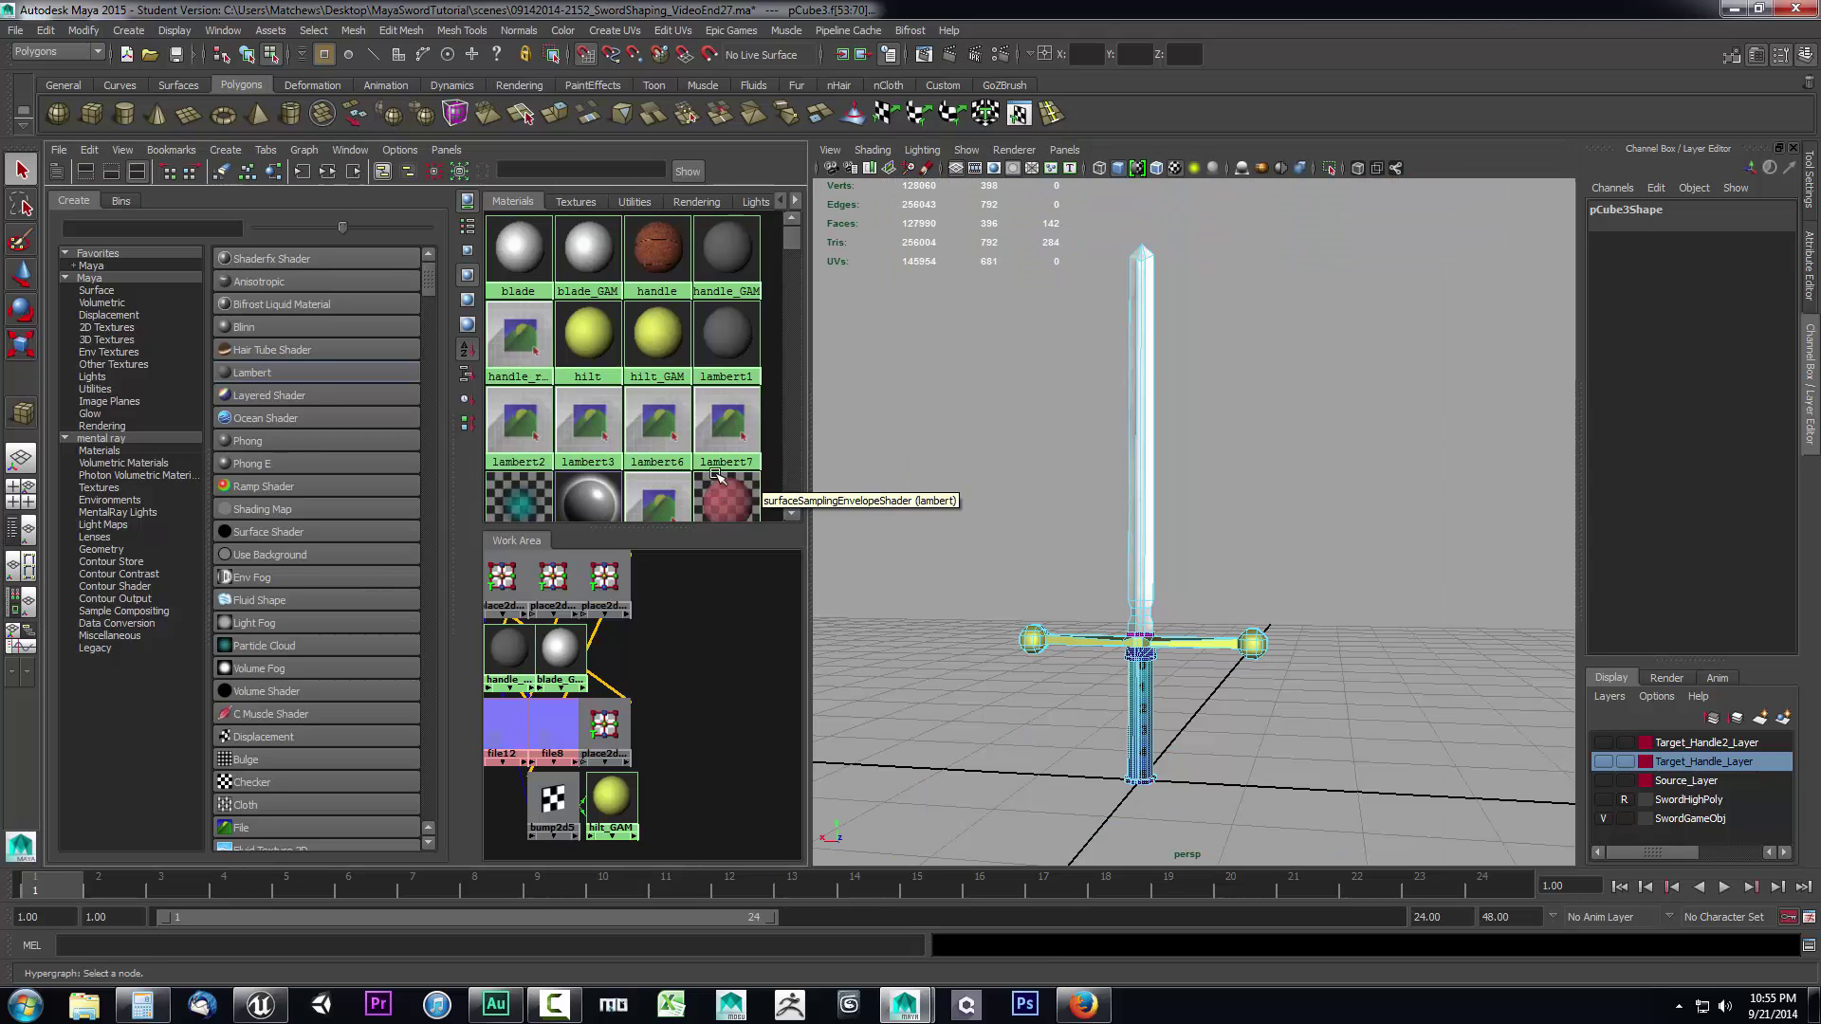
- Assign handle_GAM to the selected handle faces, then deselect and reselect the crossguard
right_click(720, 269)
left_click(721, 222)
mouse_move(1252, 681)
left_mouse_down("alt")
mouse_move(1291, 688)
mouse_move(1302, 619)
mouse_move(1224, 664)
left_mouse_up("alt")
scroll(1301, 618, "up", 5)
left_click(1224, 577)
scroll(1227, 588, "down", 5)
middle_click_drag(1223, 664, 1222, 761, "alt")
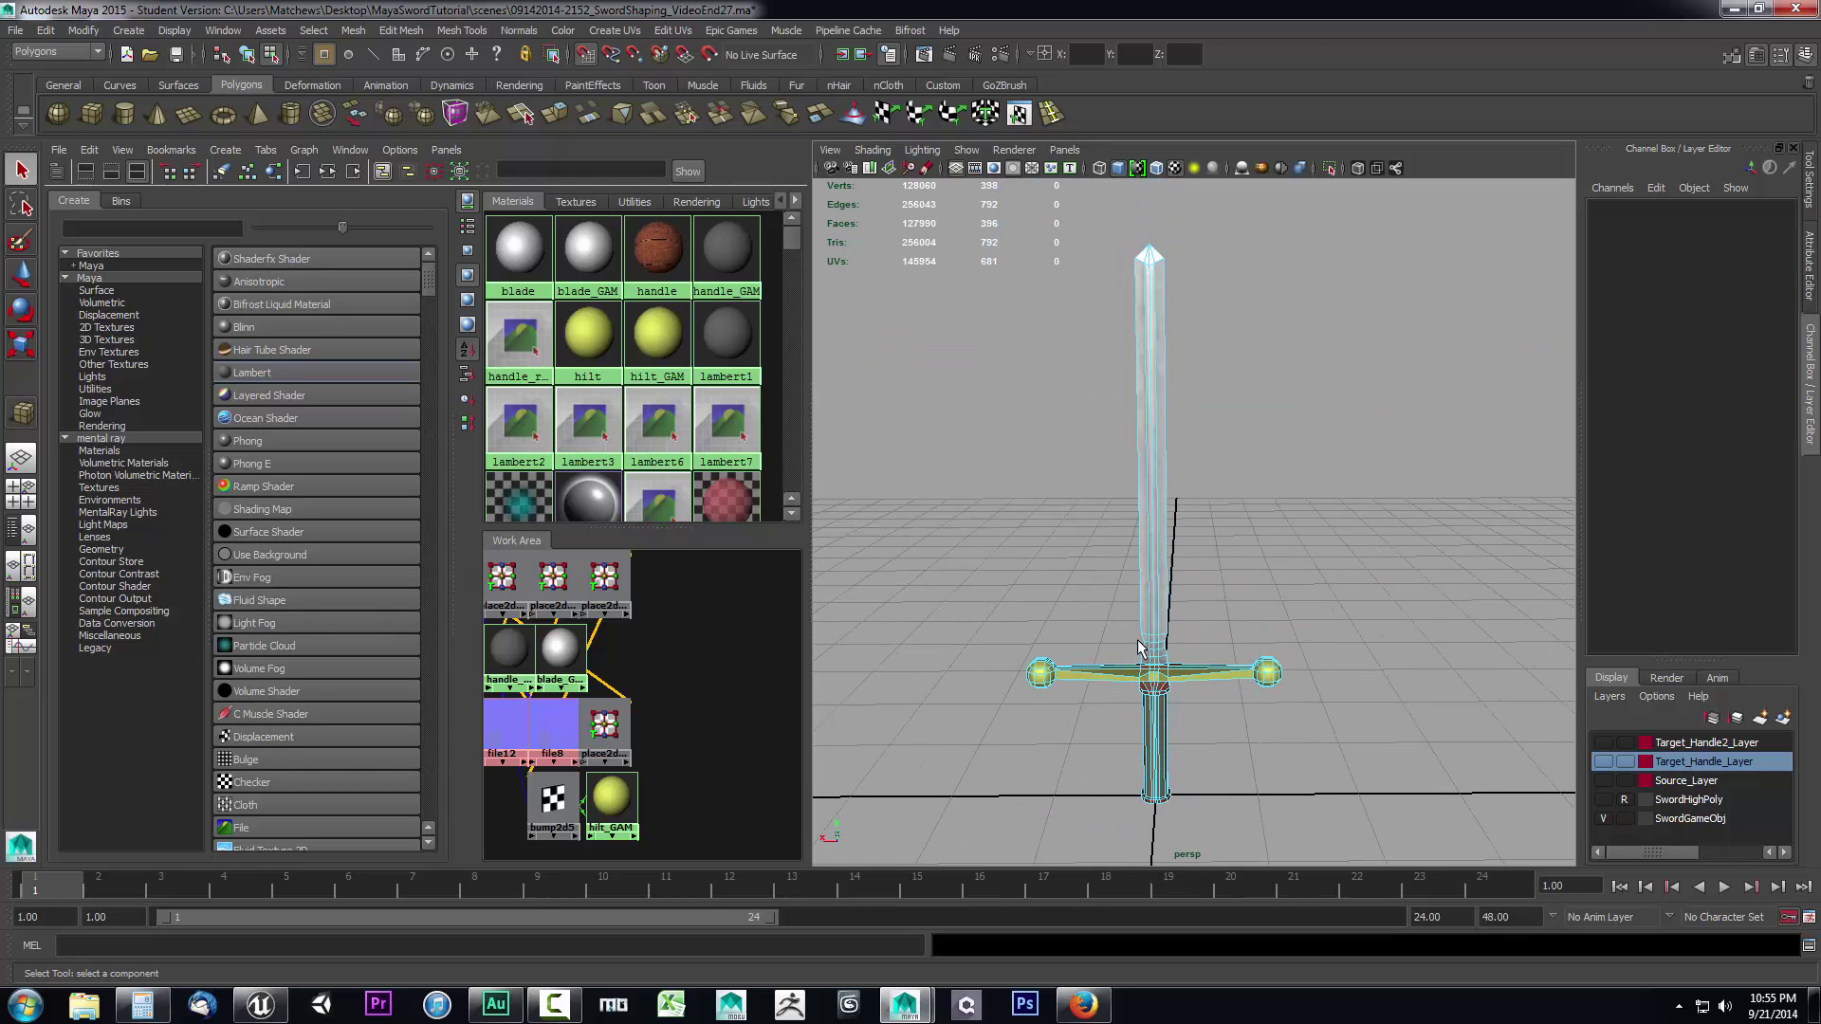
left_click(1066, 679)
- Maximize the perspective panel and frame the fully textured sword in the centre
key("space")
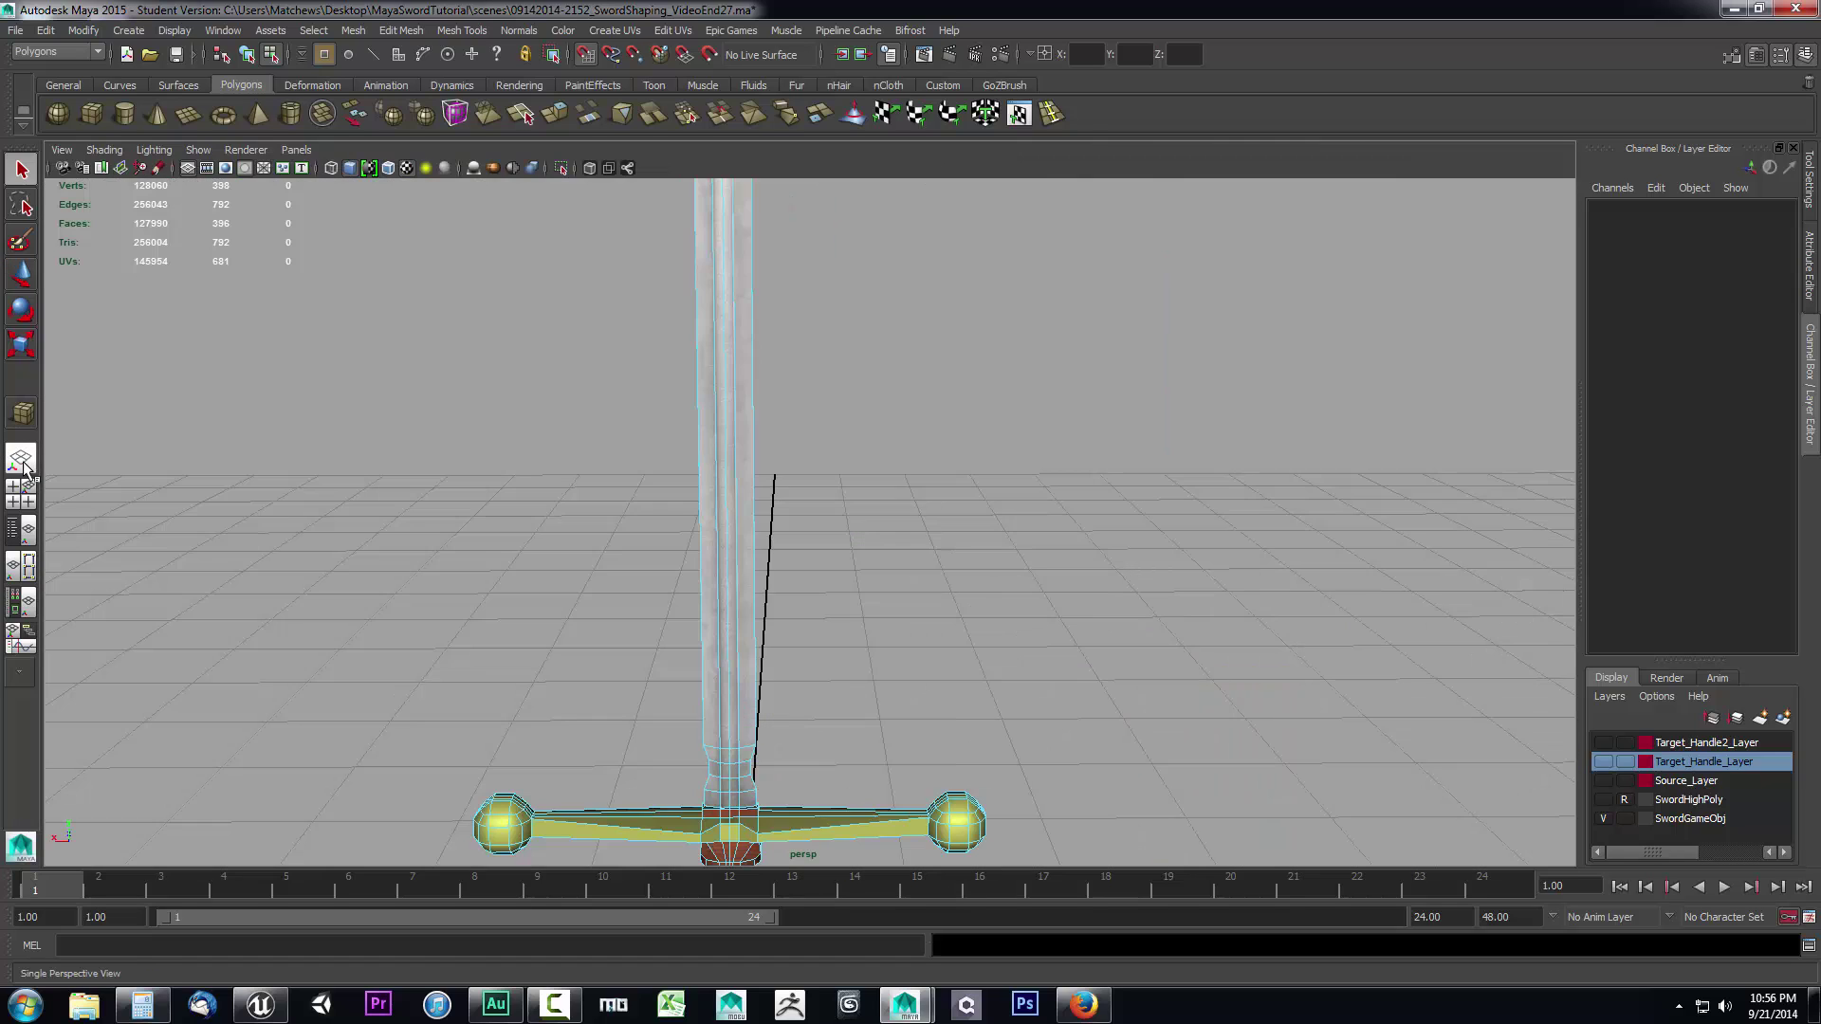
scroll(979, 589, "down", 8)
middle_click_drag(844, 565, 918, 565, "alt")
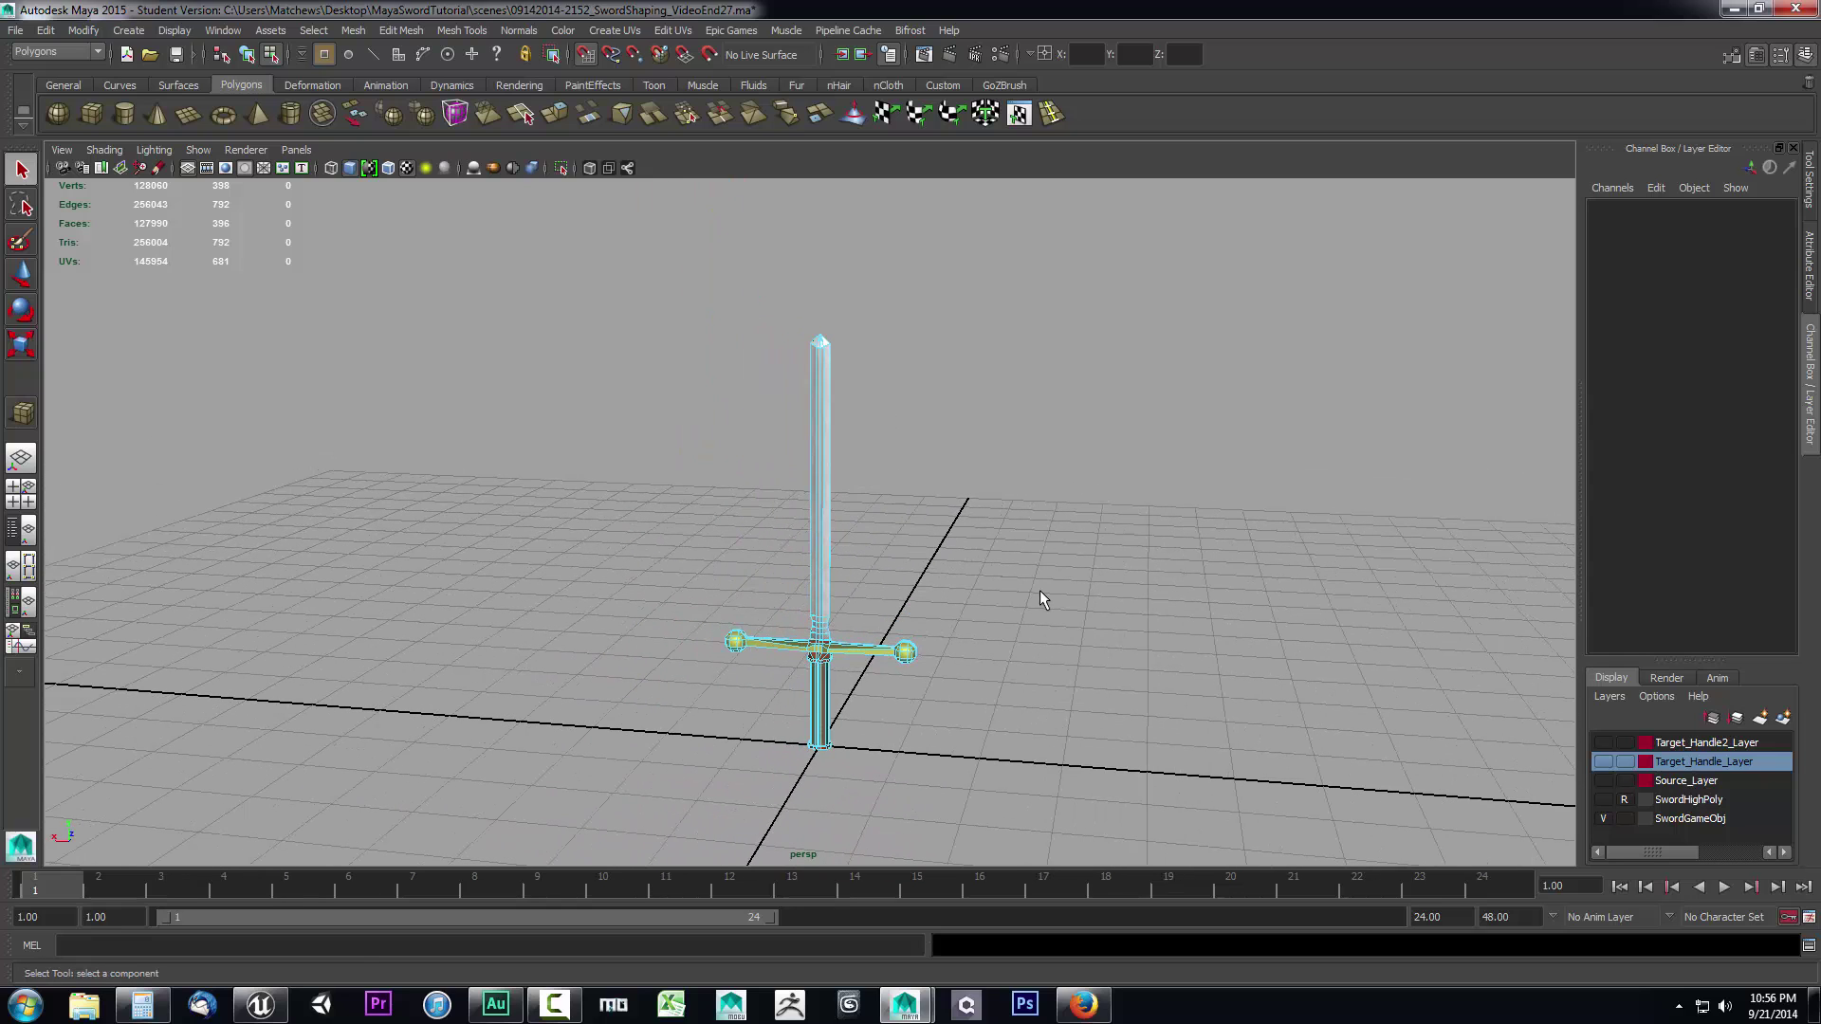
left_click(14, 30)
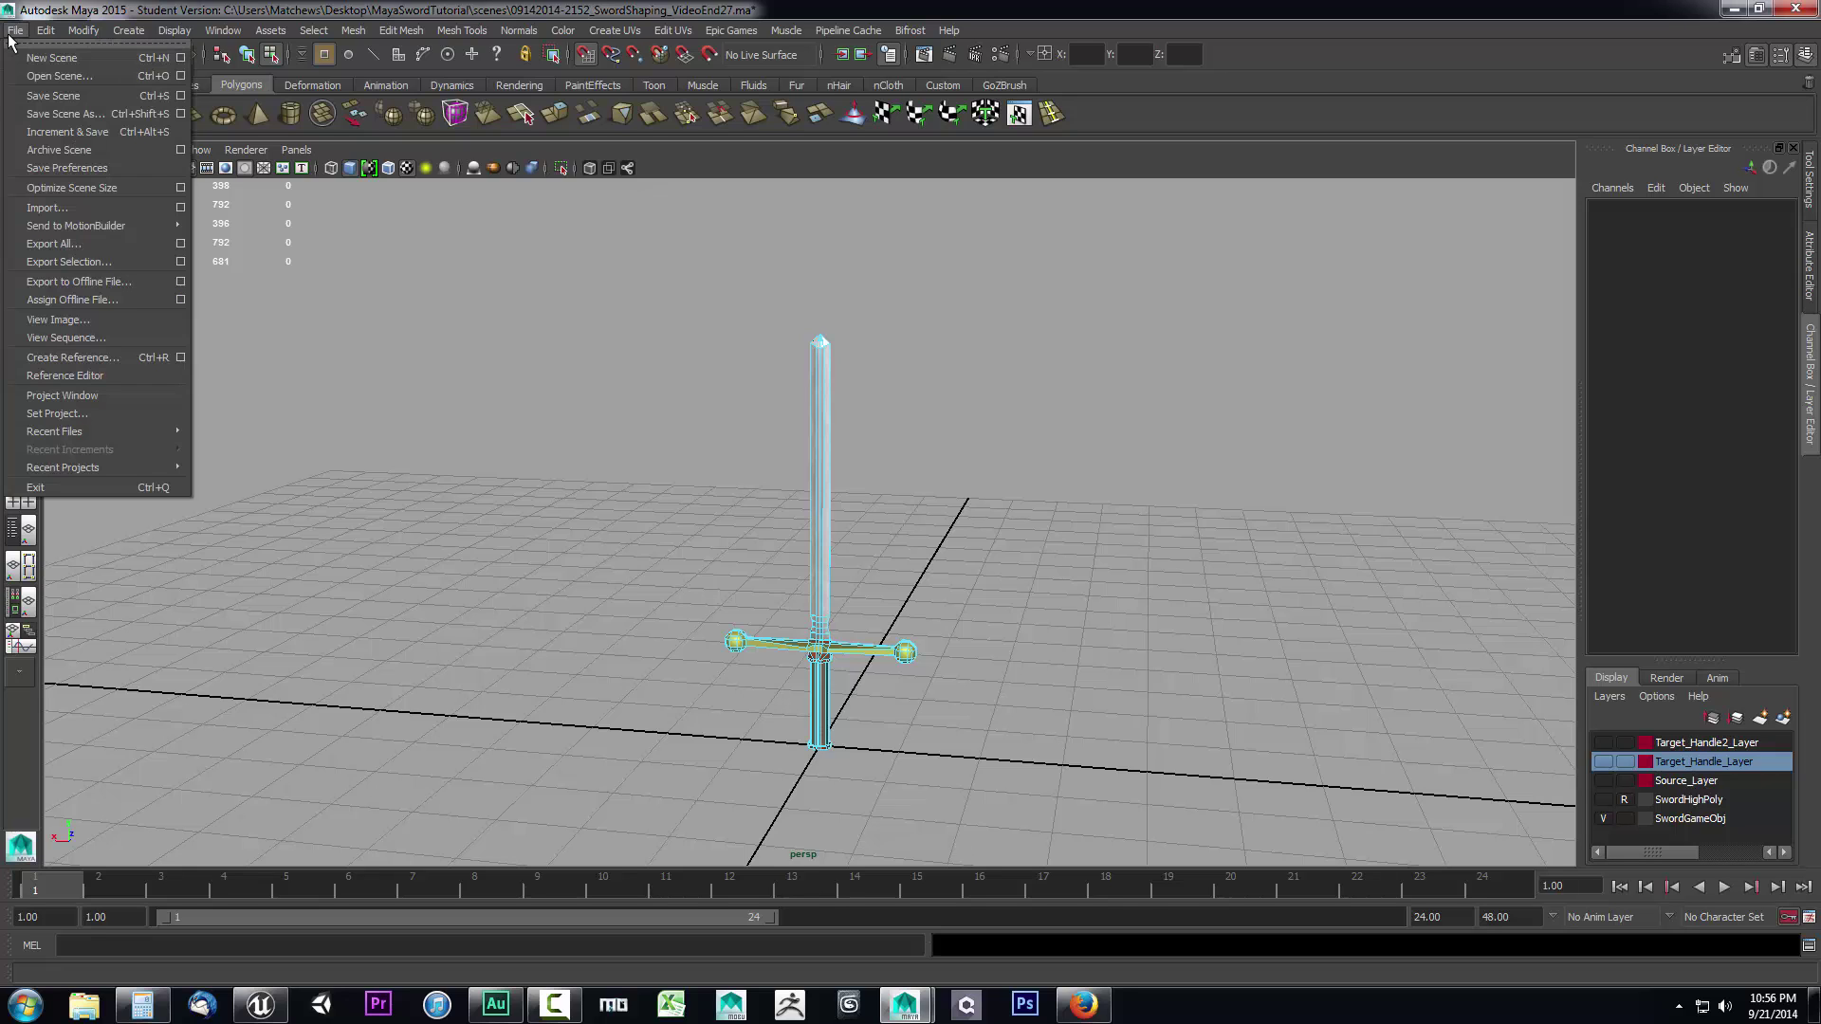
left_click(9, 35)
right_click_drag(814, 474, 891, 453)
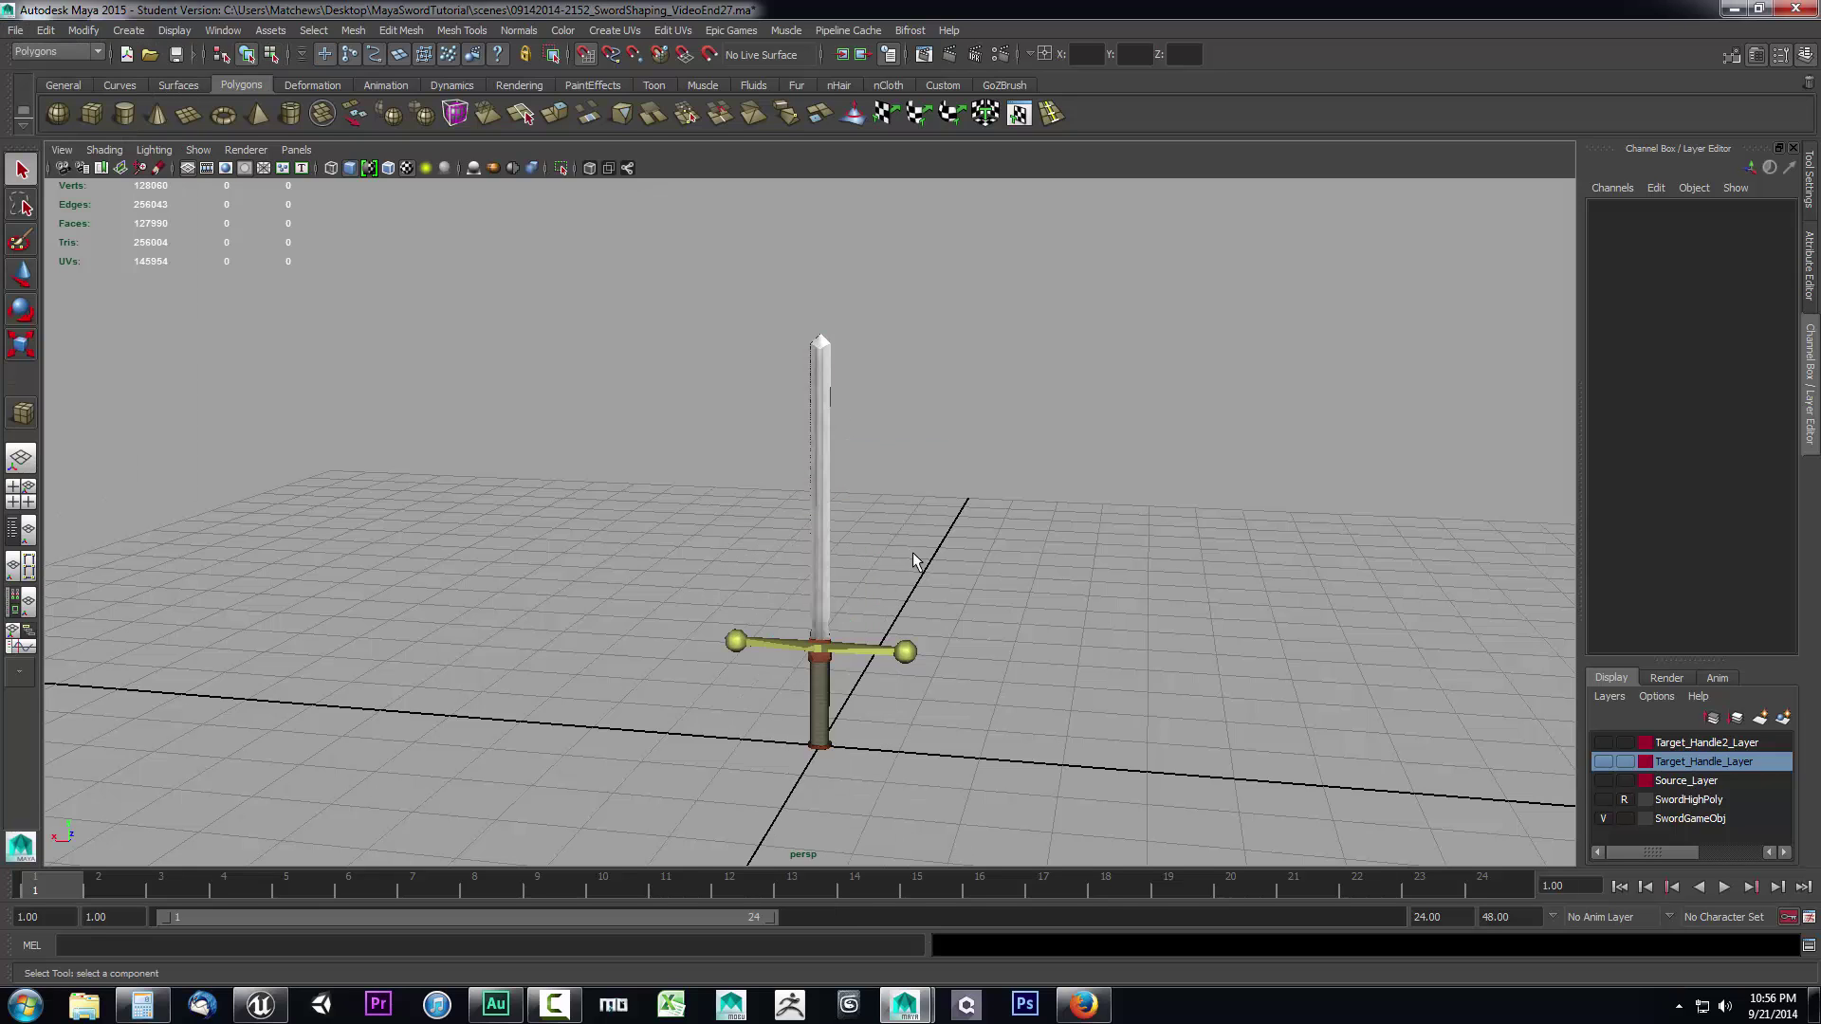
- Select the sword, start Export Selection, and delete the old Desktop Export folder
left_click(828, 462)
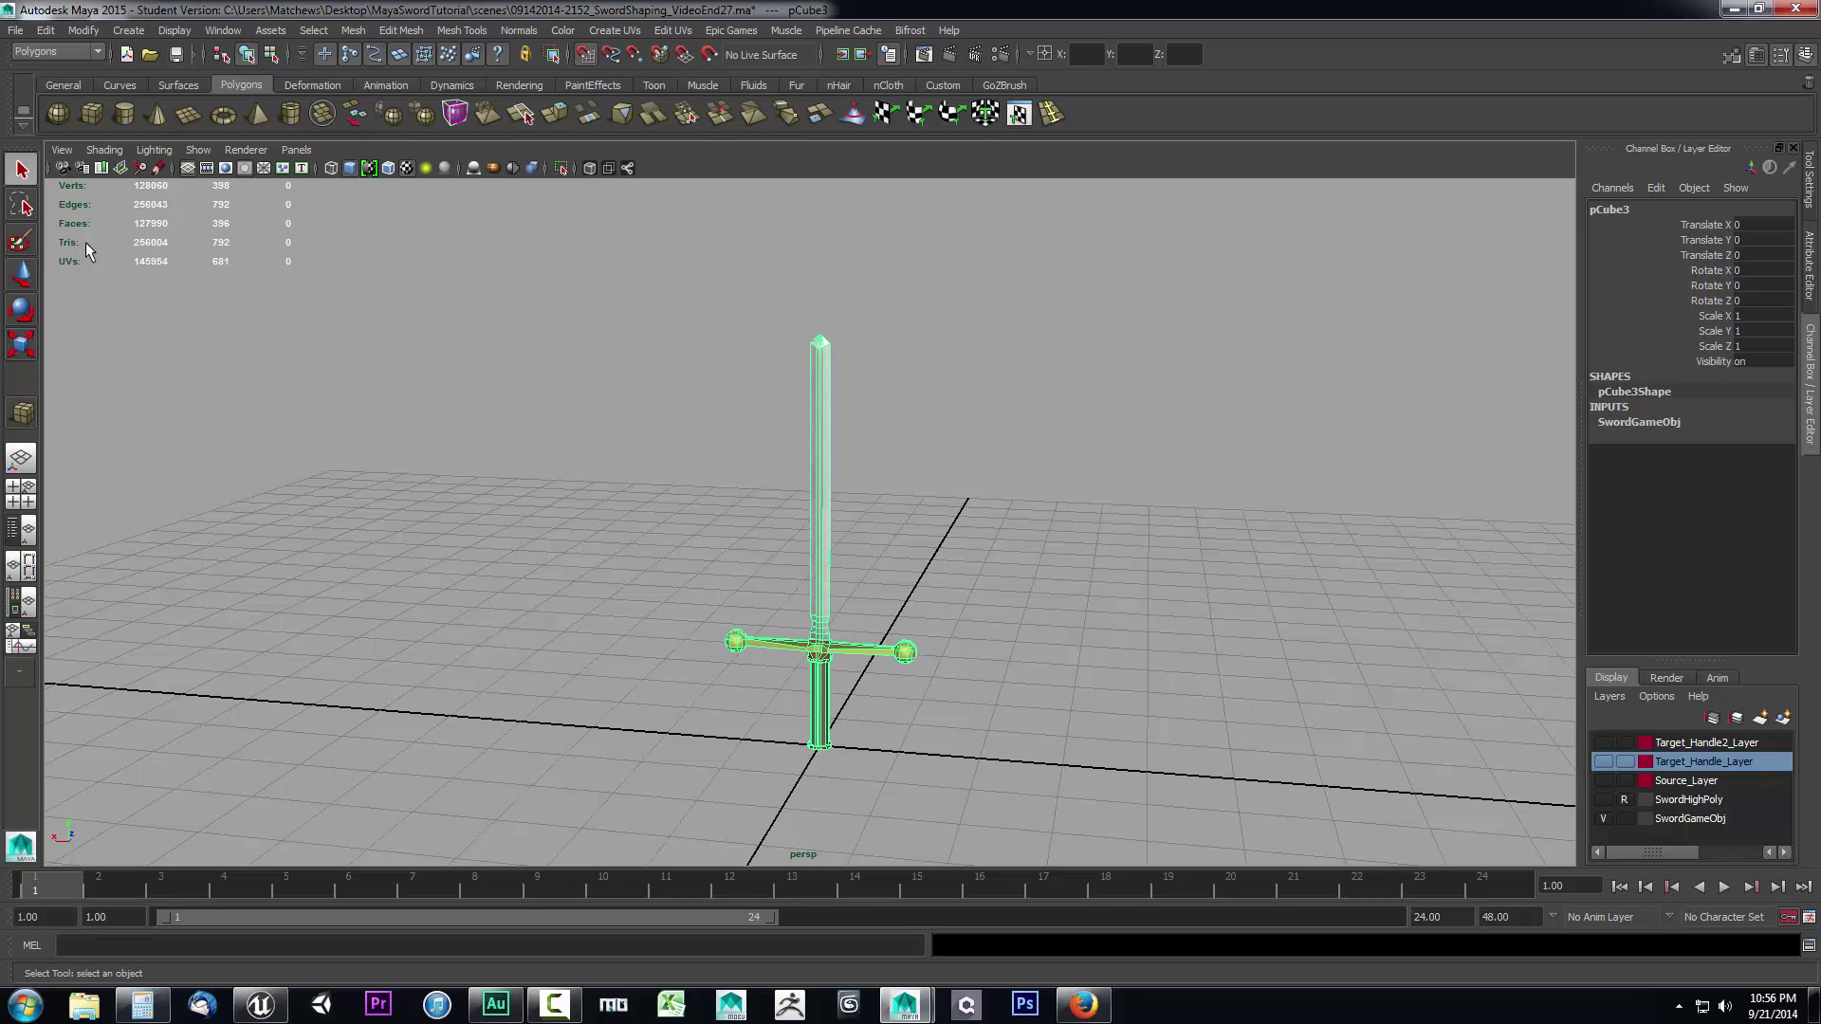
left_click(15, 31)
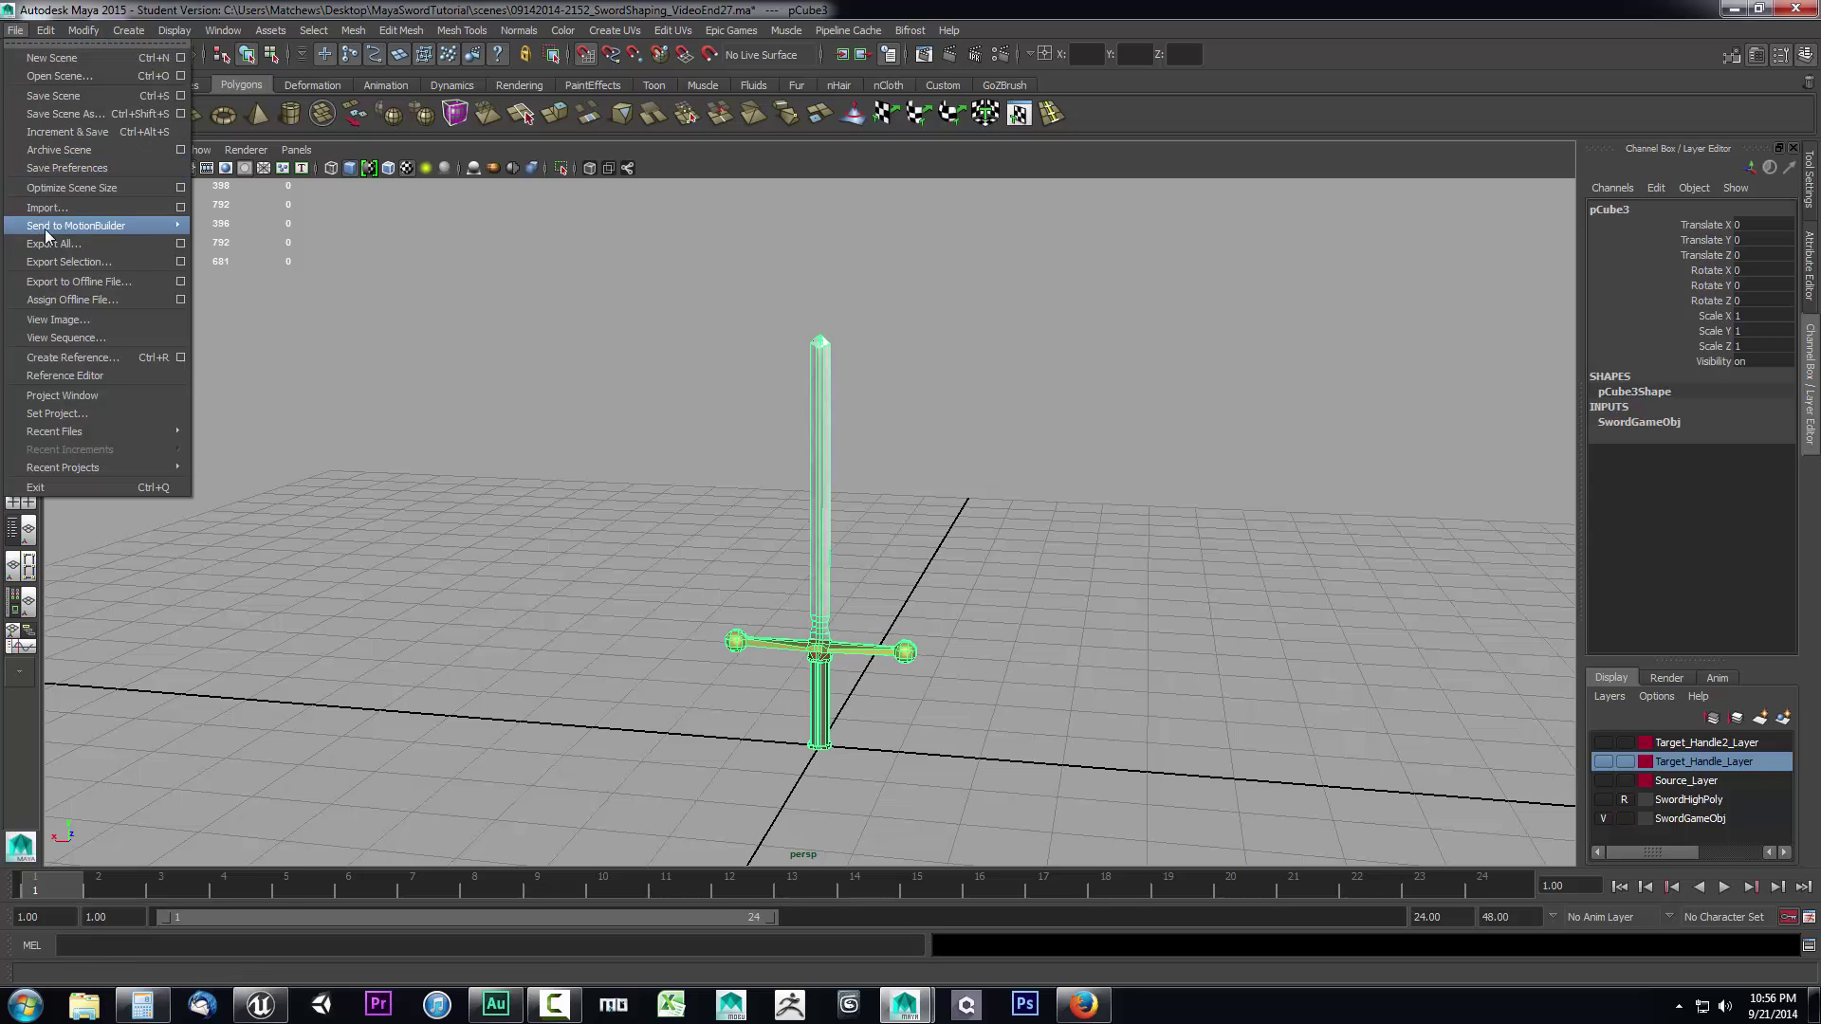
left_click(54, 262)
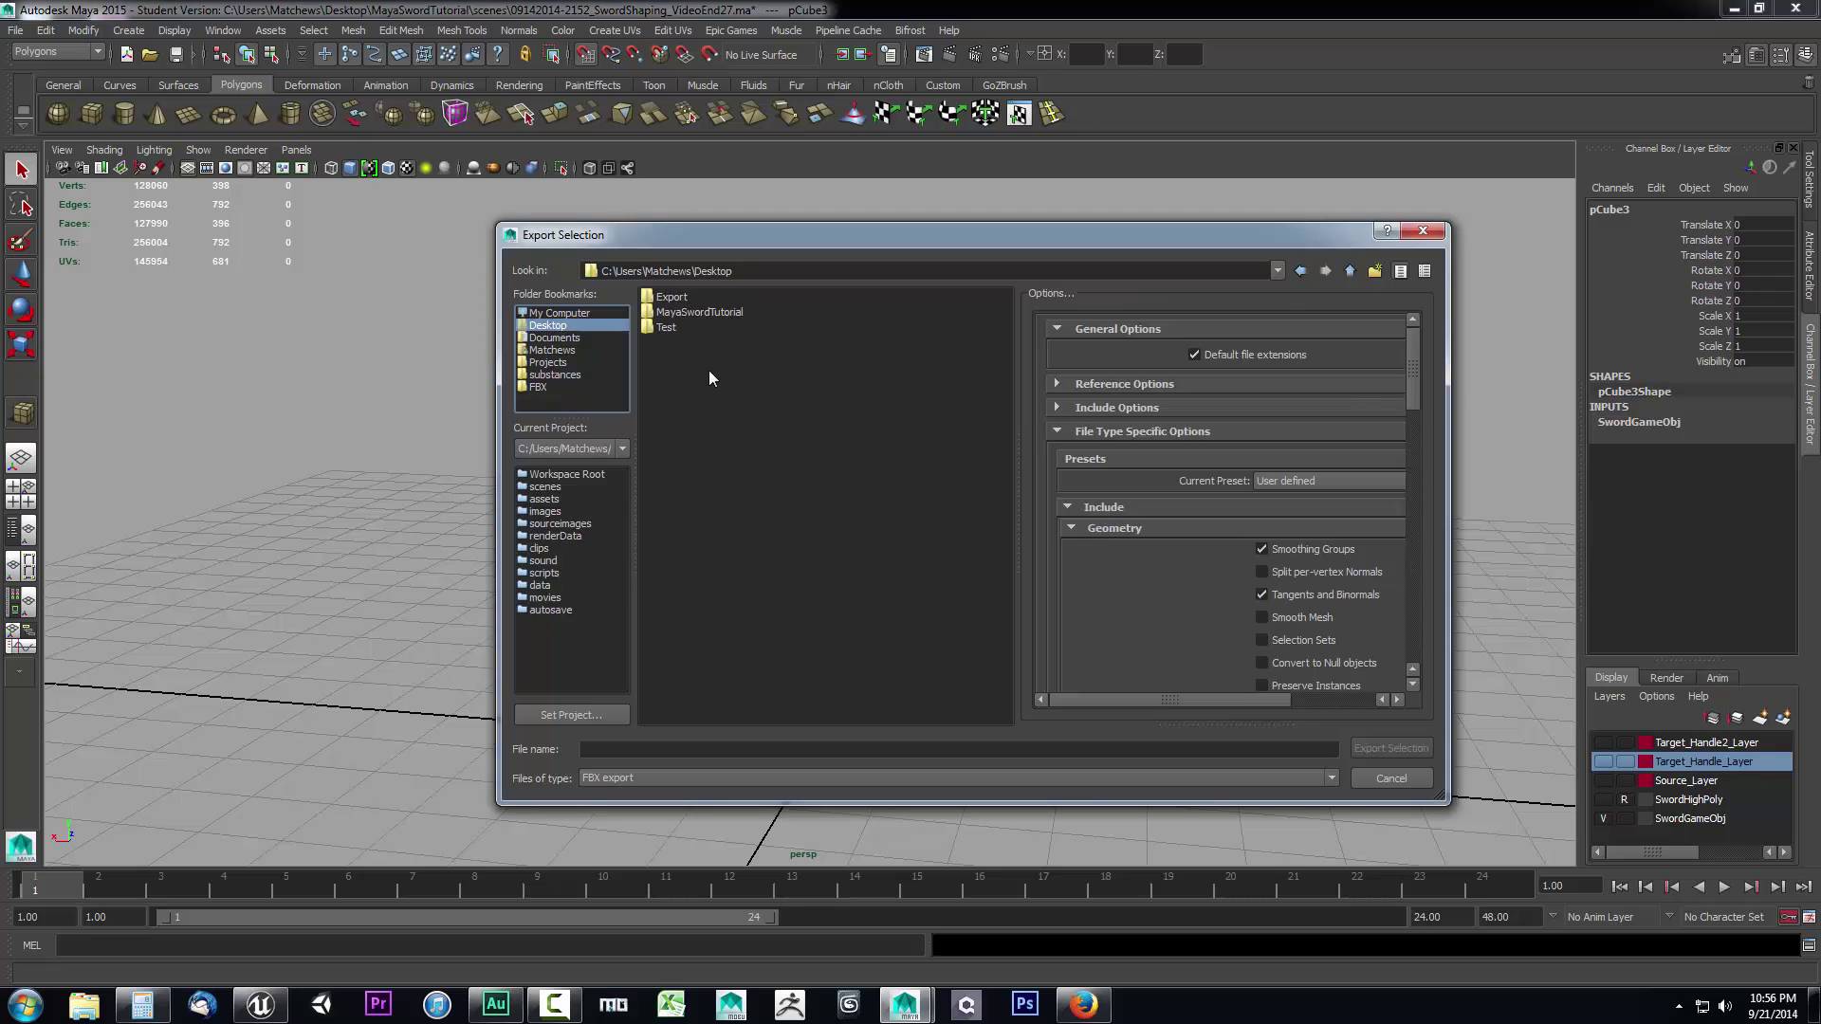
right_click(677, 297)
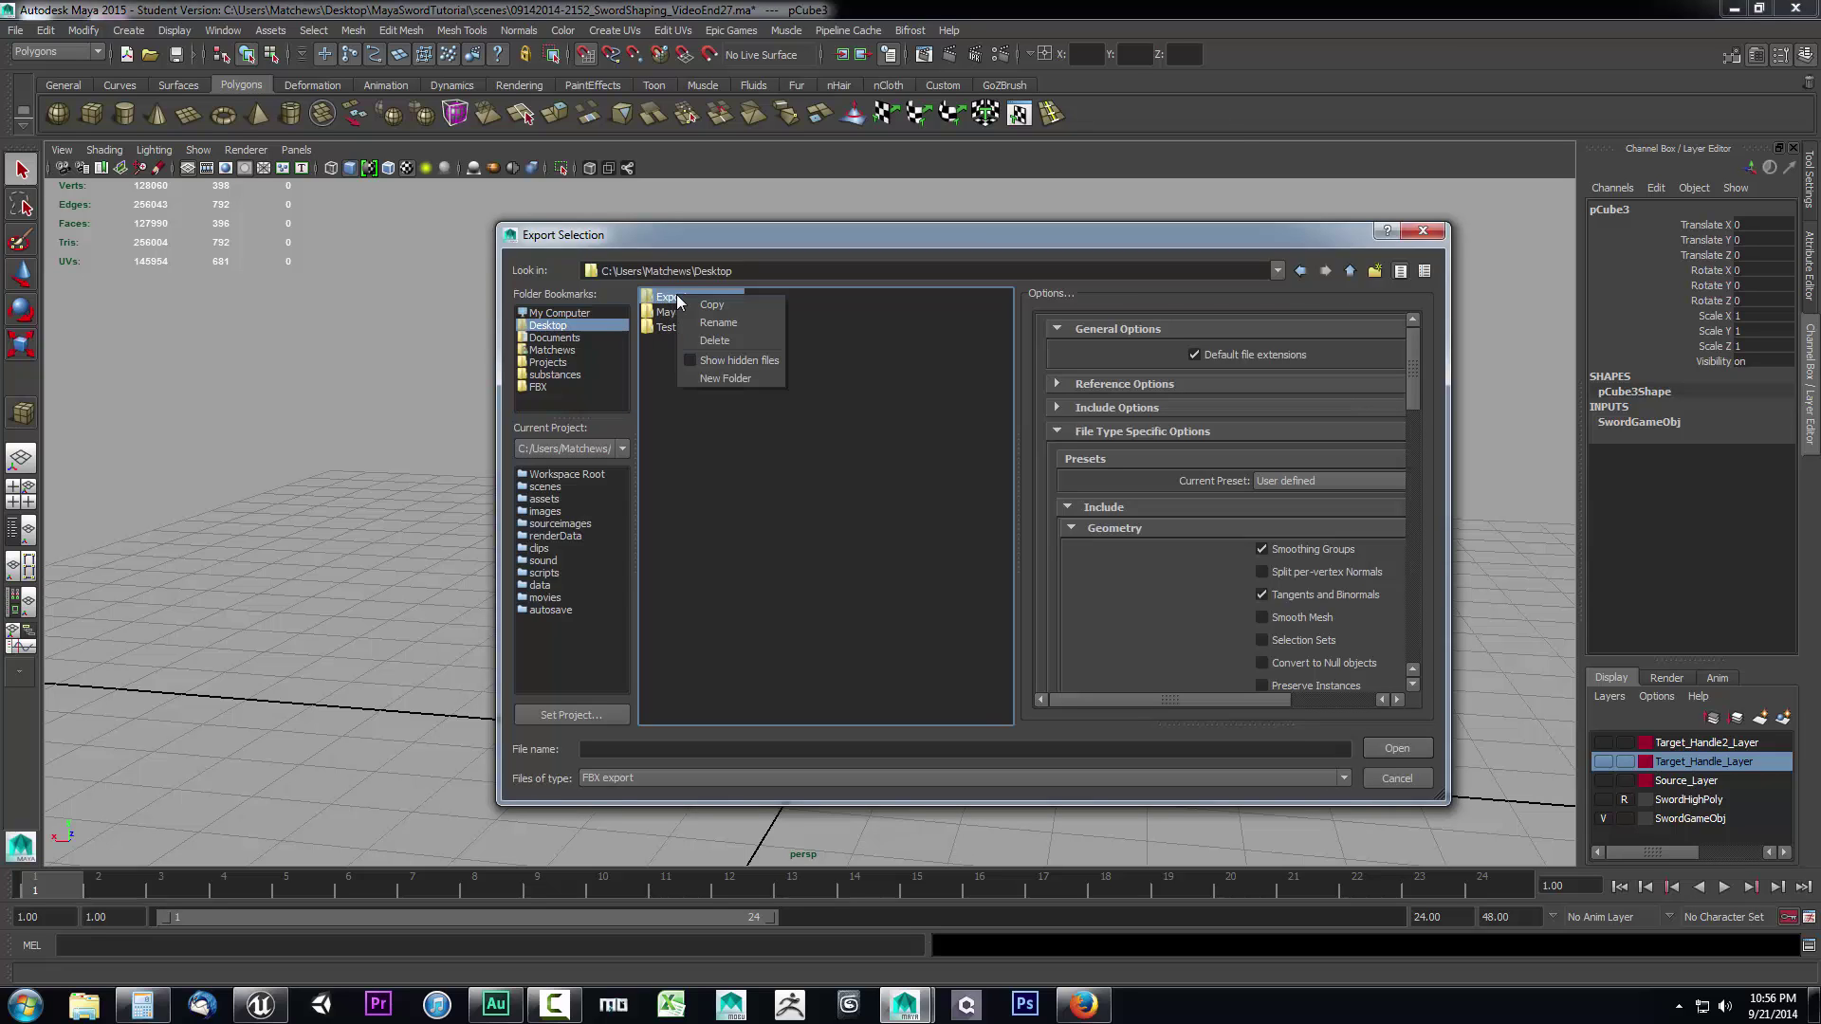
left_click(712, 341)
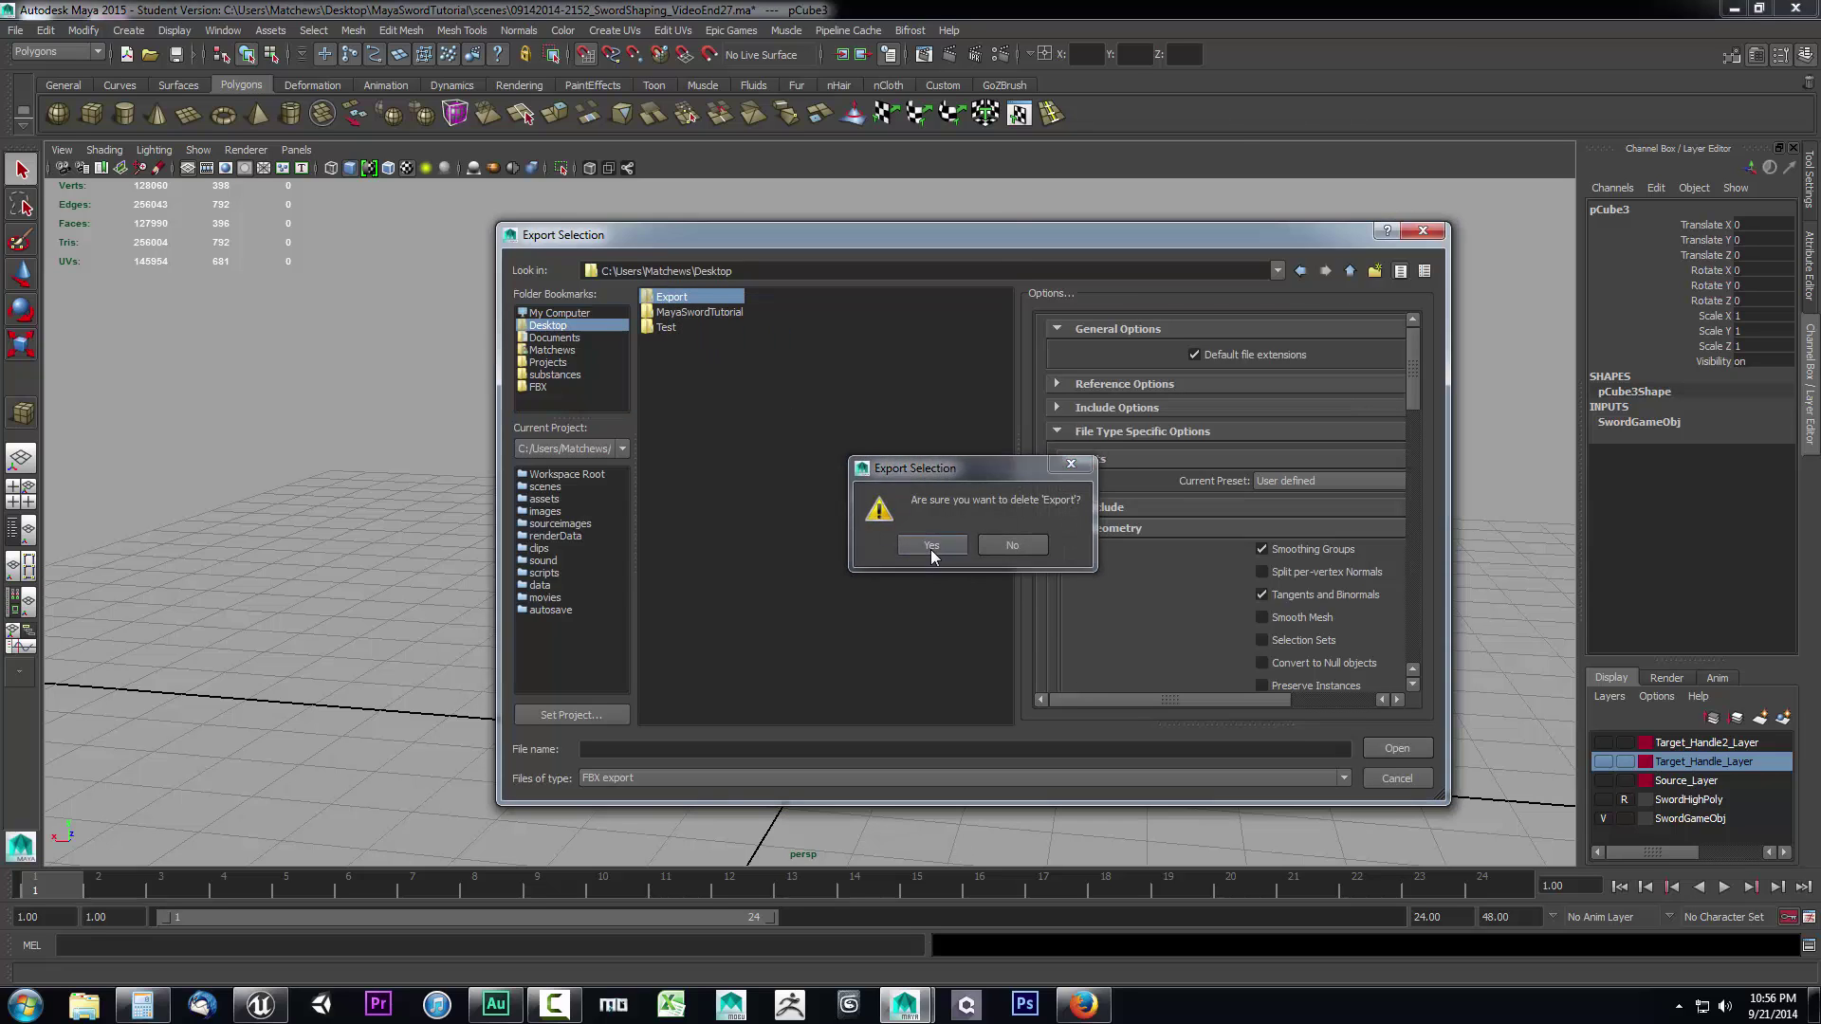
left_click(930, 549)
- Create a new folder named Export on the Desktop and open it
right_click(670, 364)
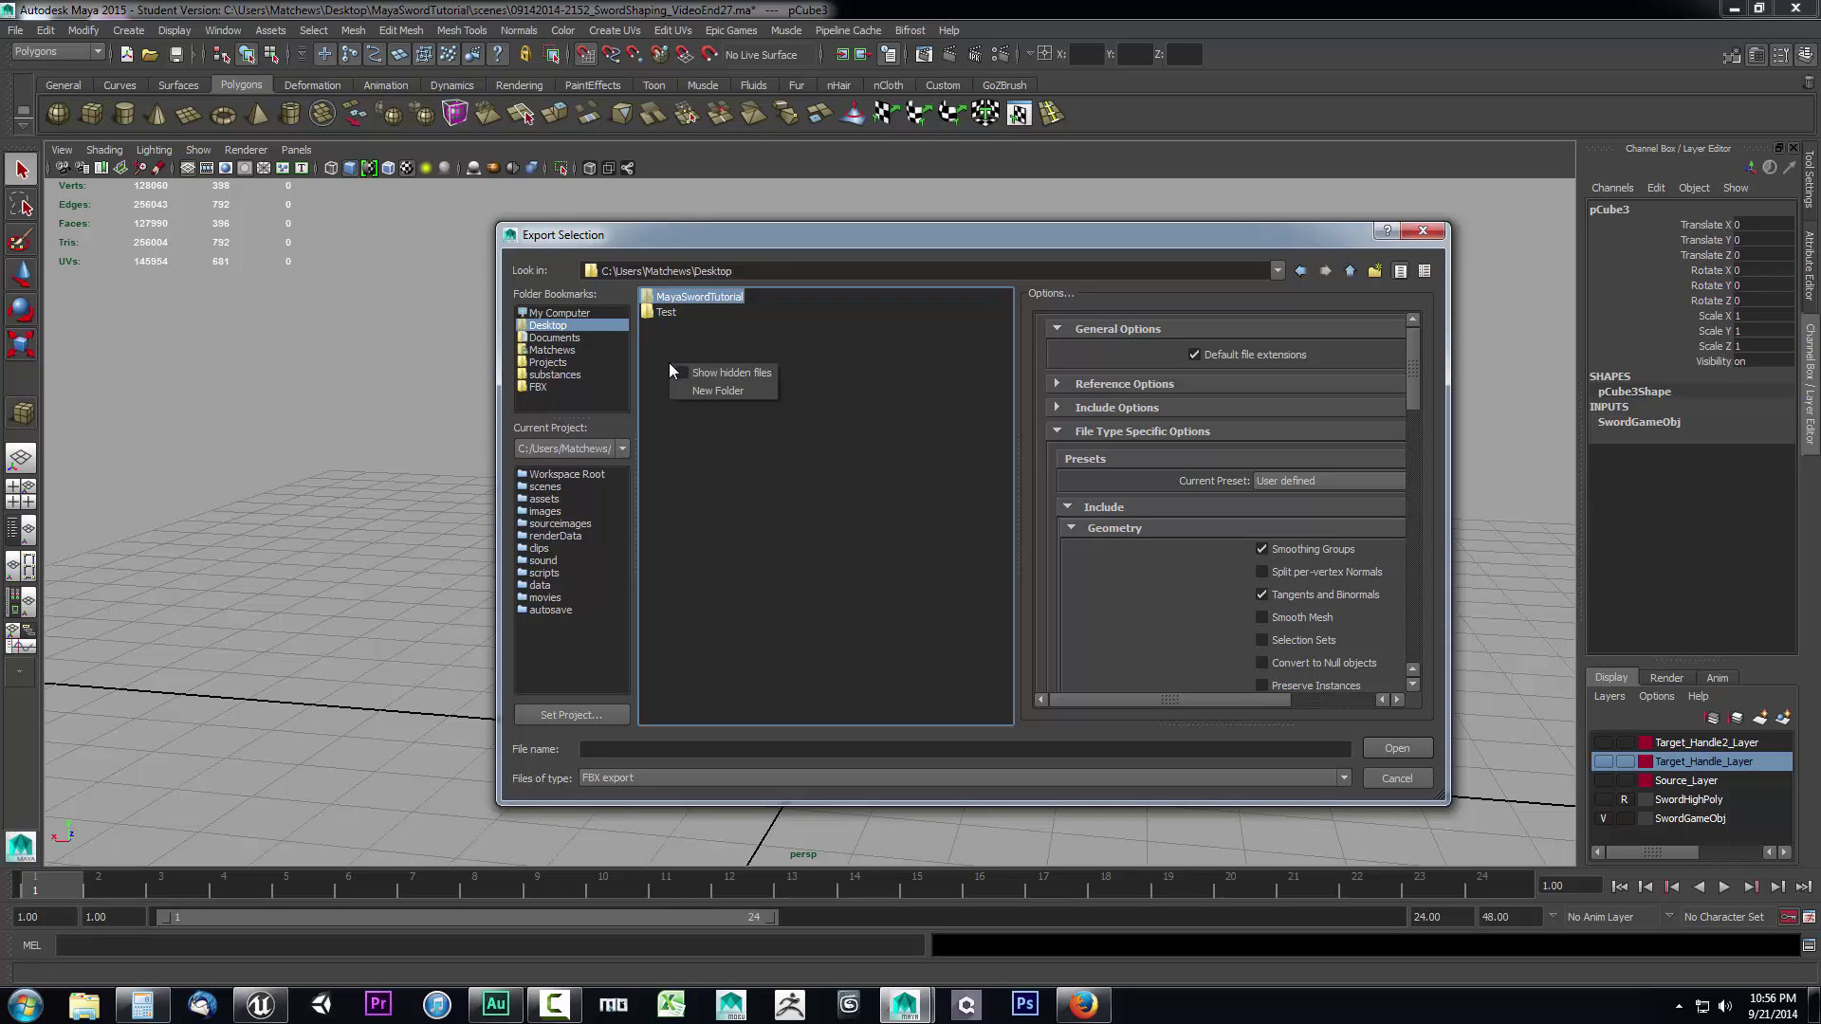
left_click(717, 397)
type("Export")
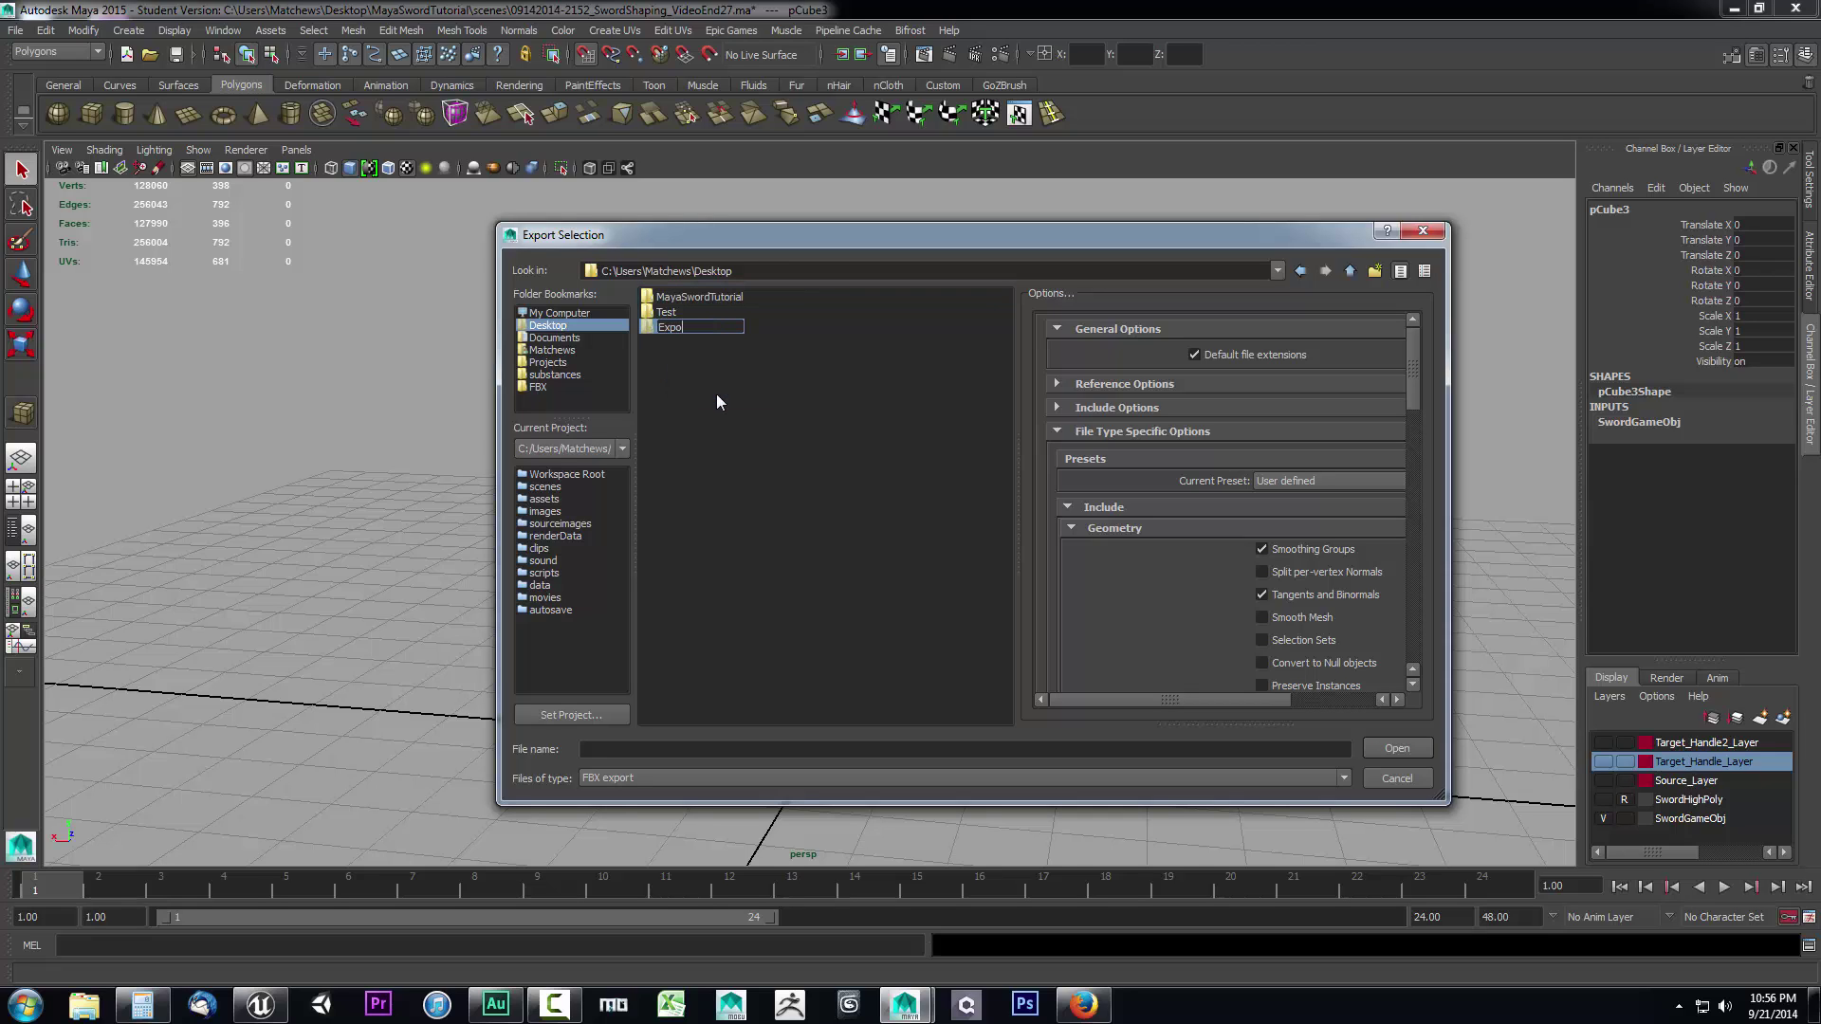
key("Return")
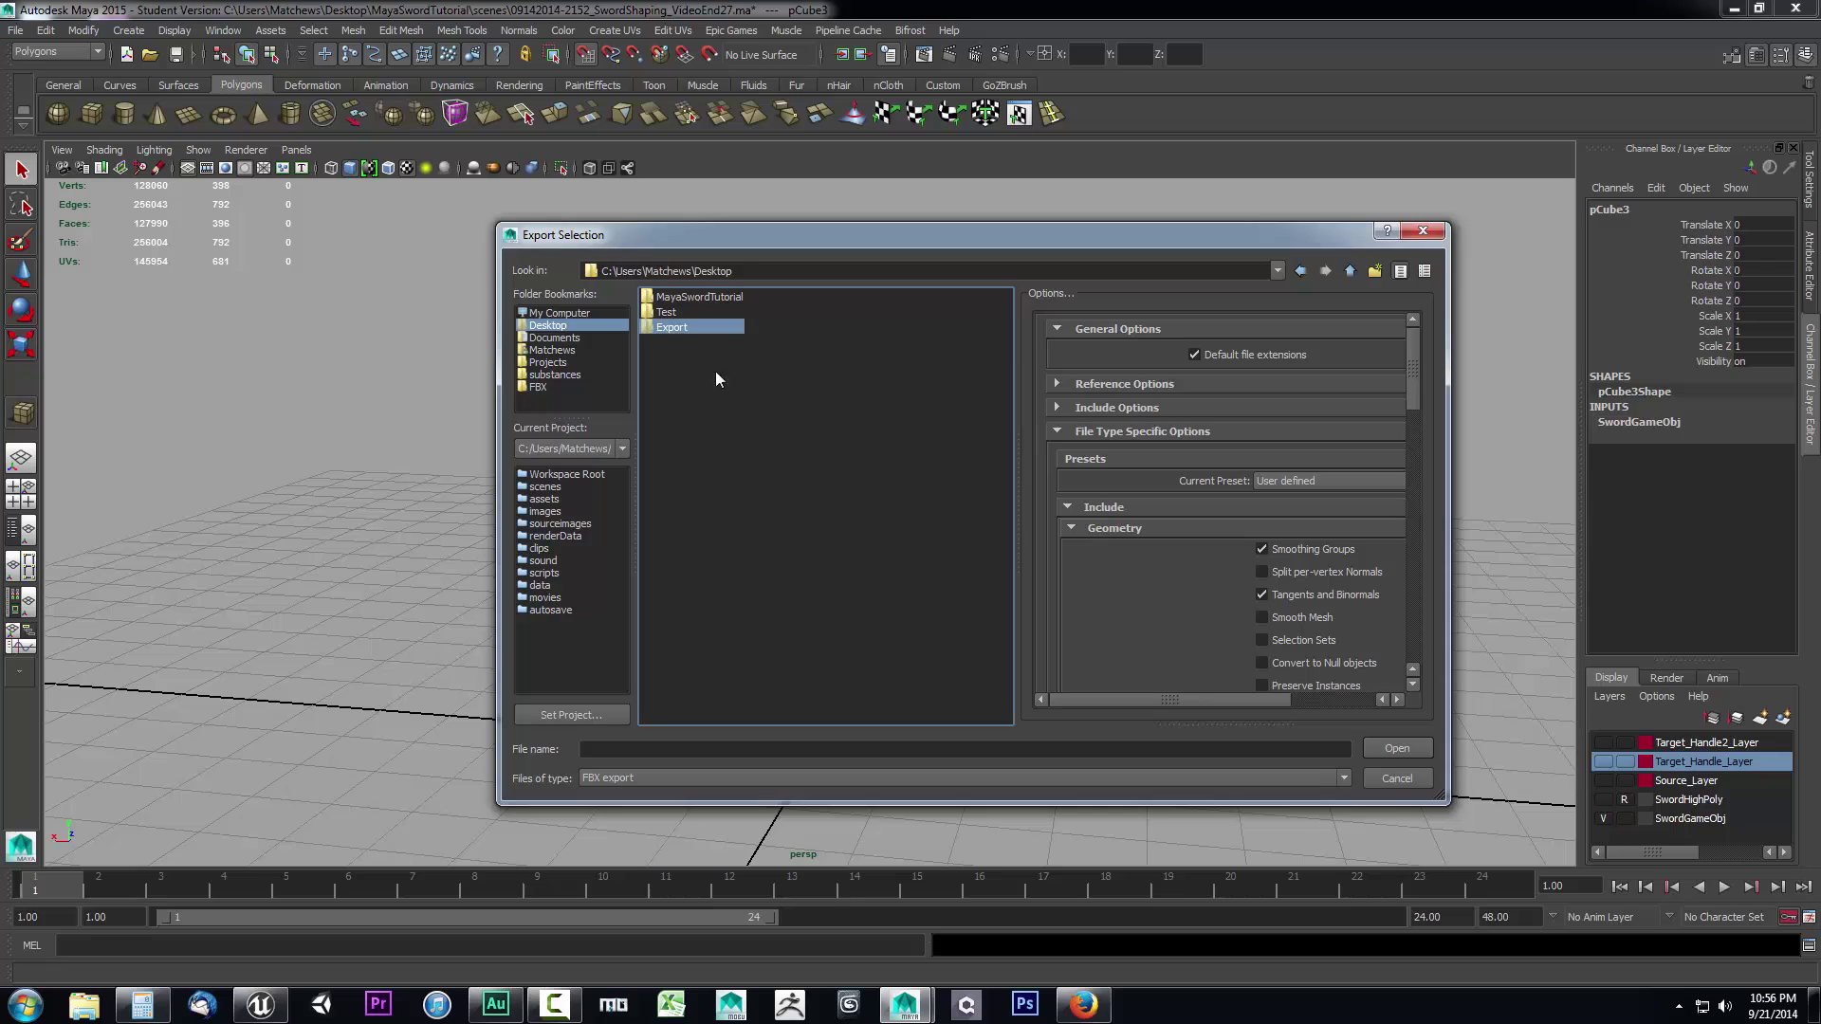
double_click(674, 327)
- Export the selection as Sword.fbx and minimise Maya
type("Sword")
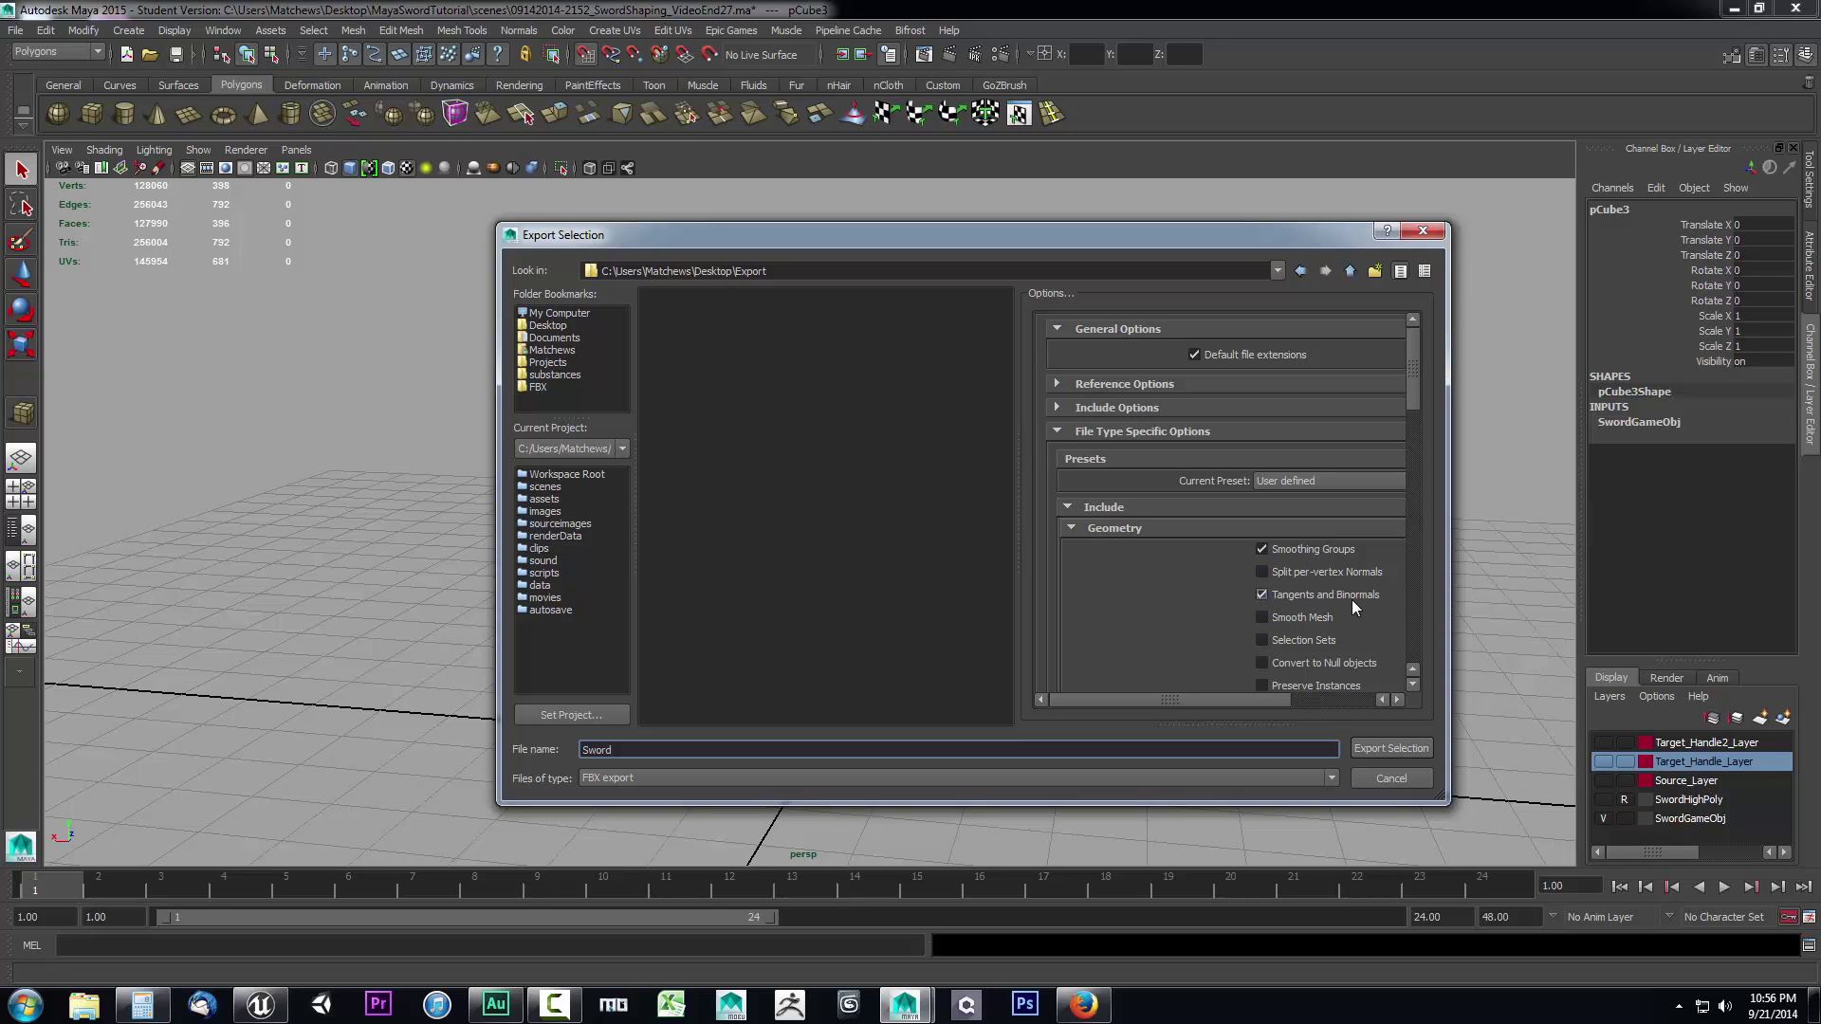
left_click(1387, 747)
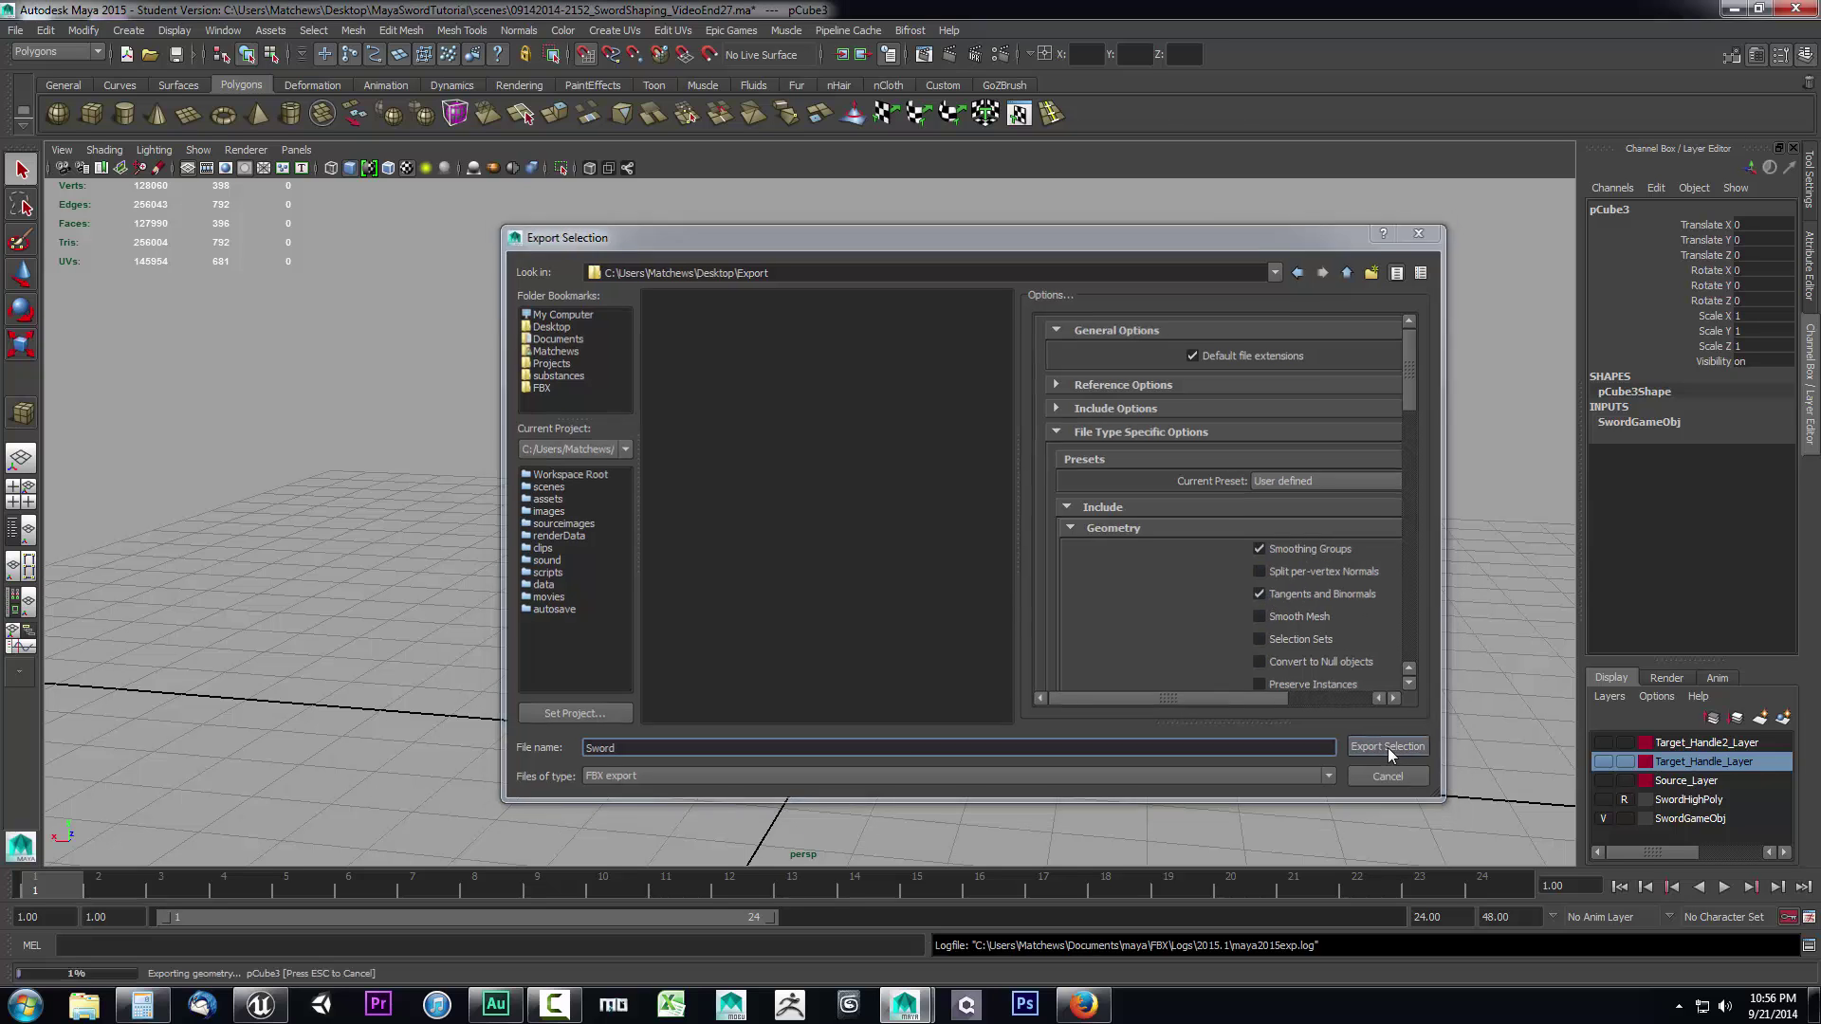
left_click(1732, 11)
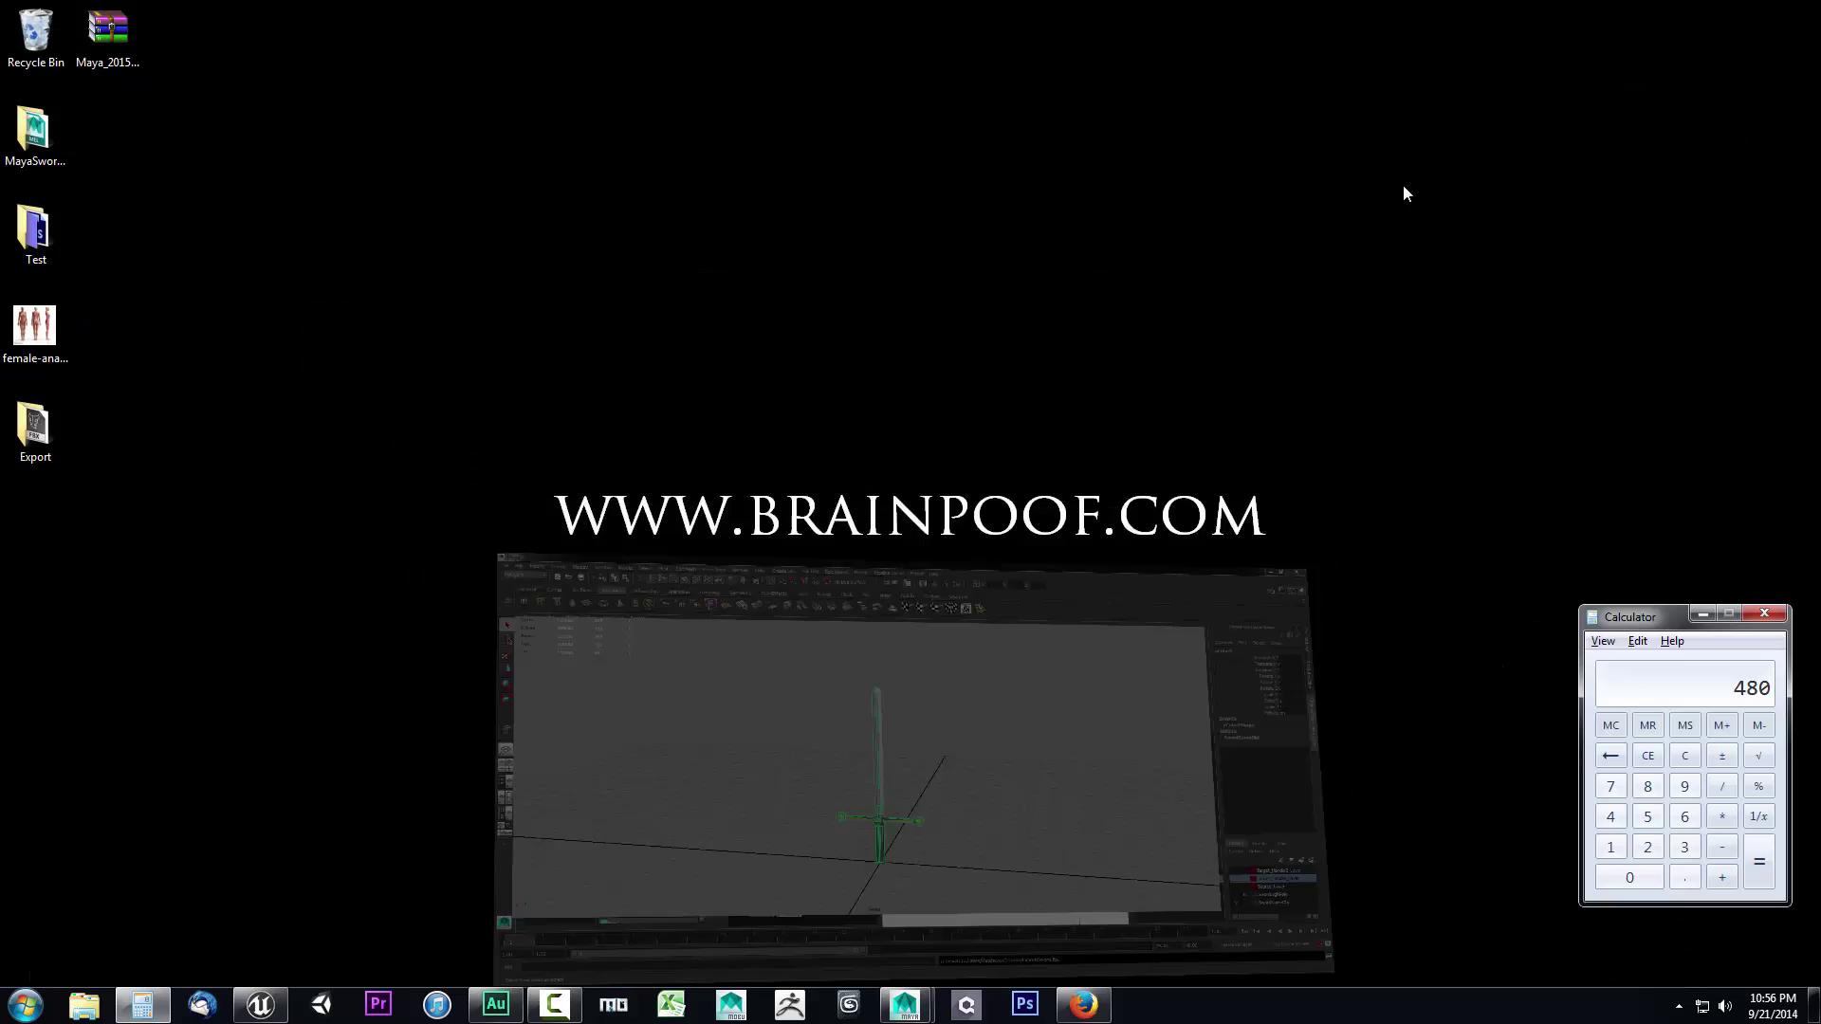
- Bring Unreal to the front and select the Game folder in the Content Browser
left_click(265, 1004)
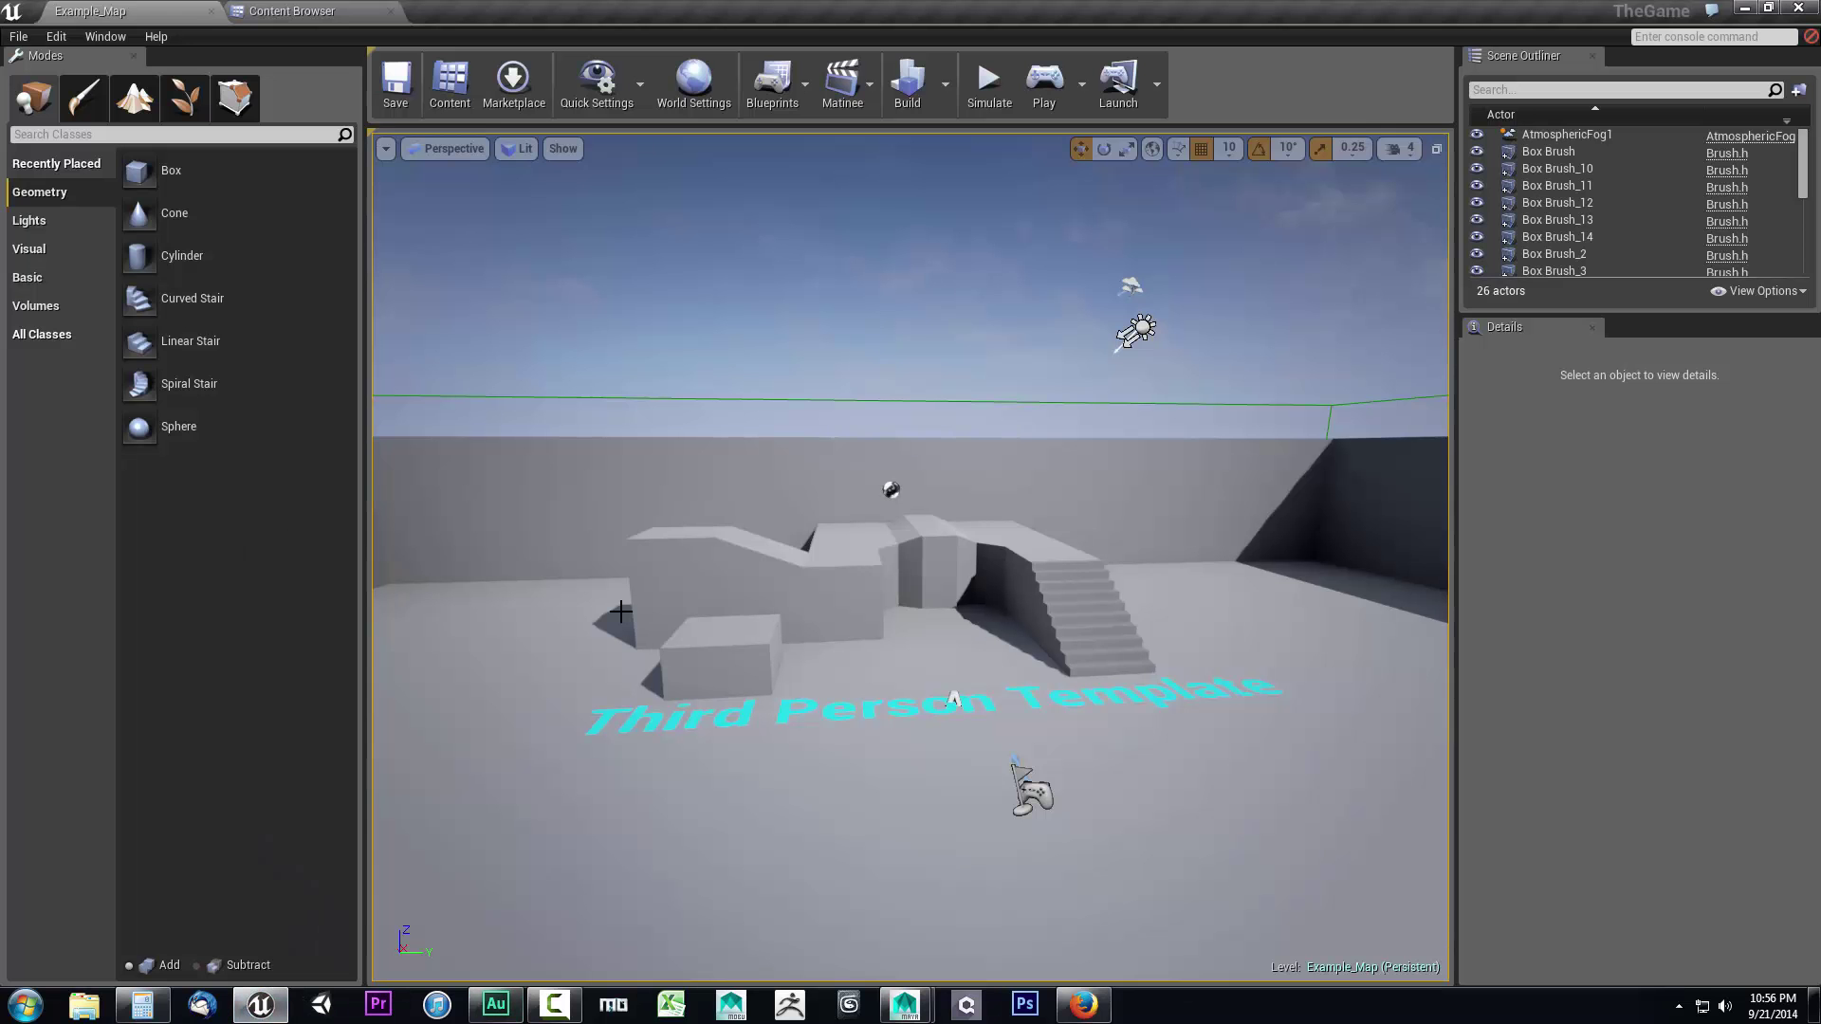
left_click(289, 11)
left_click(59, 101)
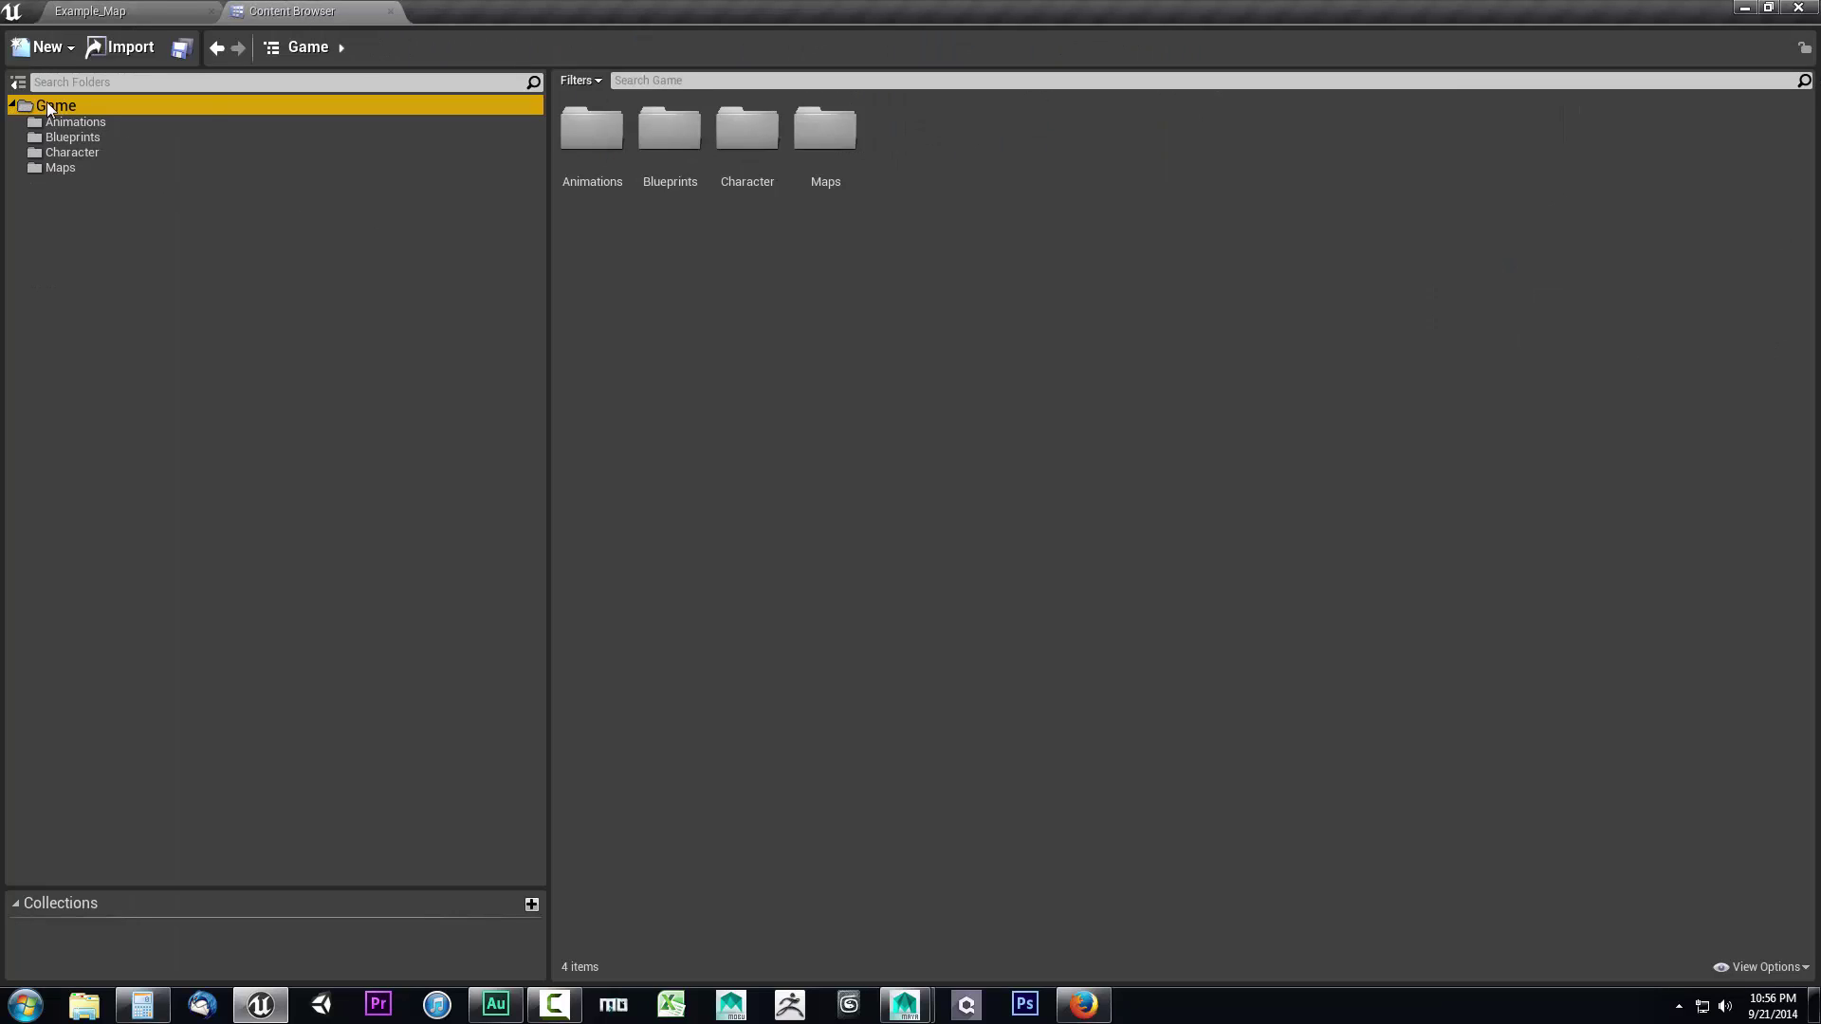
- Create a folder named Sword under Game and start an import into it
right_click(48, 100)
left_click(100, 110)
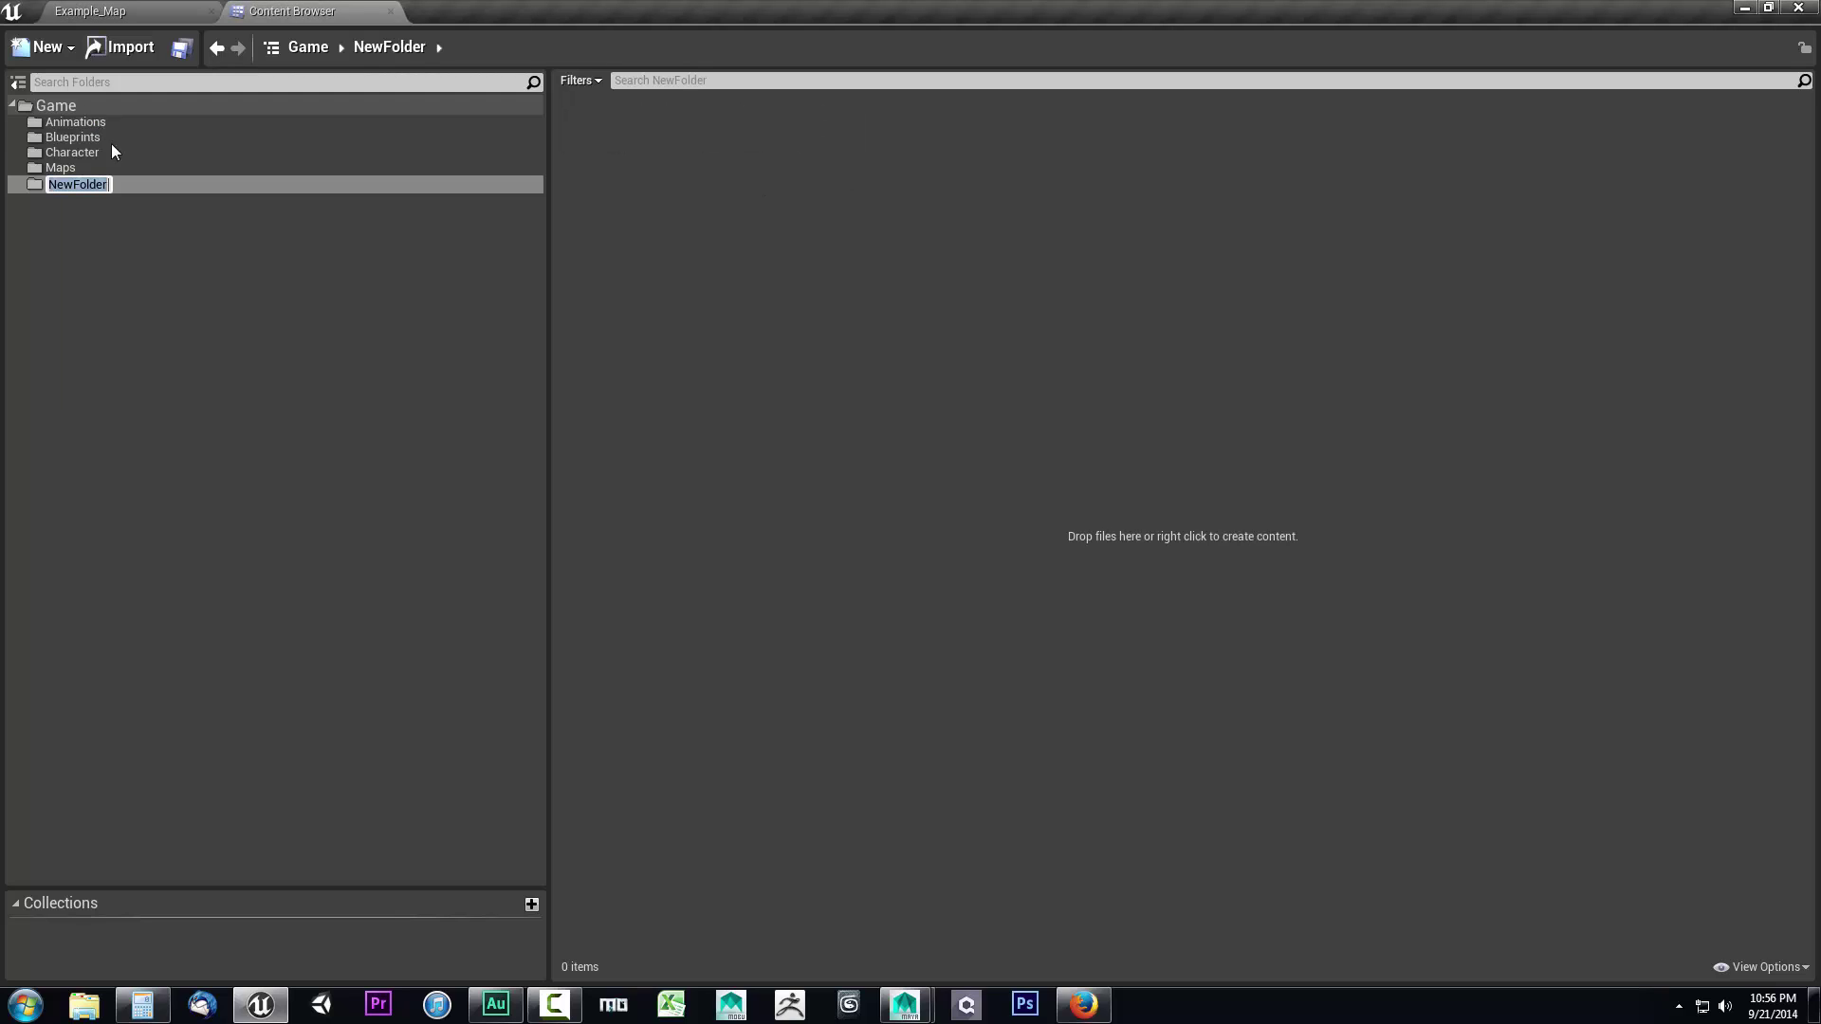
type("Sword")
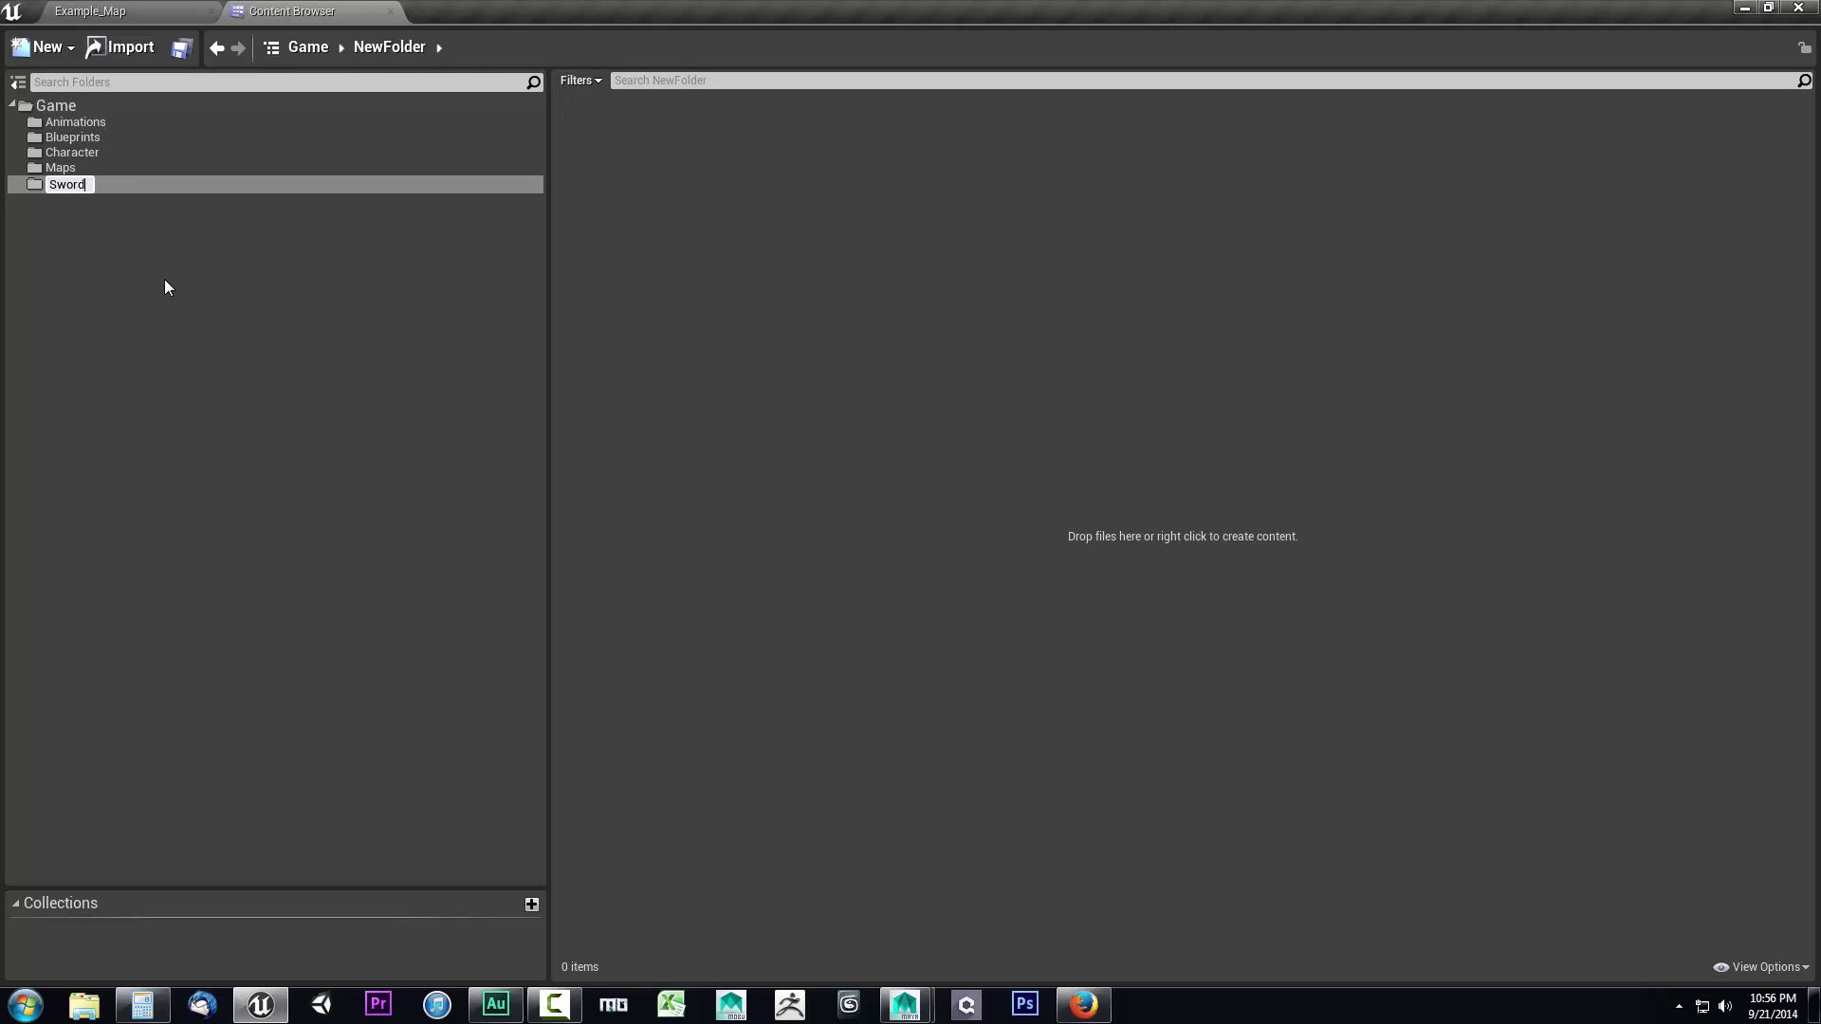
key("Return")
right_click(830, 208)
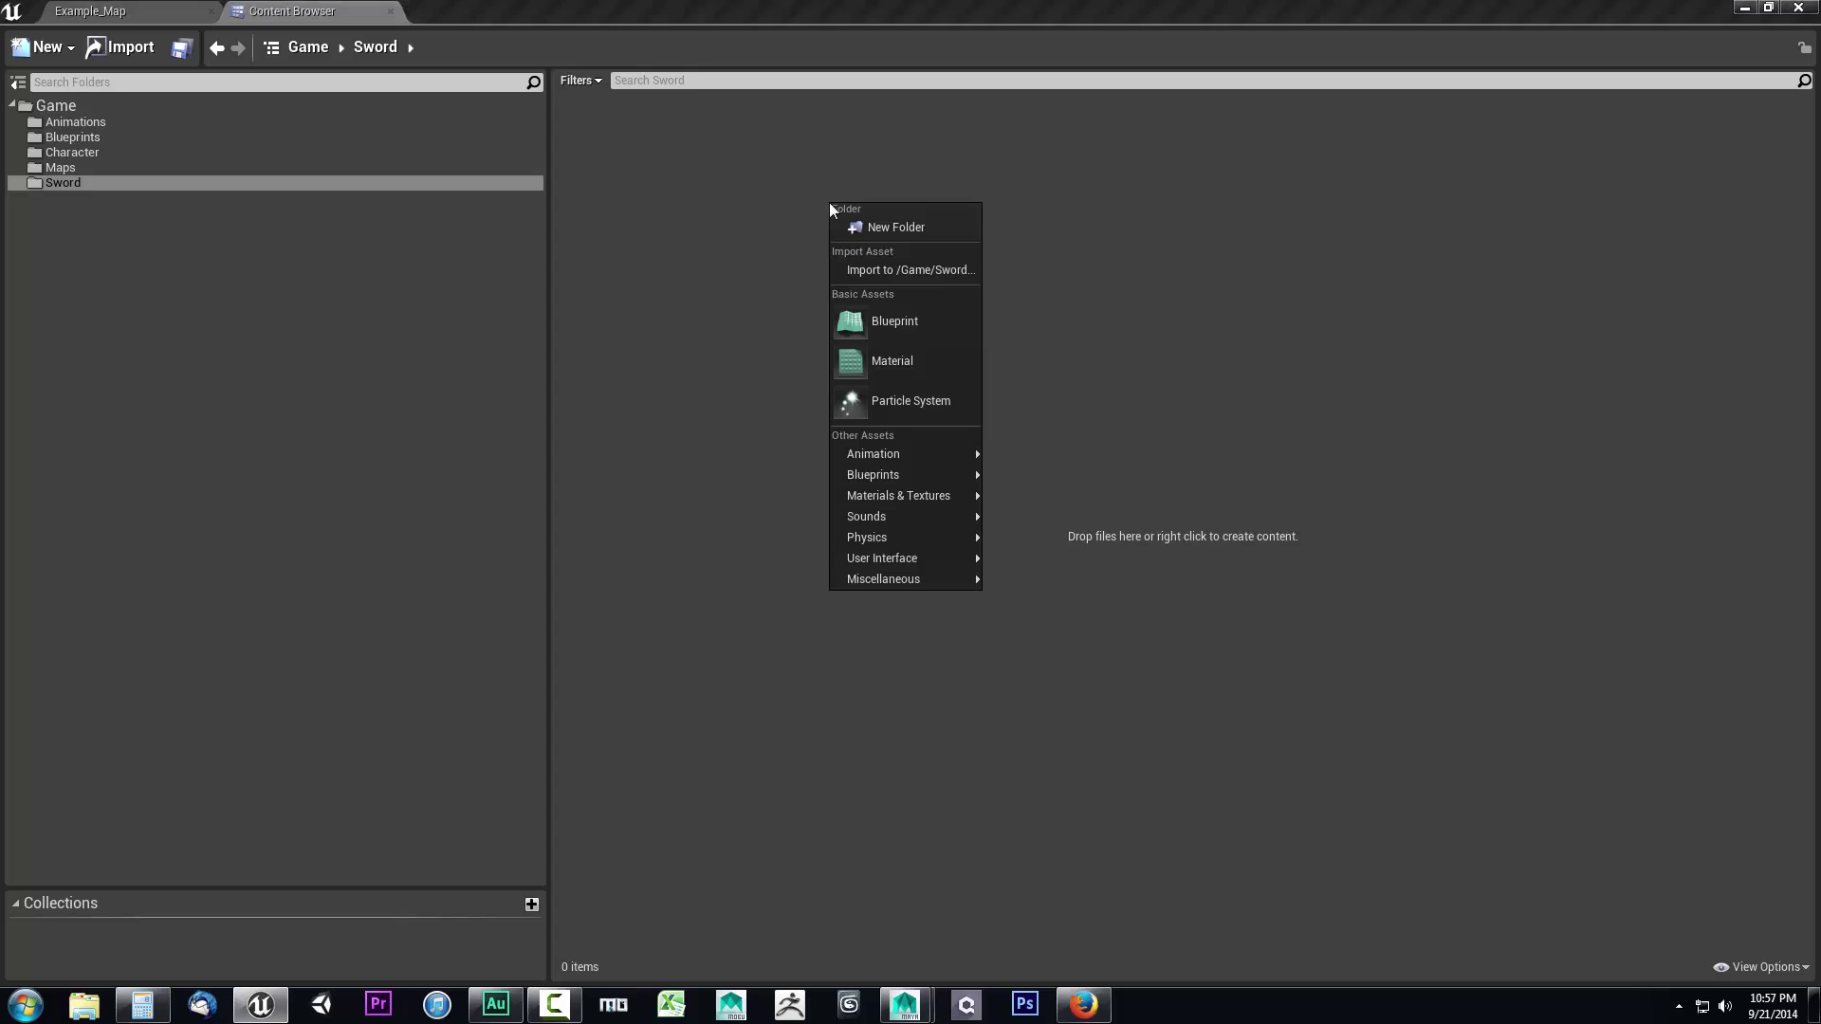
left_click(873, 270)
- Open Sword.fbx, expand Advanced FBX options, and import it with materials and textures
left_click(206, 132)
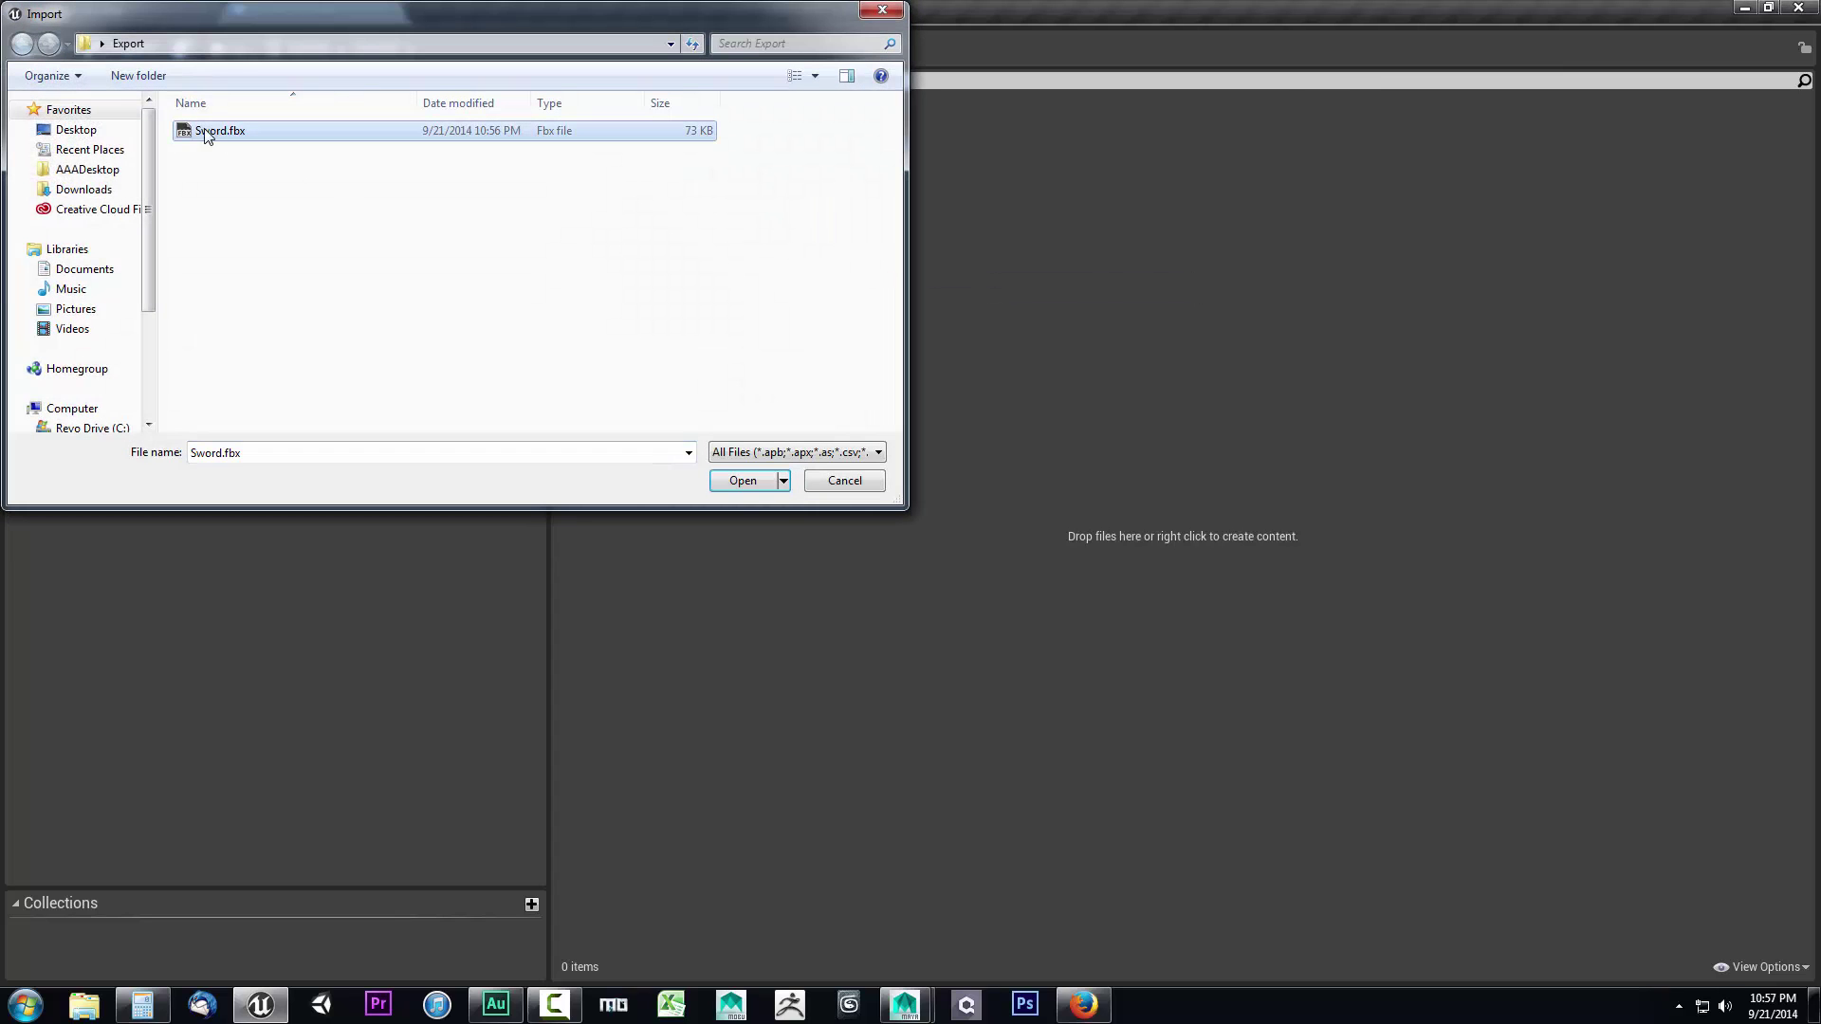
left_click(738, 480)
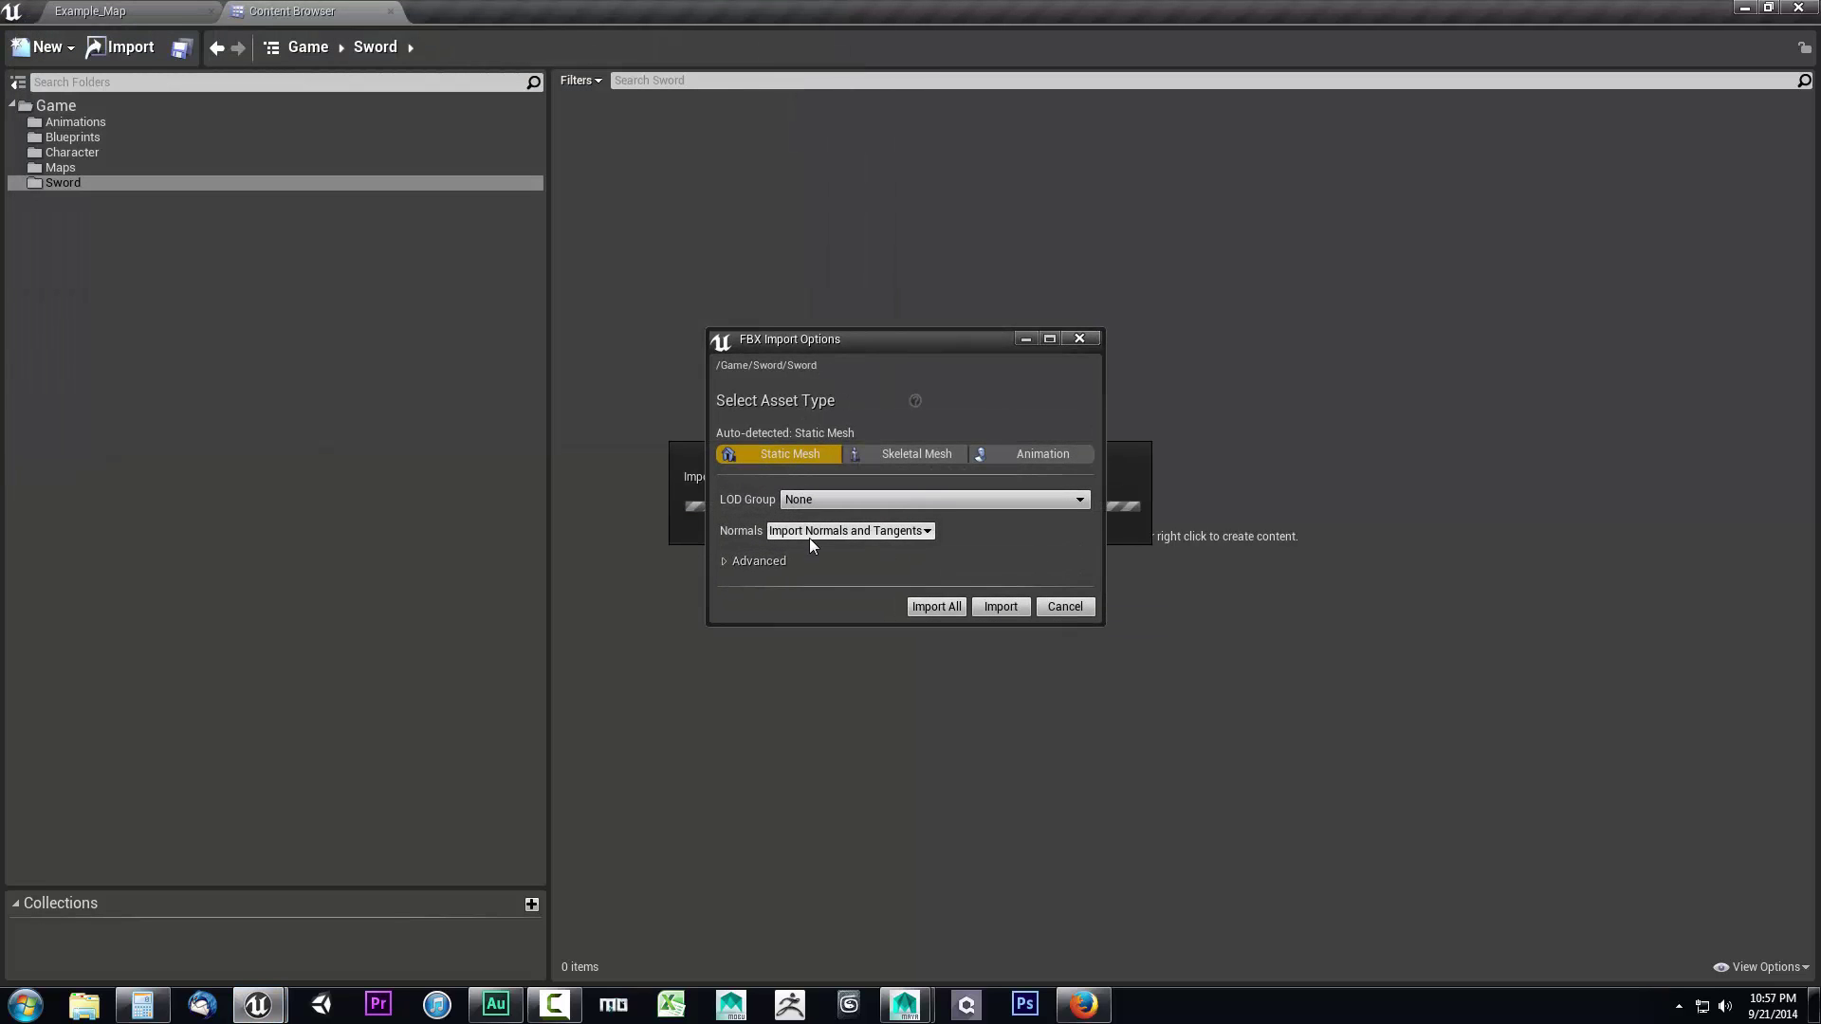
left_click(725, 562)
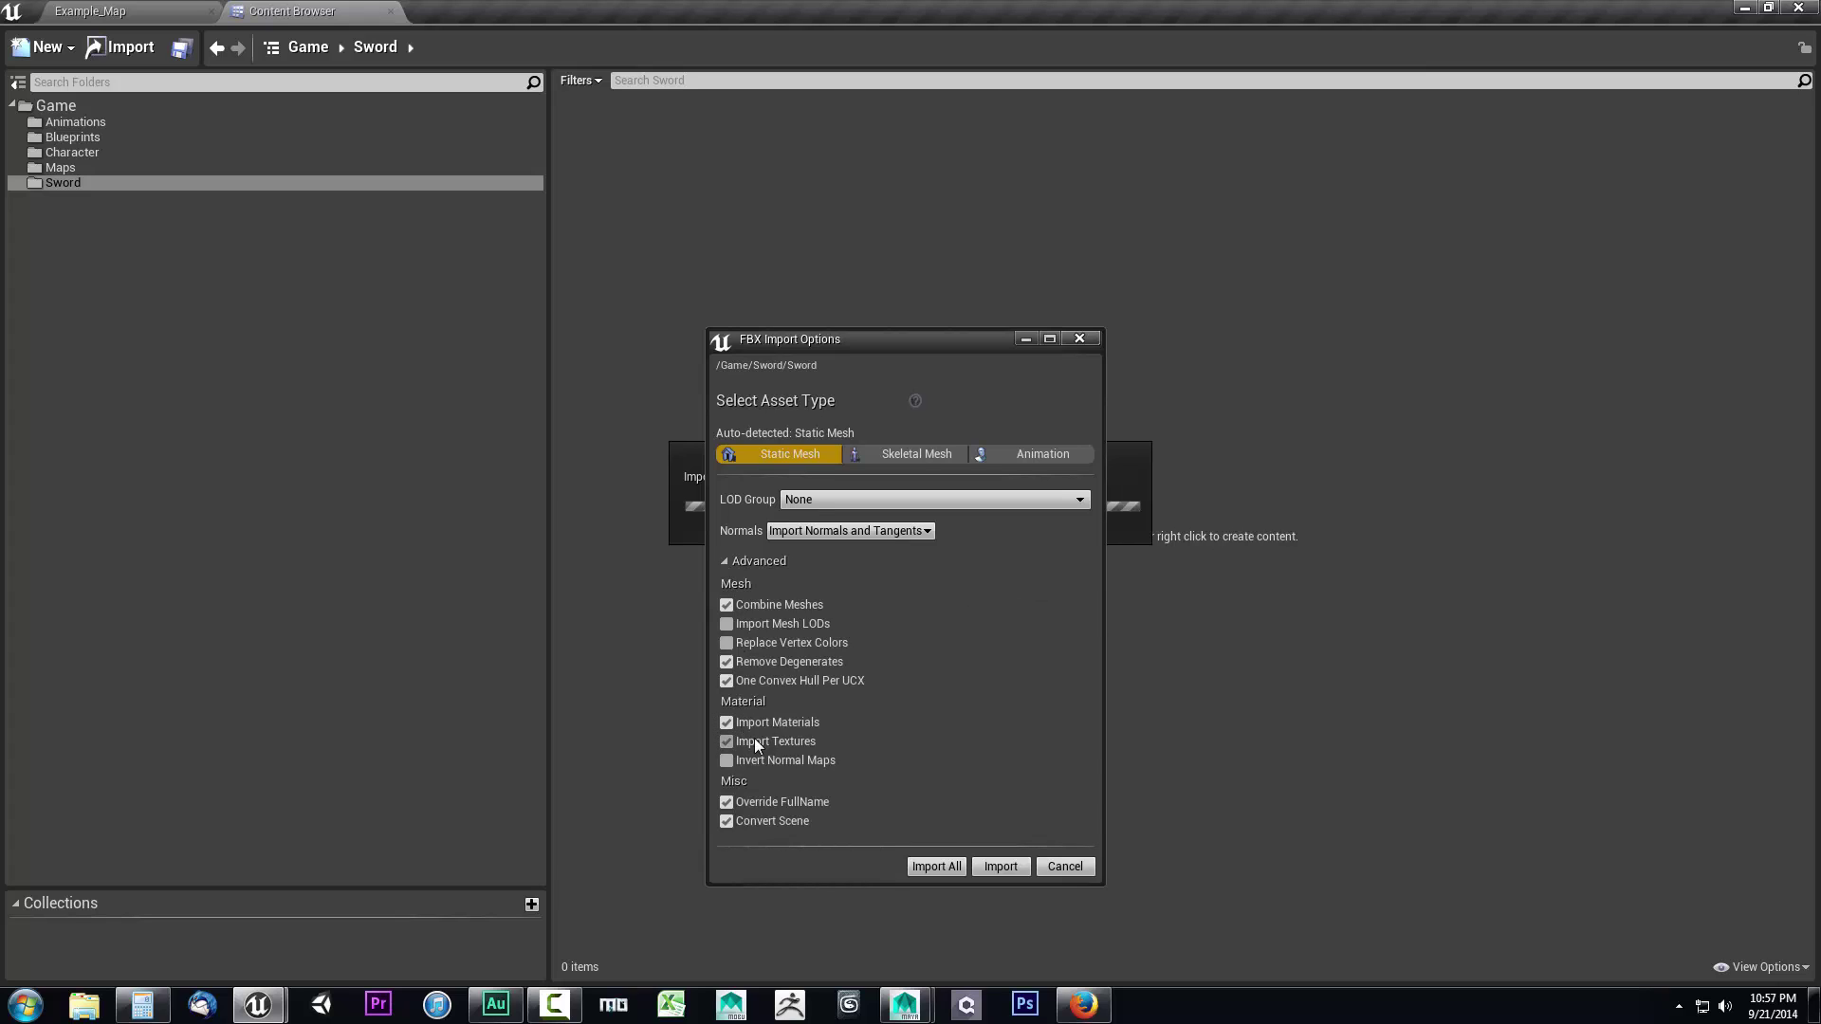
left_click(1000, 866)
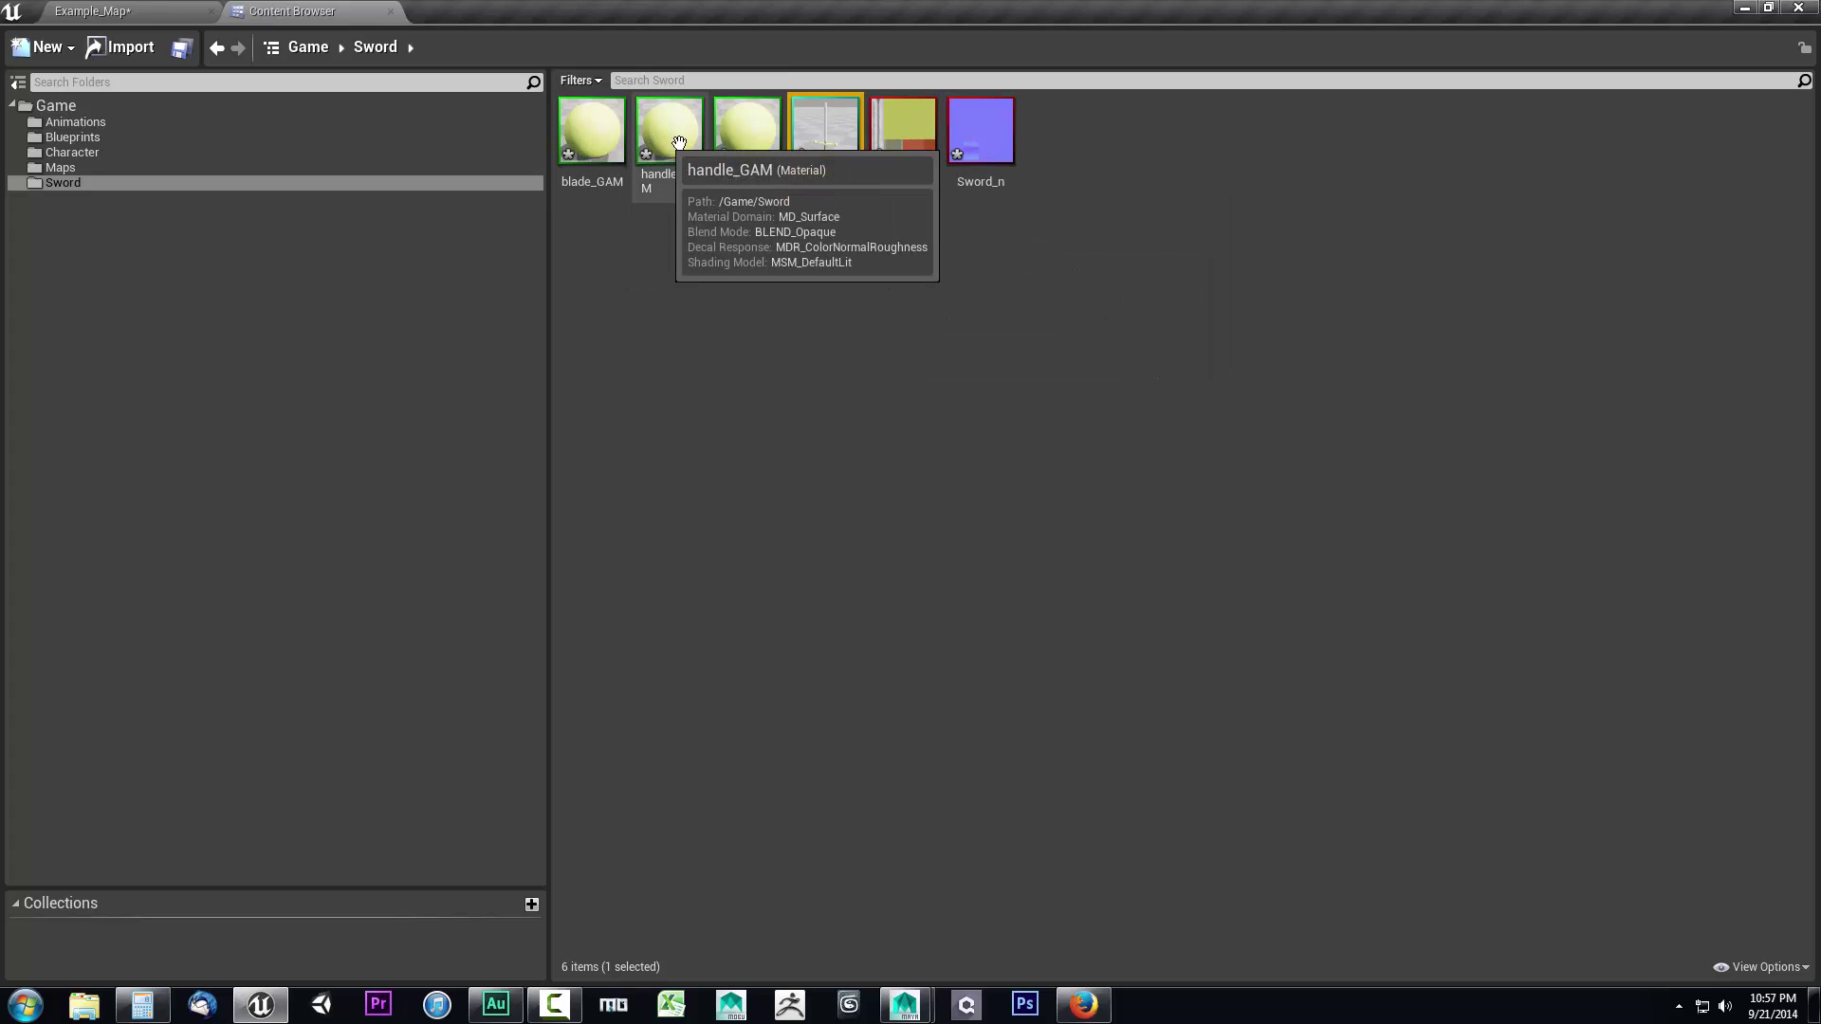
- Preview the imported Sword mesh, then drag it into Example_Map at -670, -320, 120
double_click(841, 142)
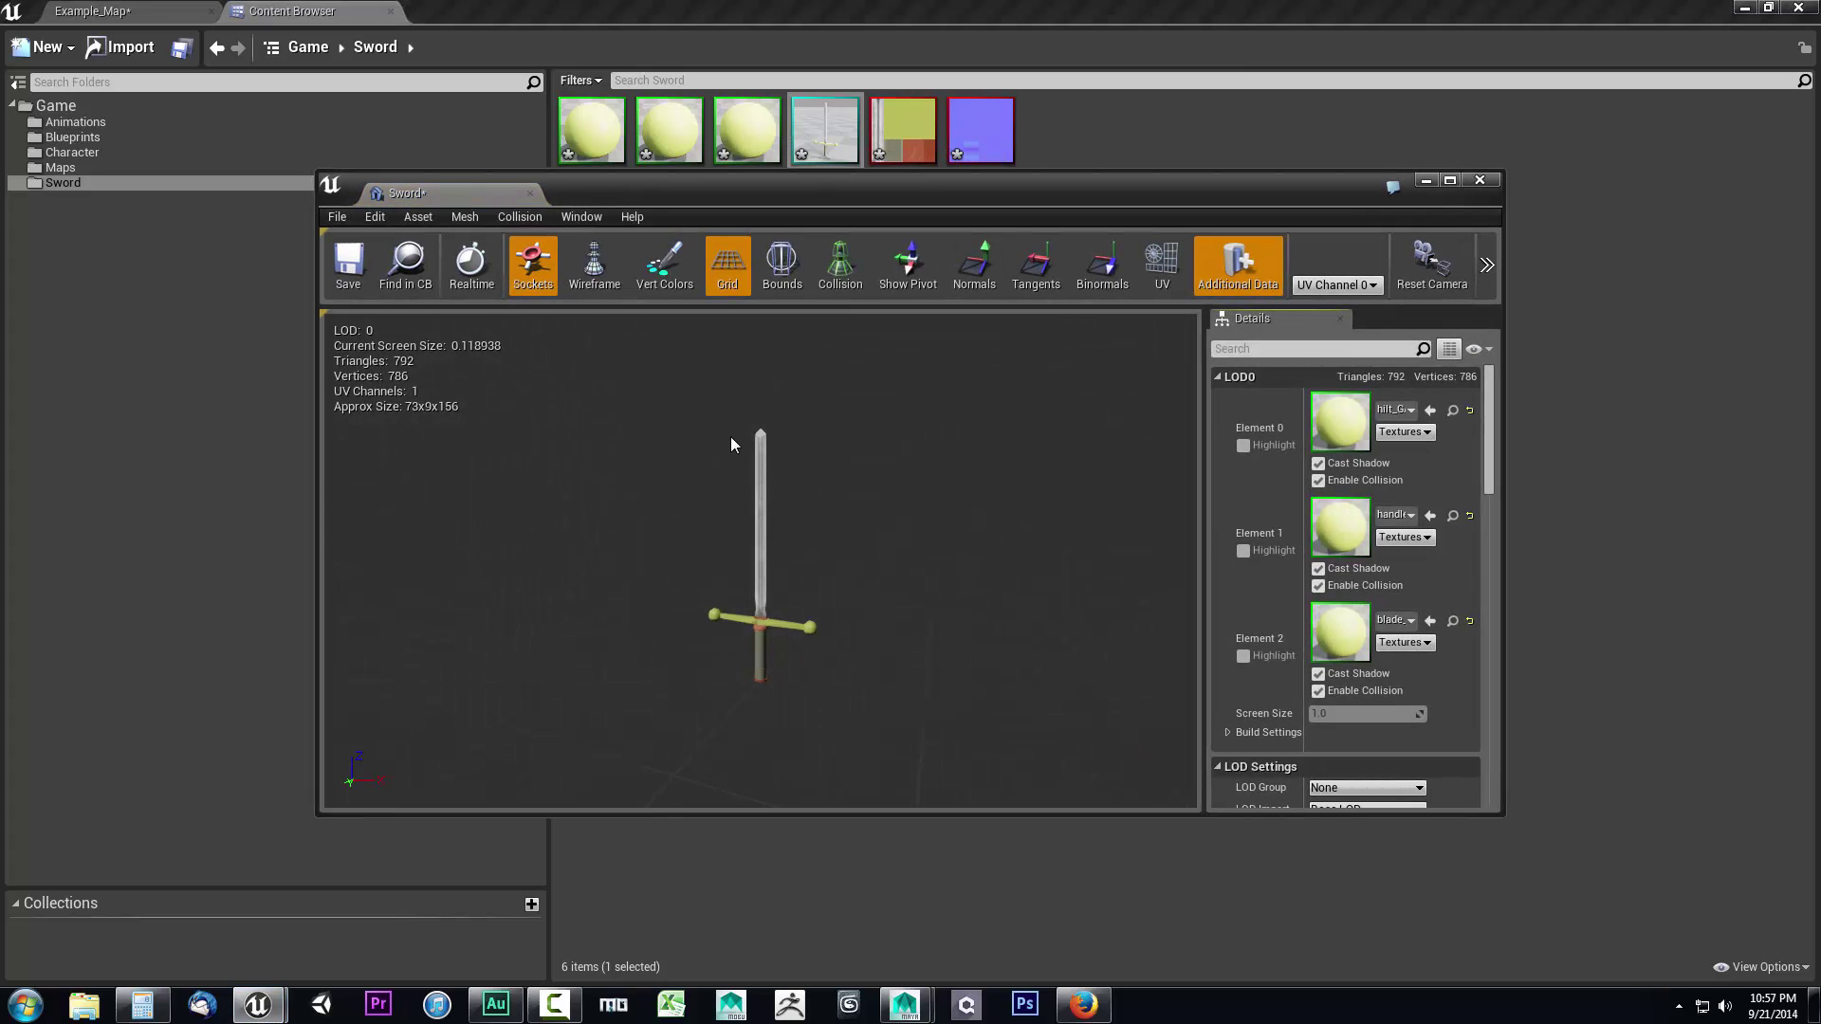
scroll(784, 645, "up", 5)
scroll(755, 537, "down", 4)
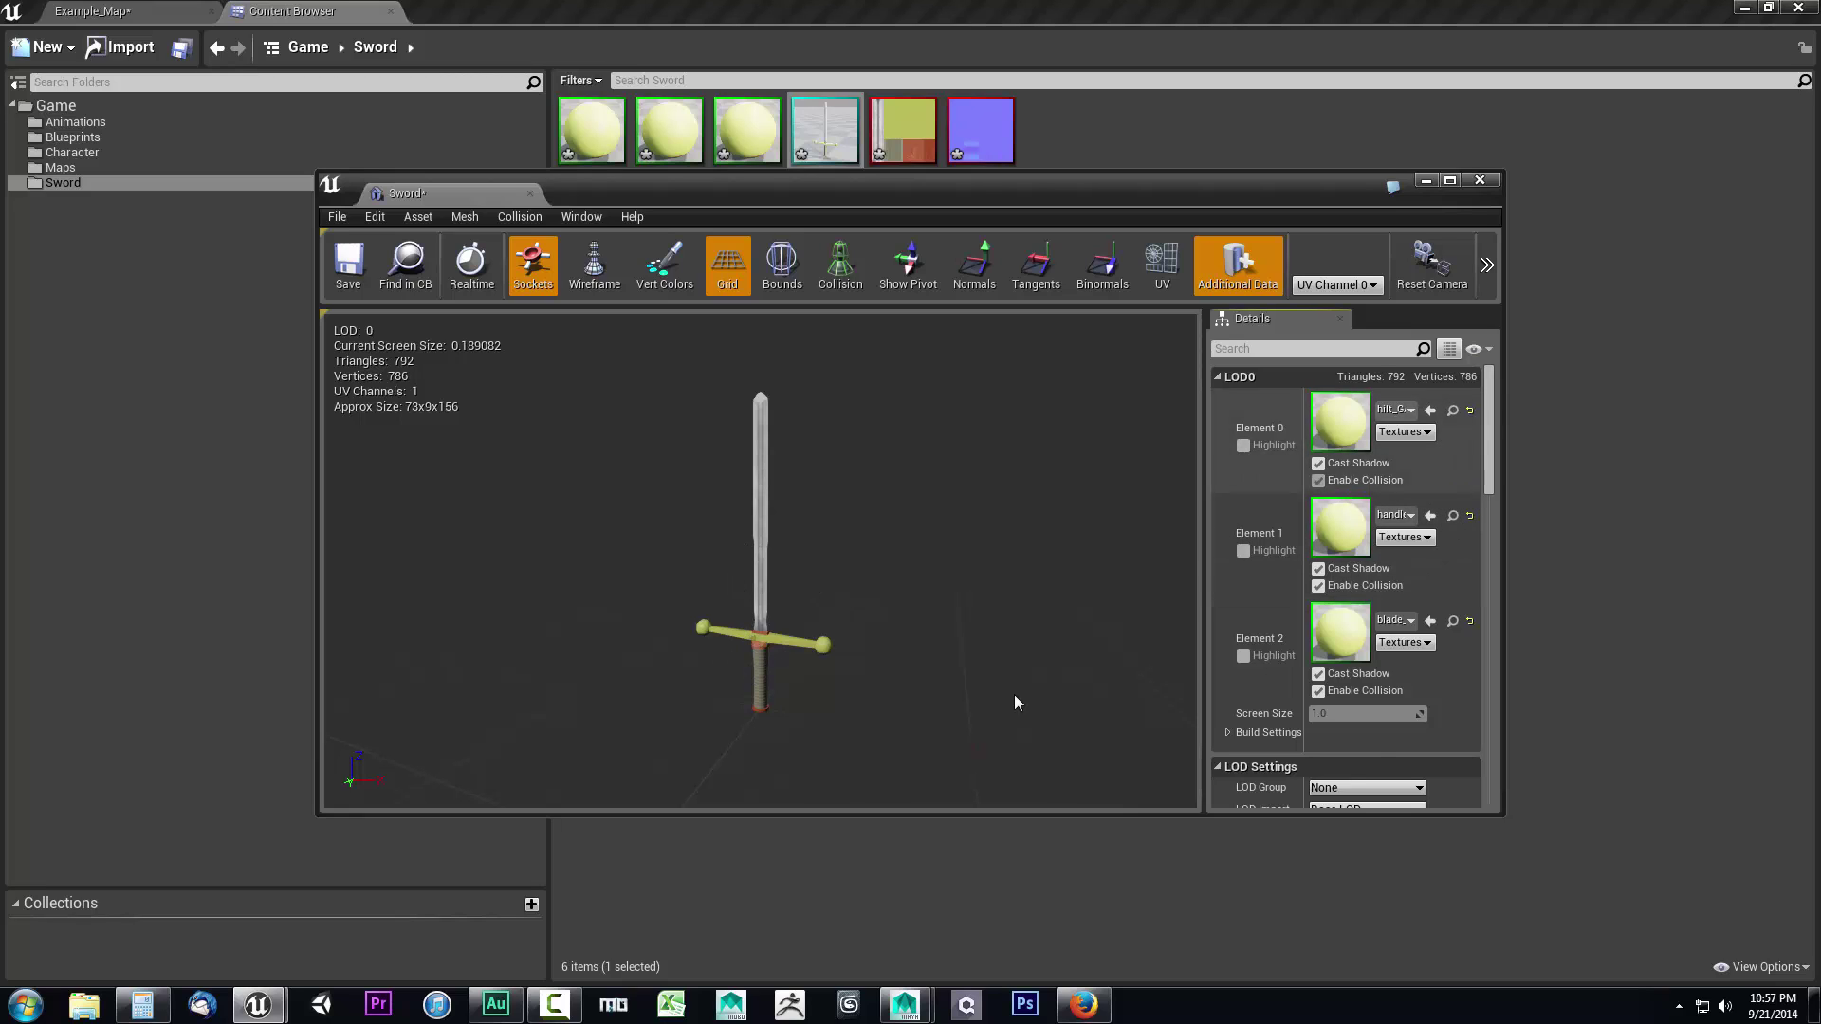
scroll(853, 631, "up", 2)
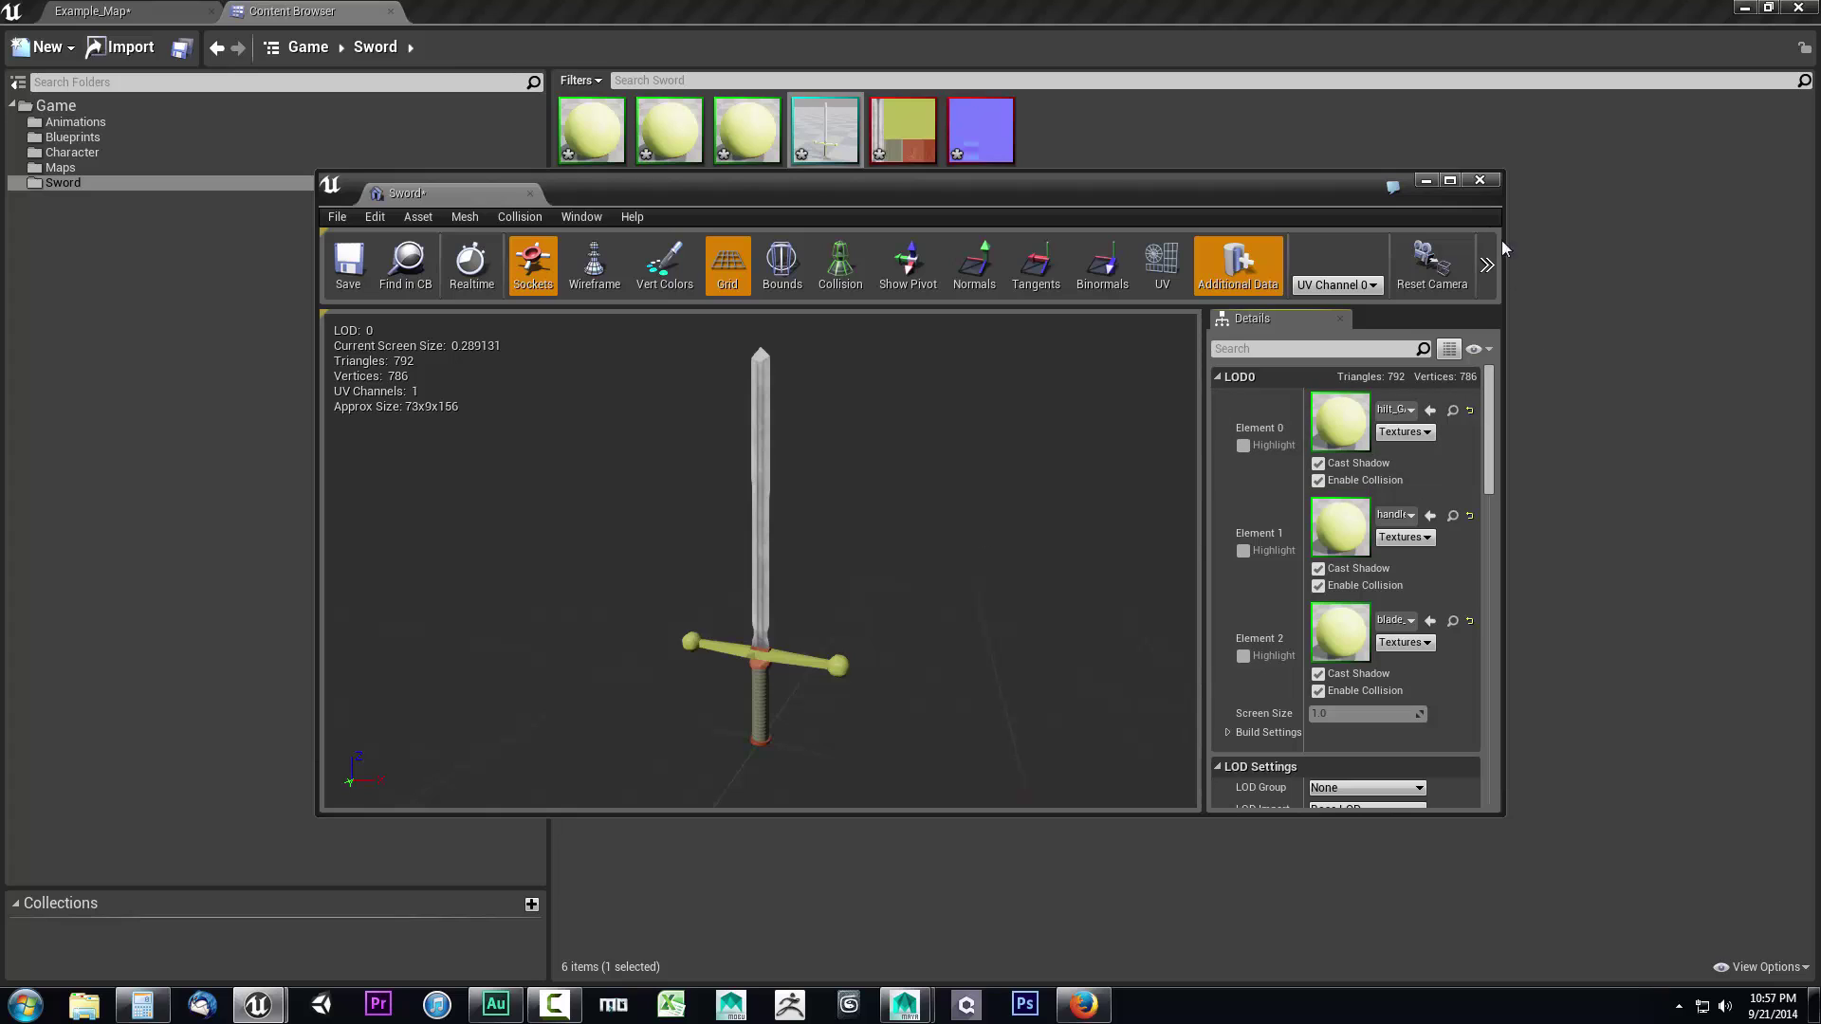
left_click(1481, 185)
left_click_drag(815, 132, 774, 773)
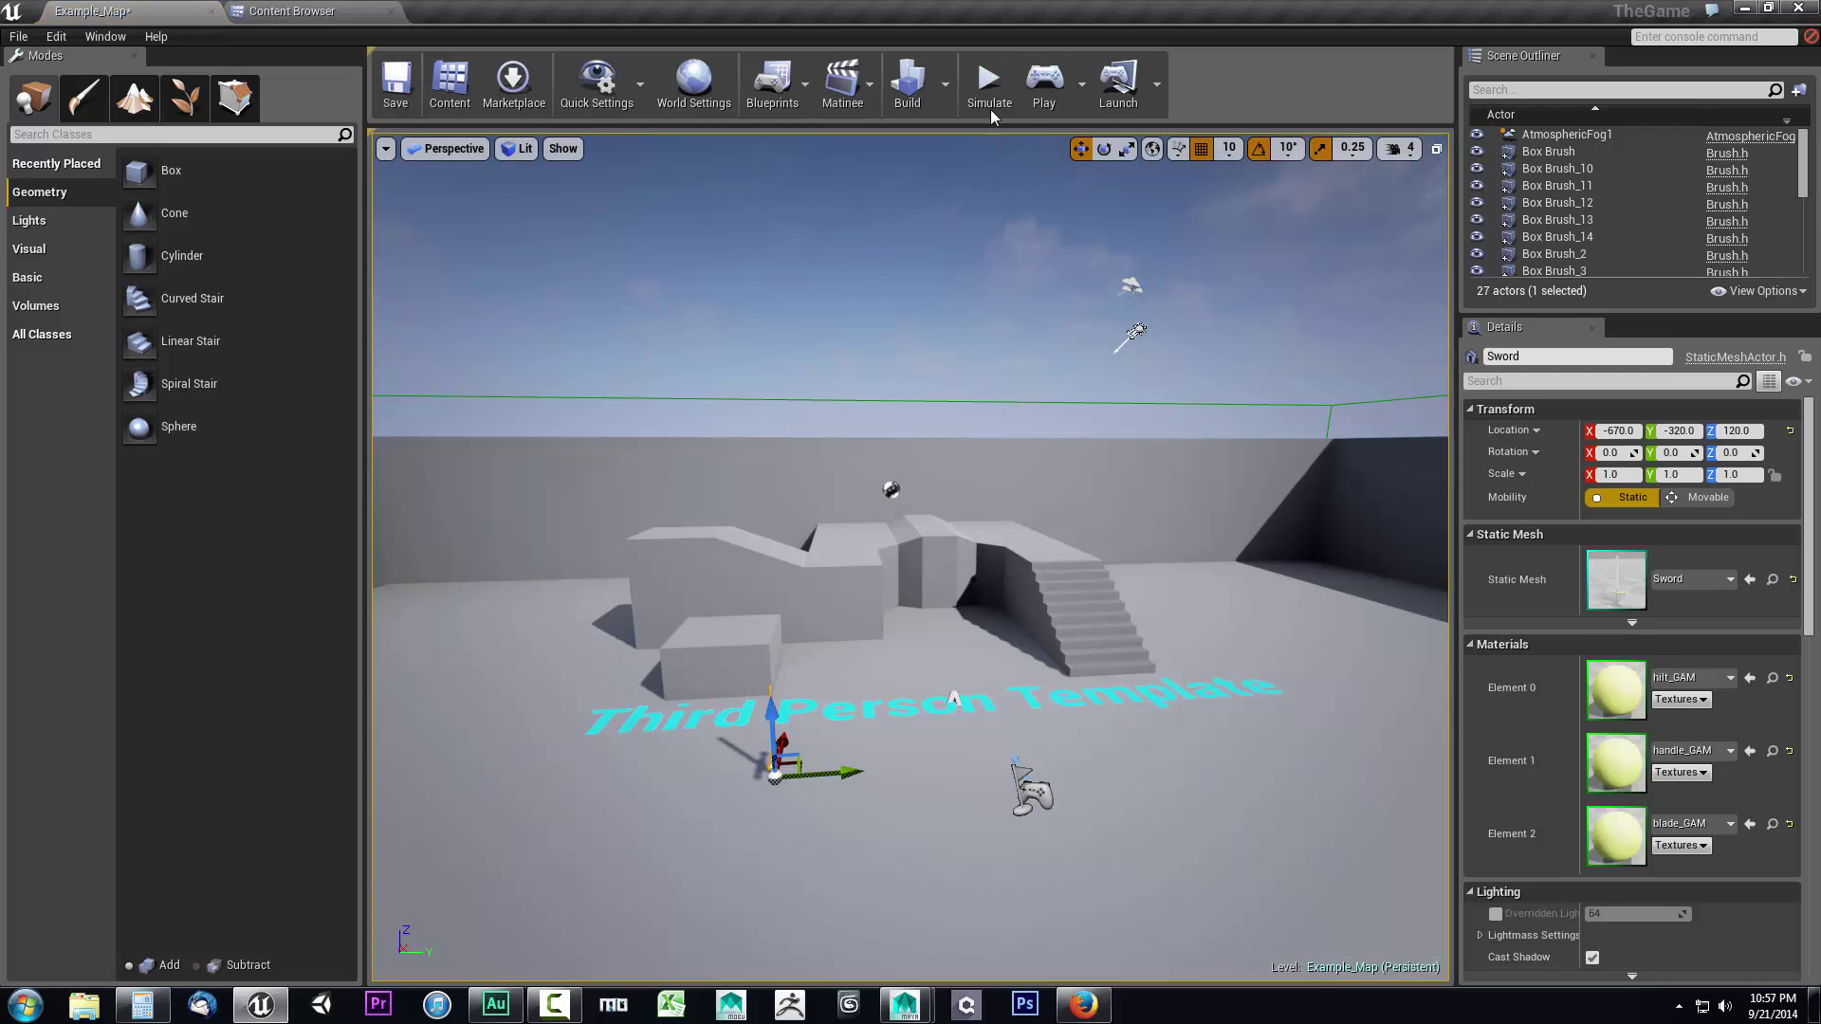
left_click(1031, 83)
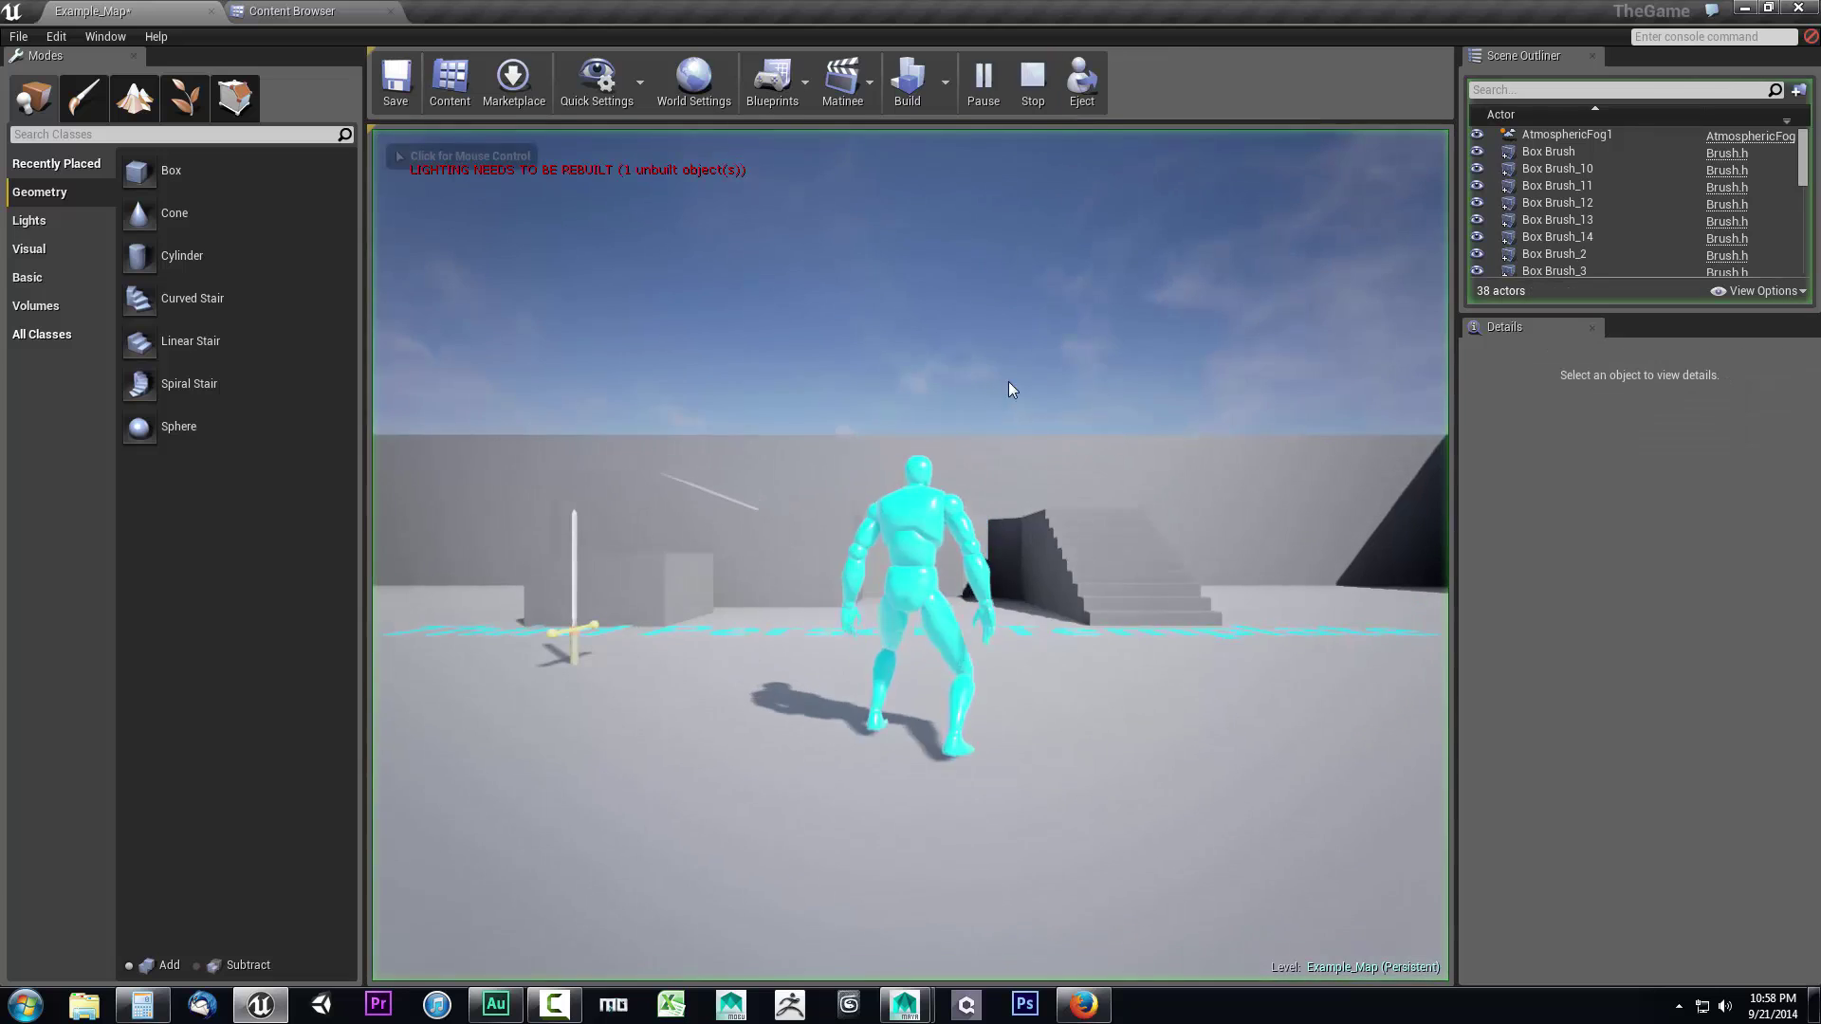
key("w")
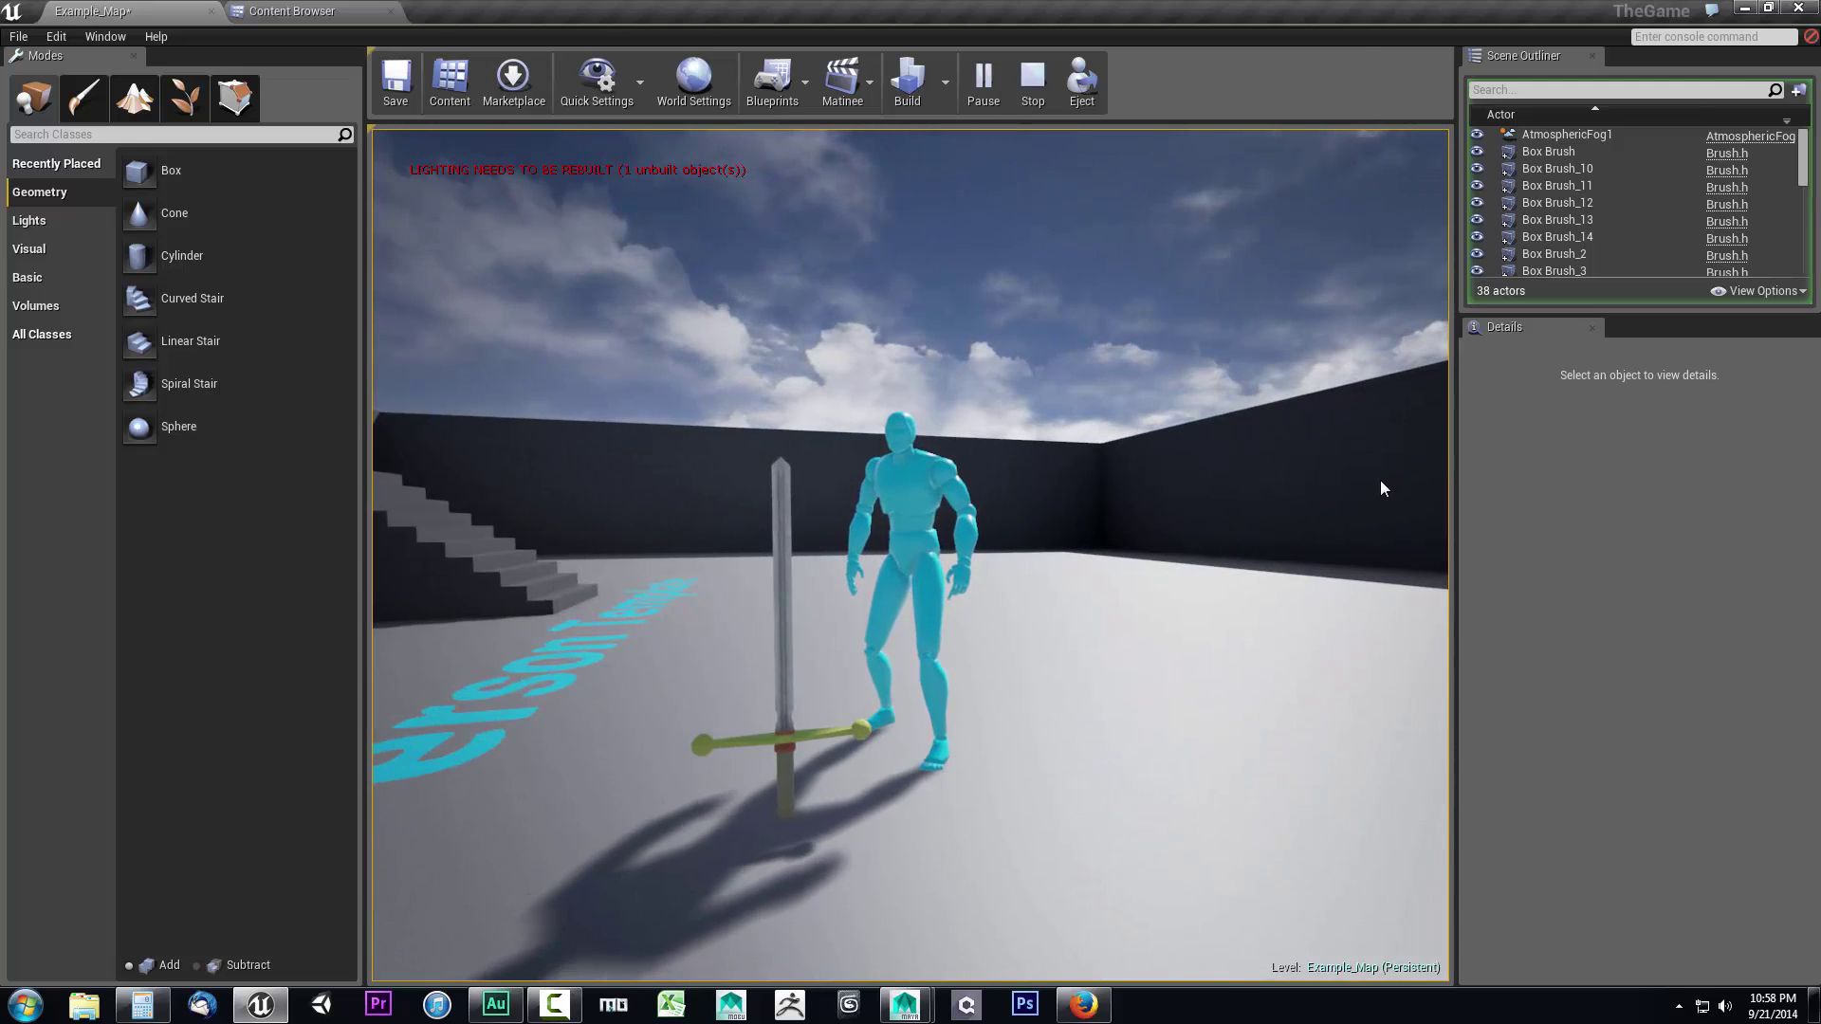
left_click_drag(1380, 480, 1272, 532)
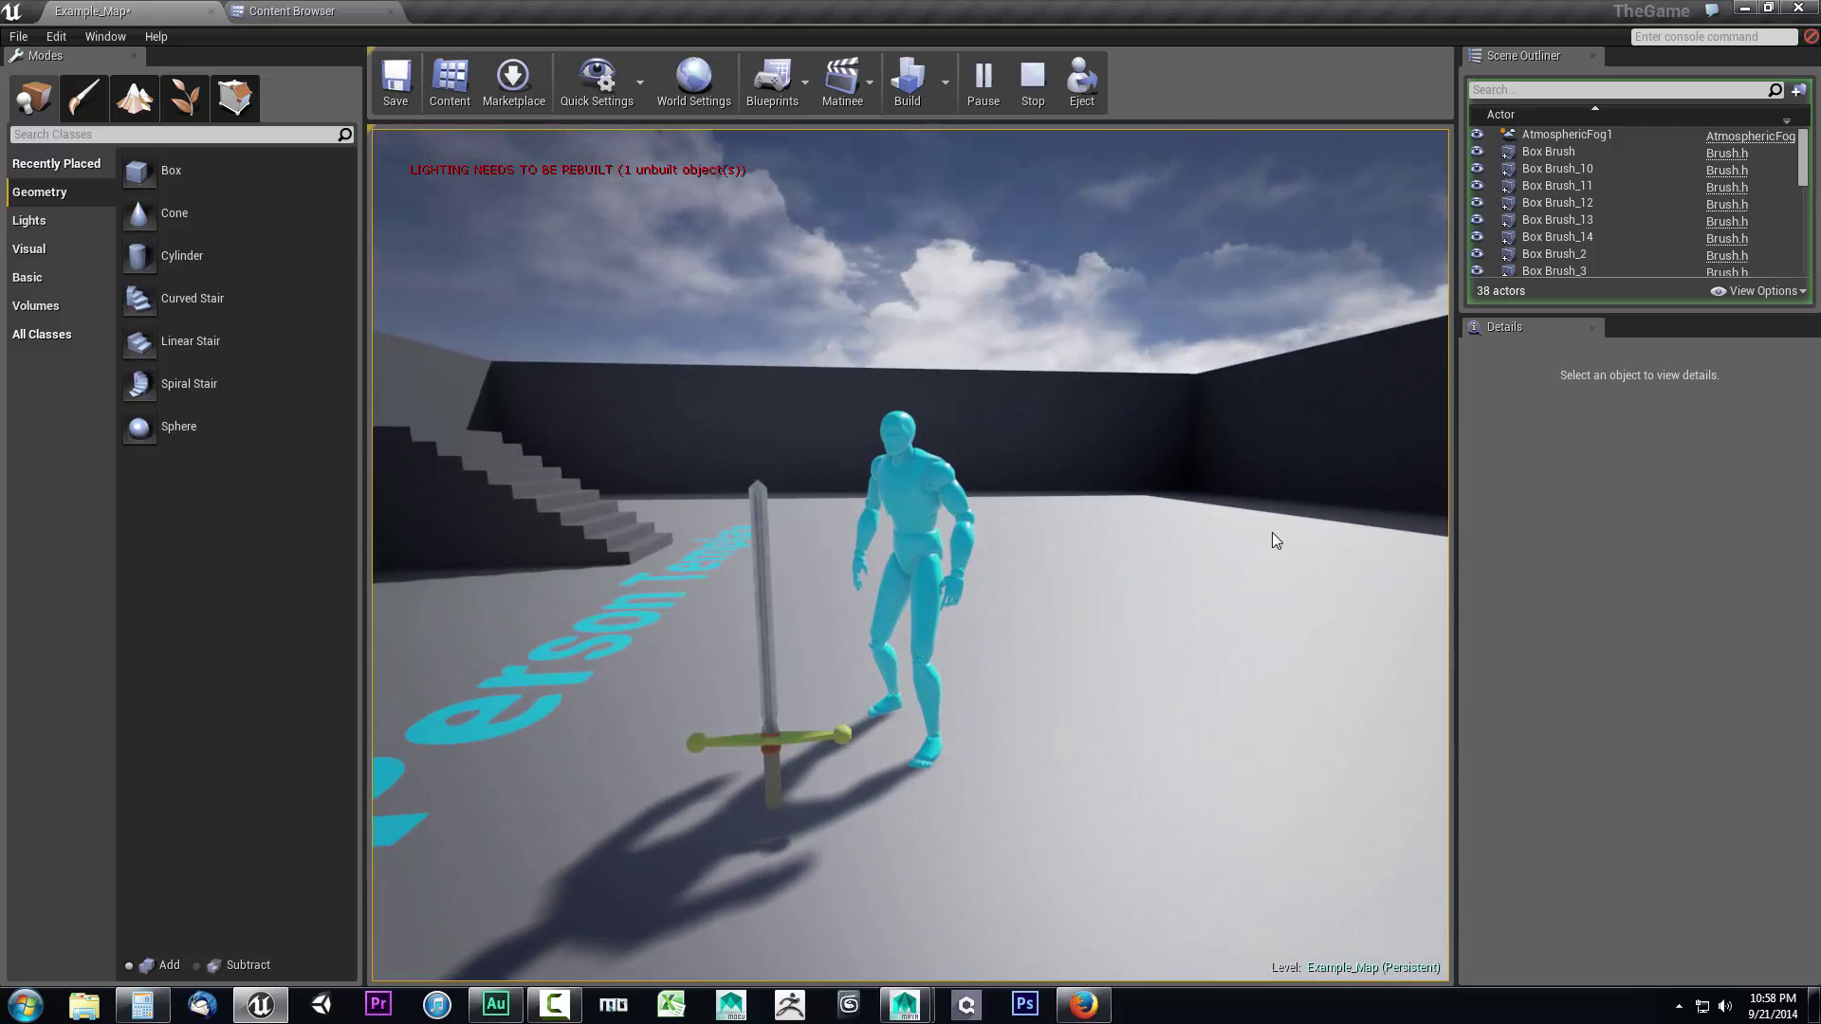
left_click_drag(1272, 532, 801, 550)
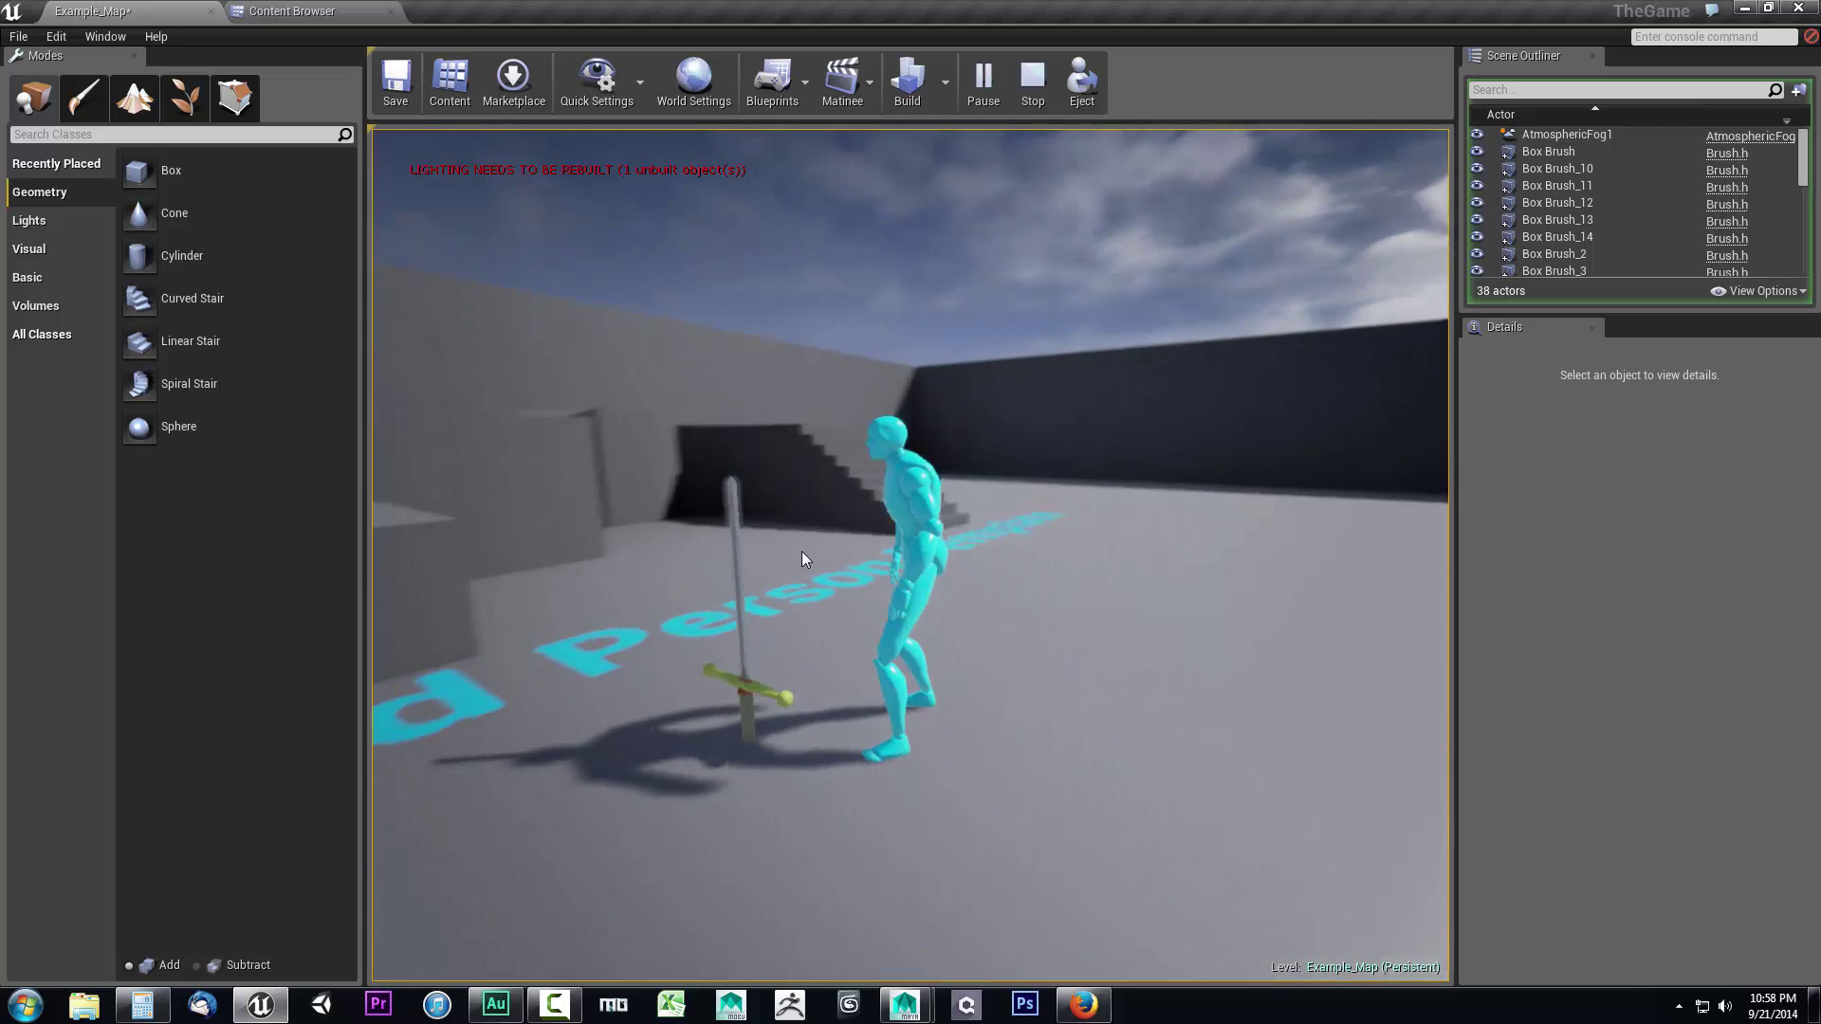
key("Escape")
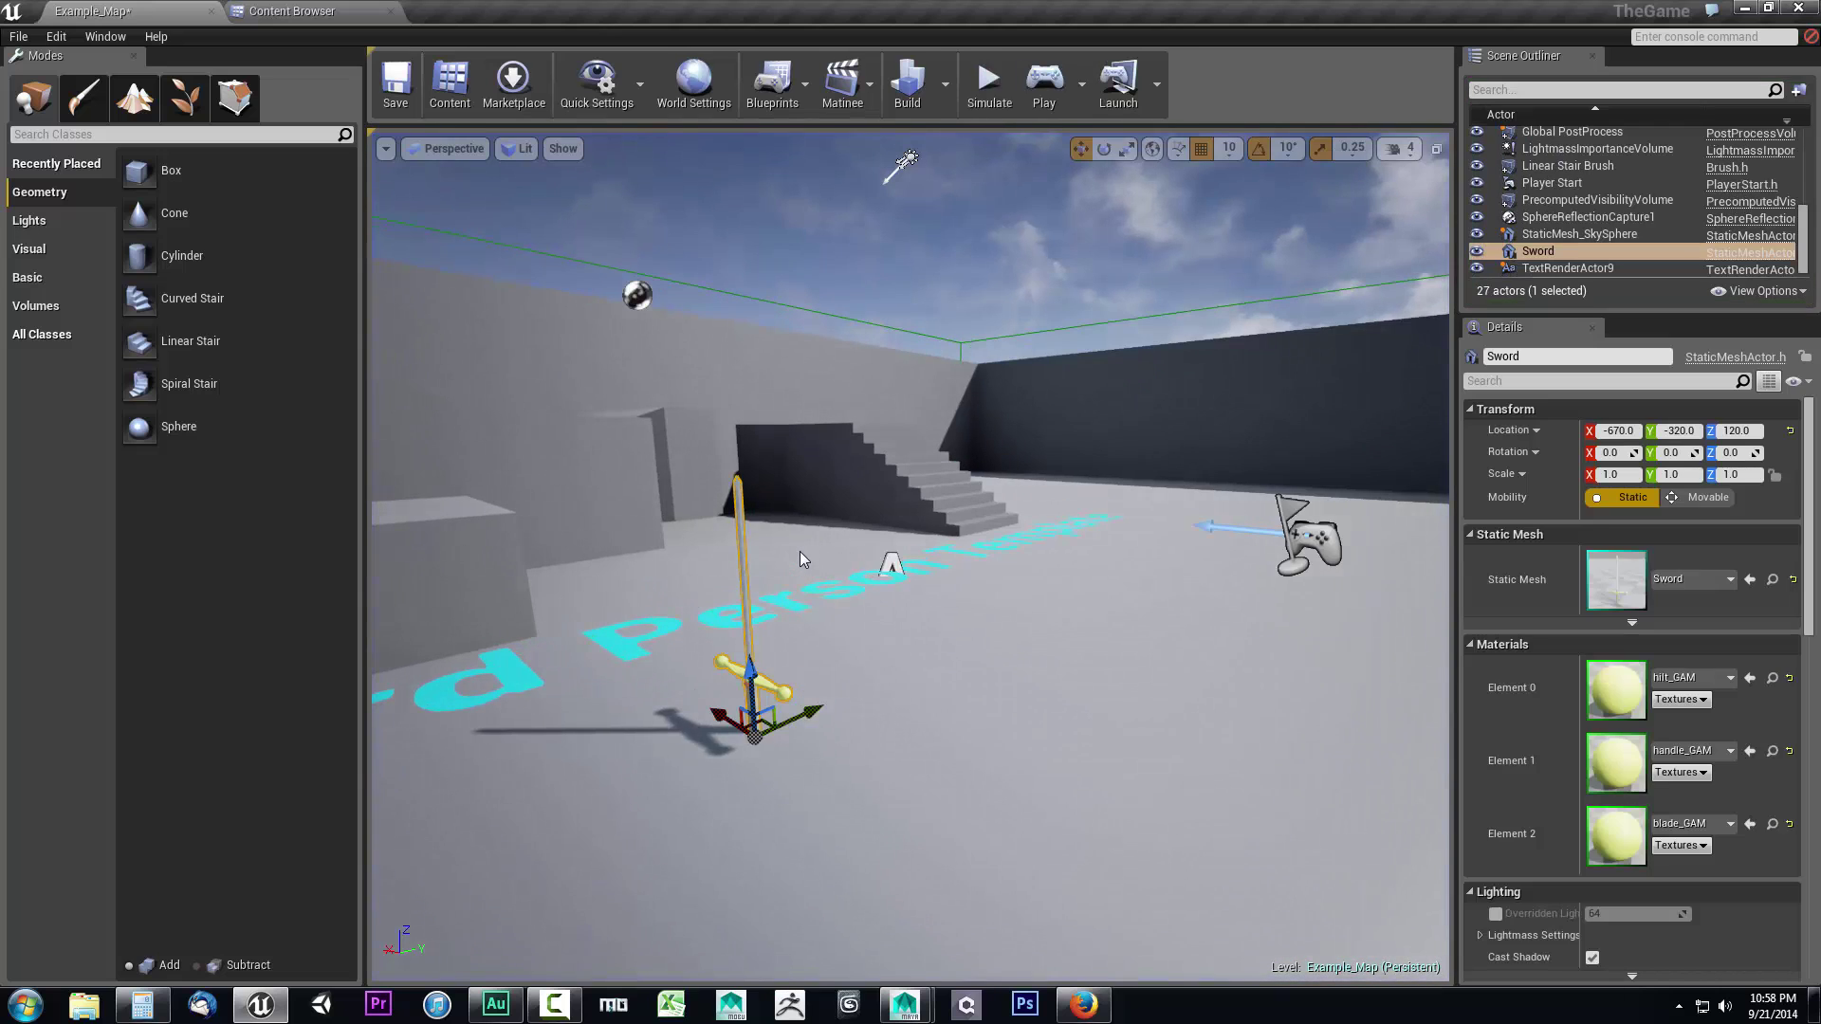
- Minimise Unreal, restore Maya from its taskbar preview, and orbit around the sword
left_click(1743, 10)
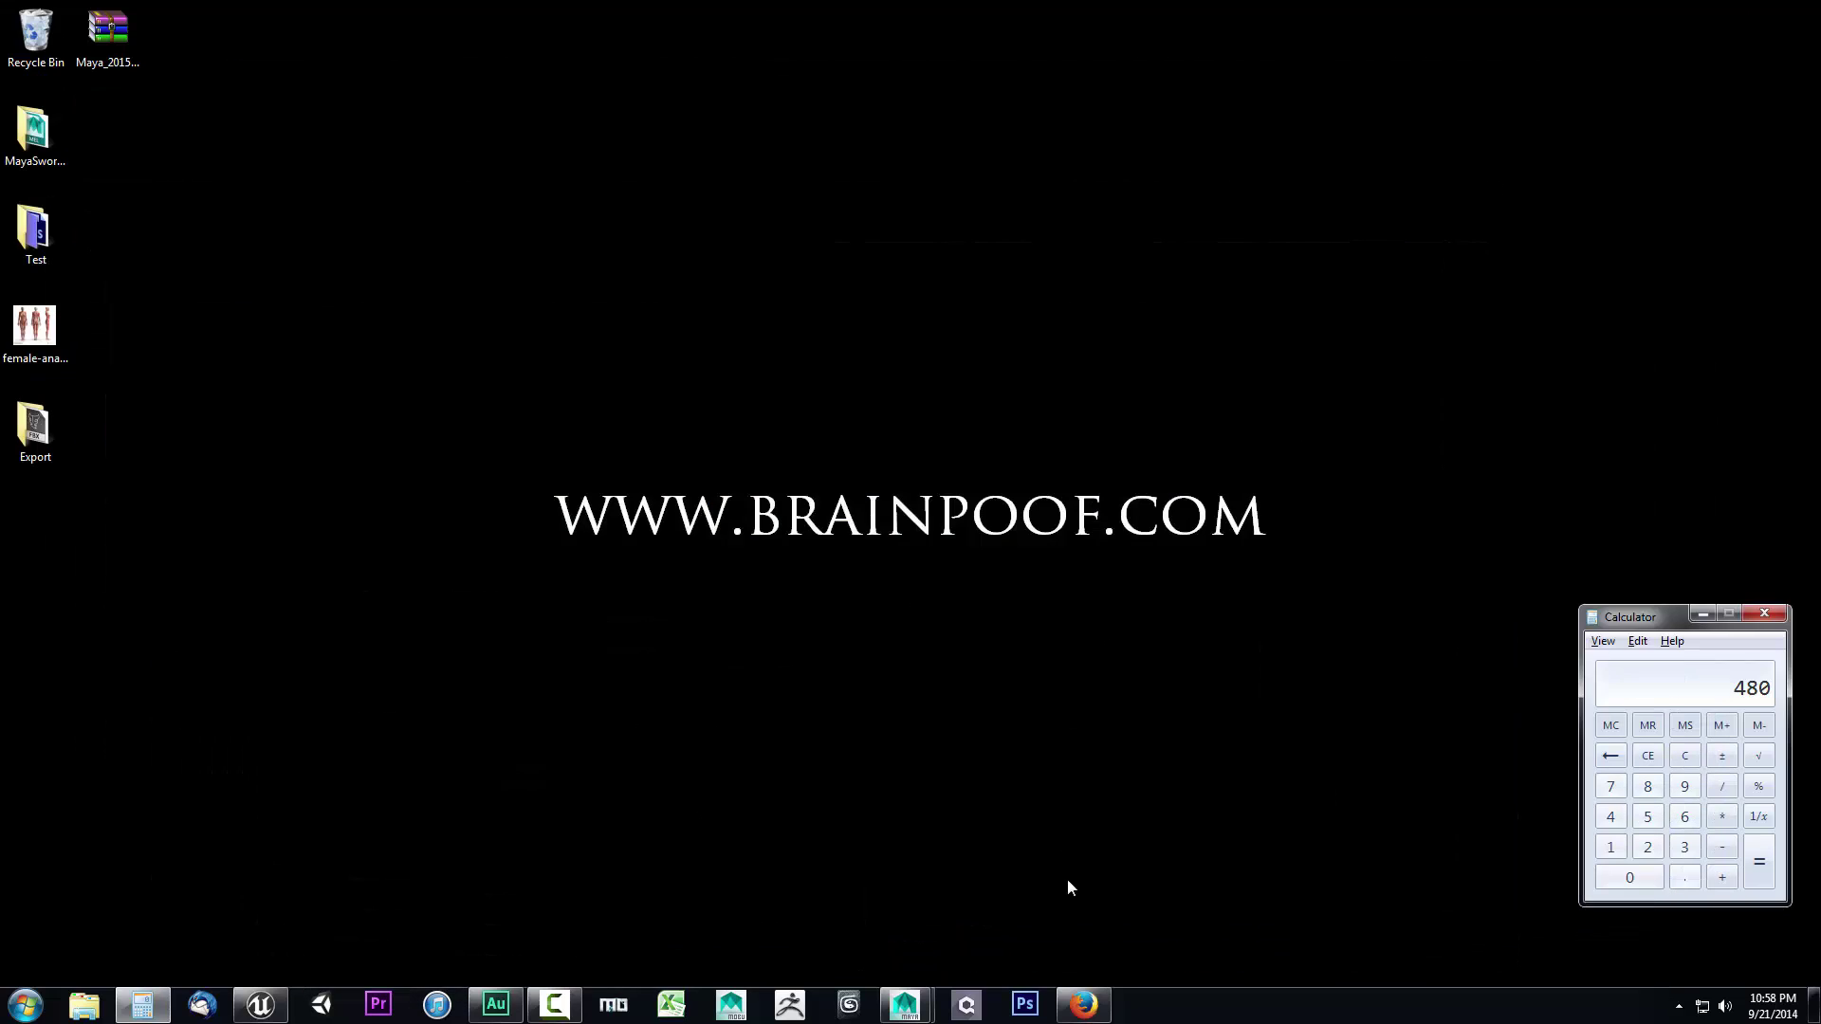
mouse_move(905, 1011)
left_click(969, 914)
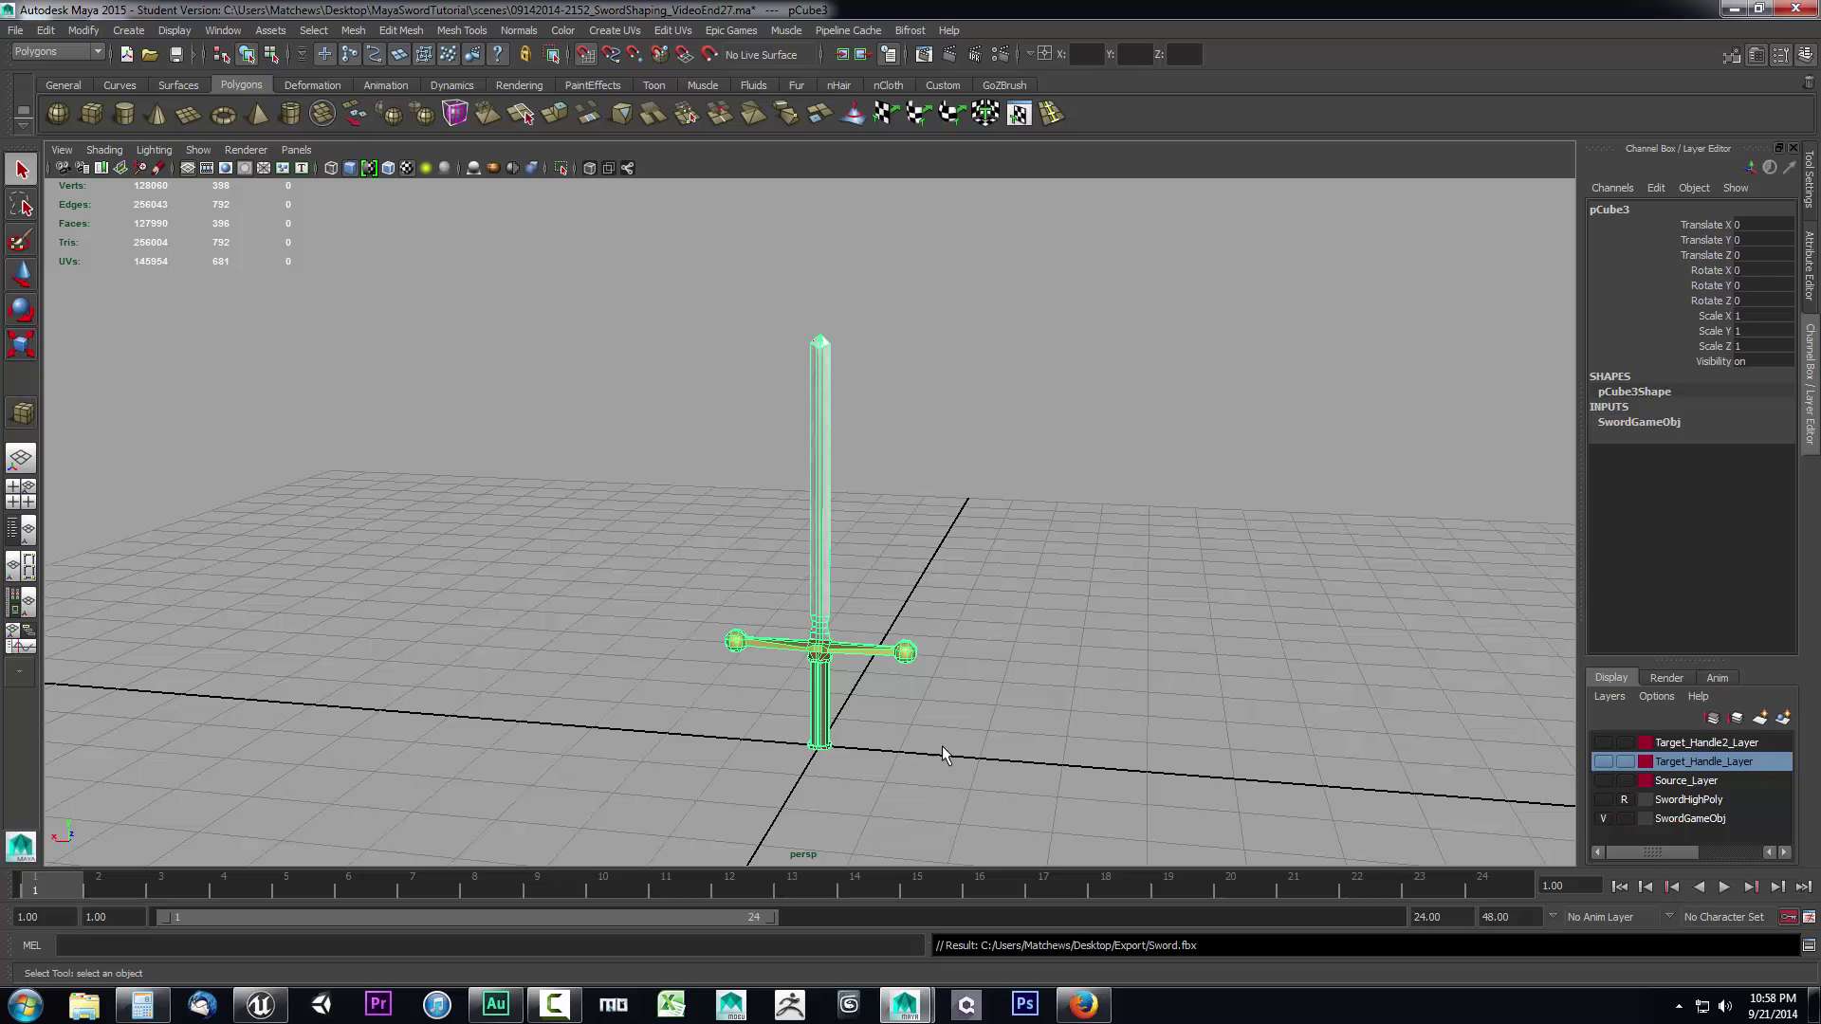
left_click_drag(1019, 748, 928, 737, "alt")
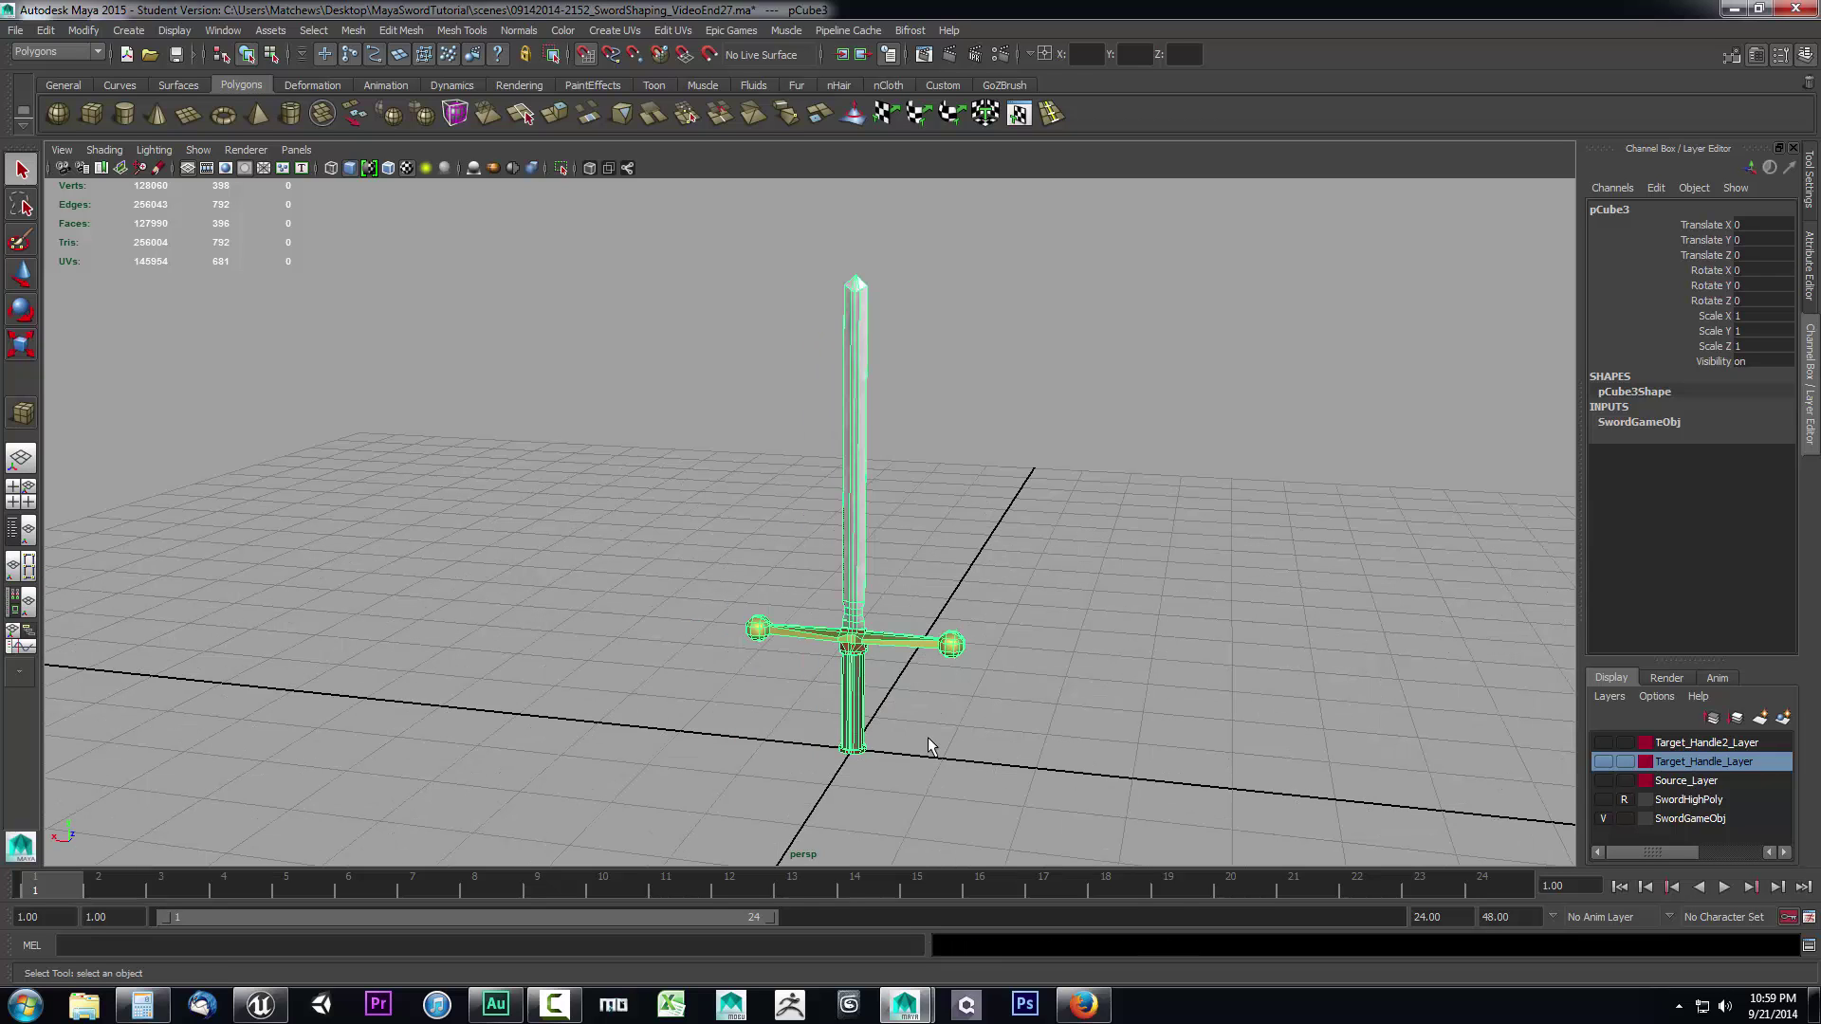